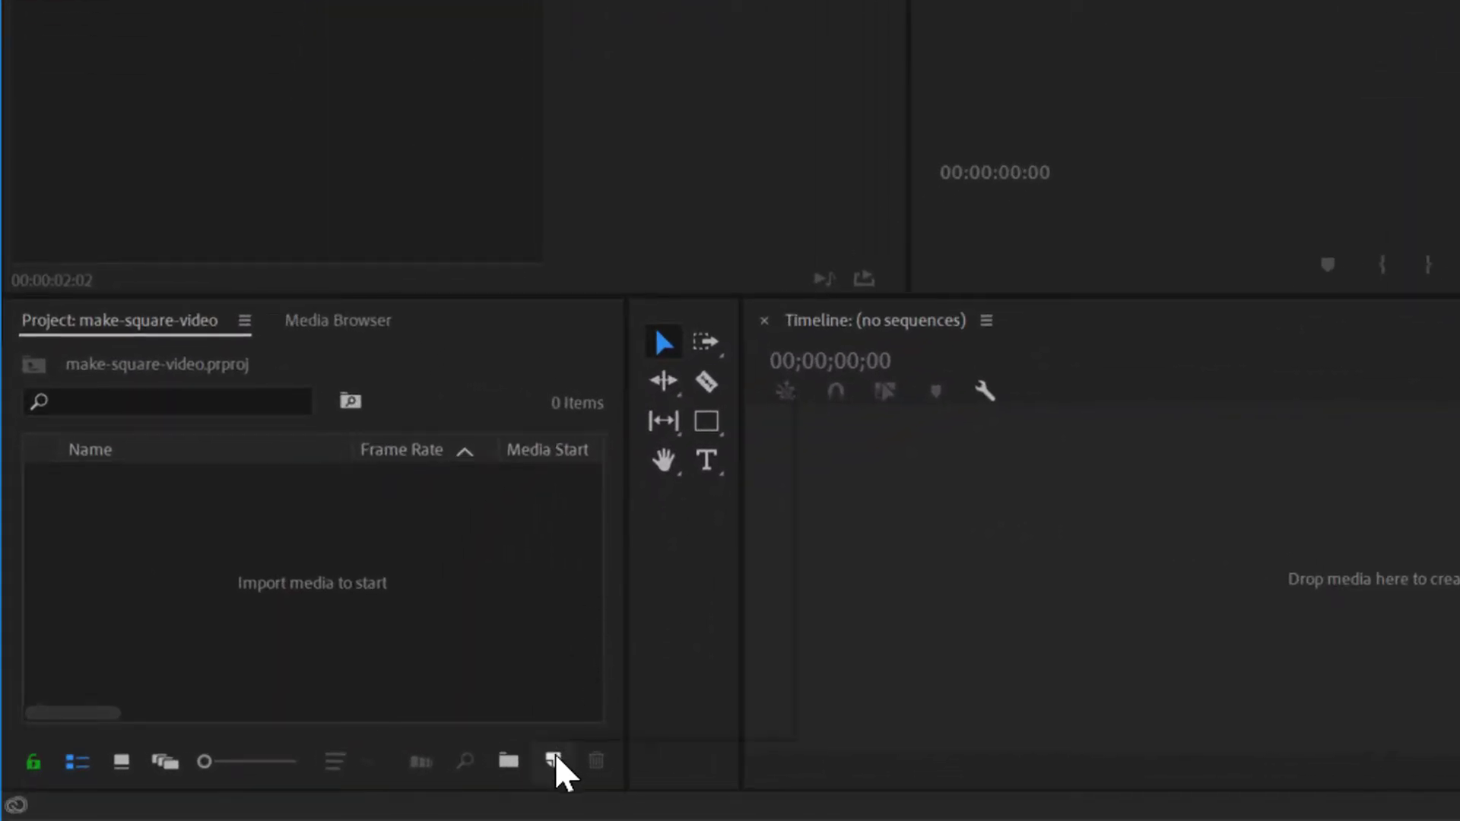
Create Sequence 03 from the DSLR 1080p24 preset with its frame size changed to 1080 x 1080.
click(554, 754)
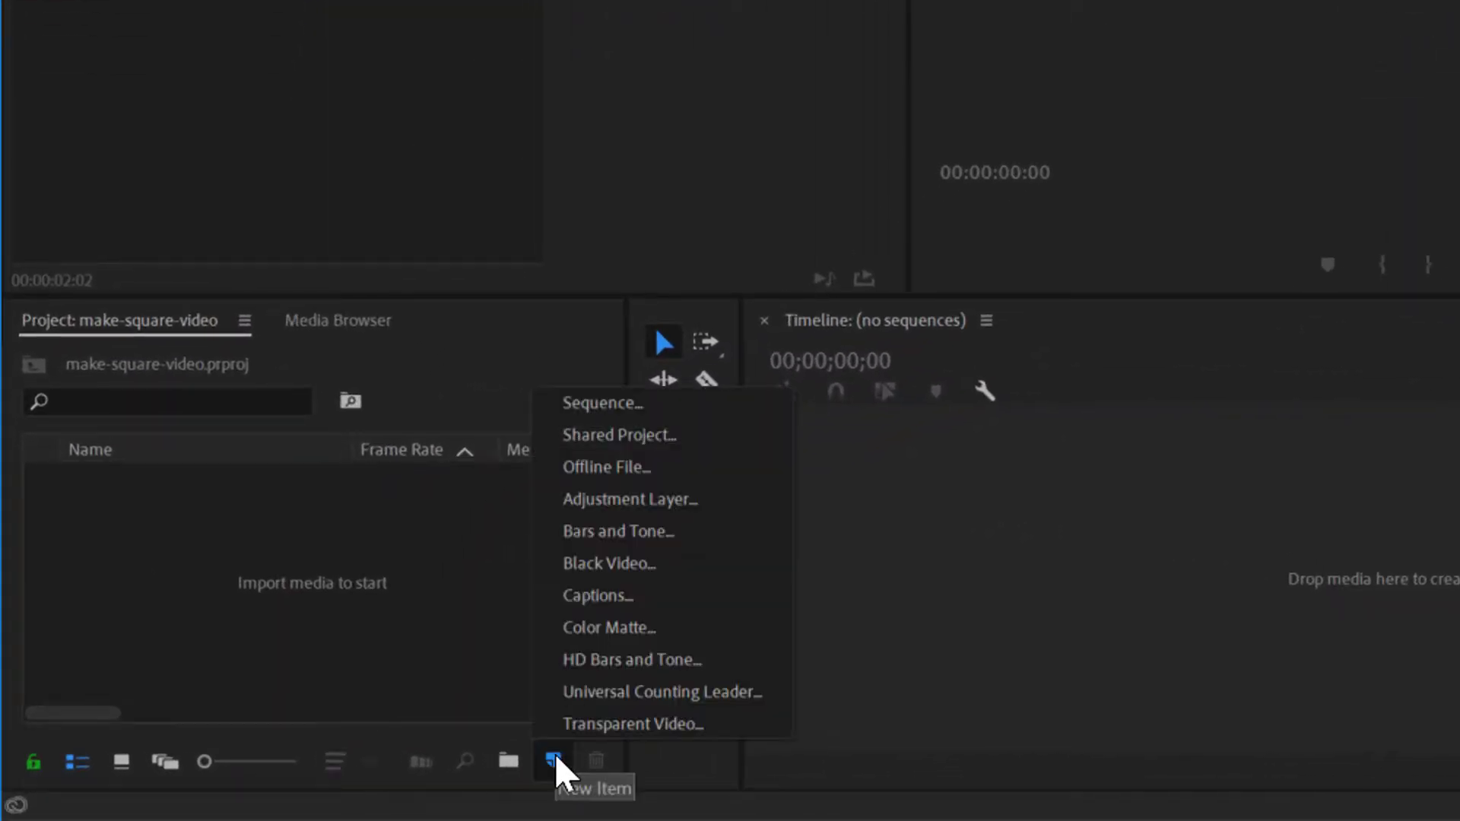
click(596, 405)
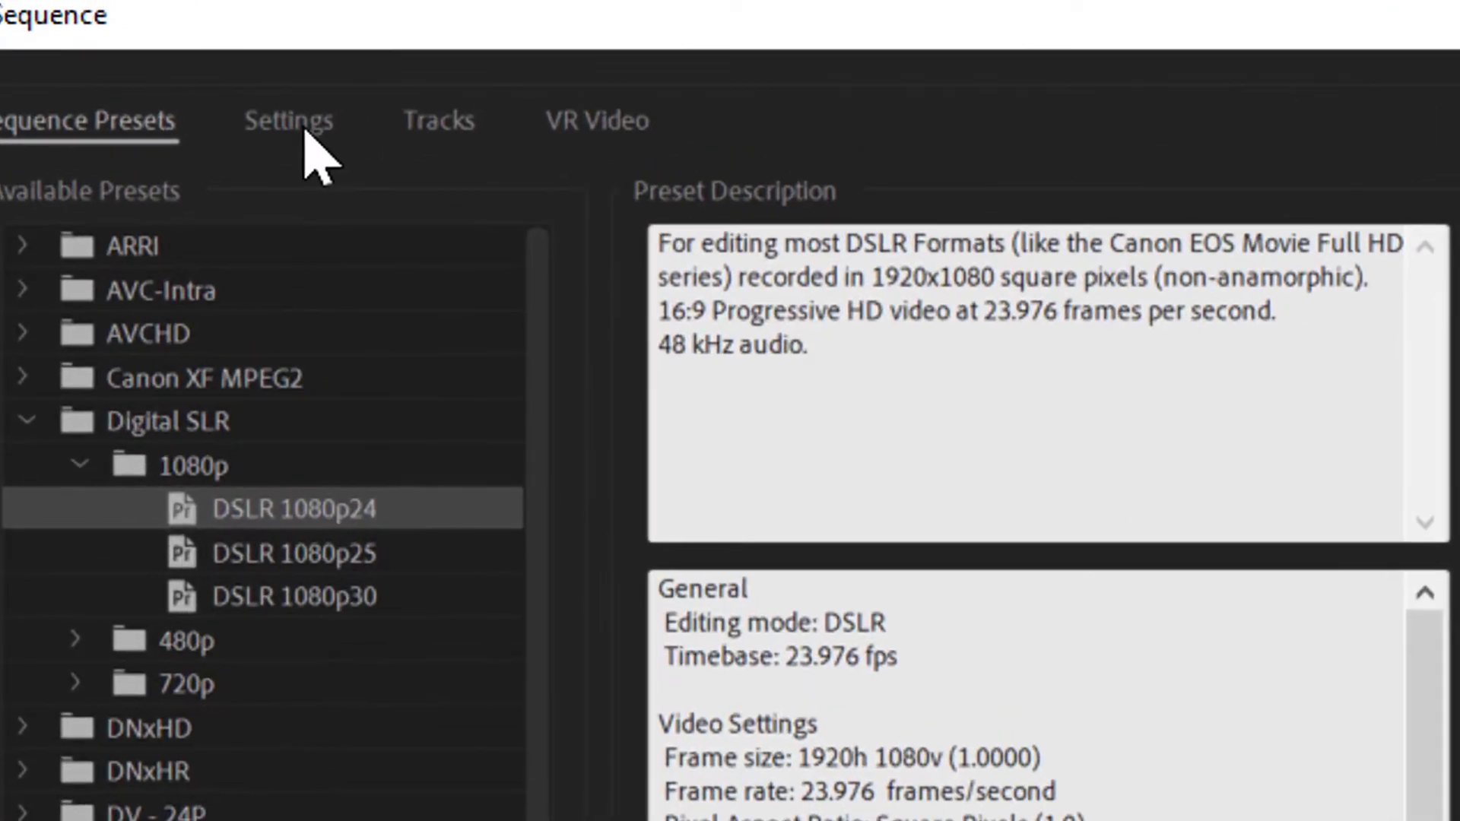
click(304, 129)
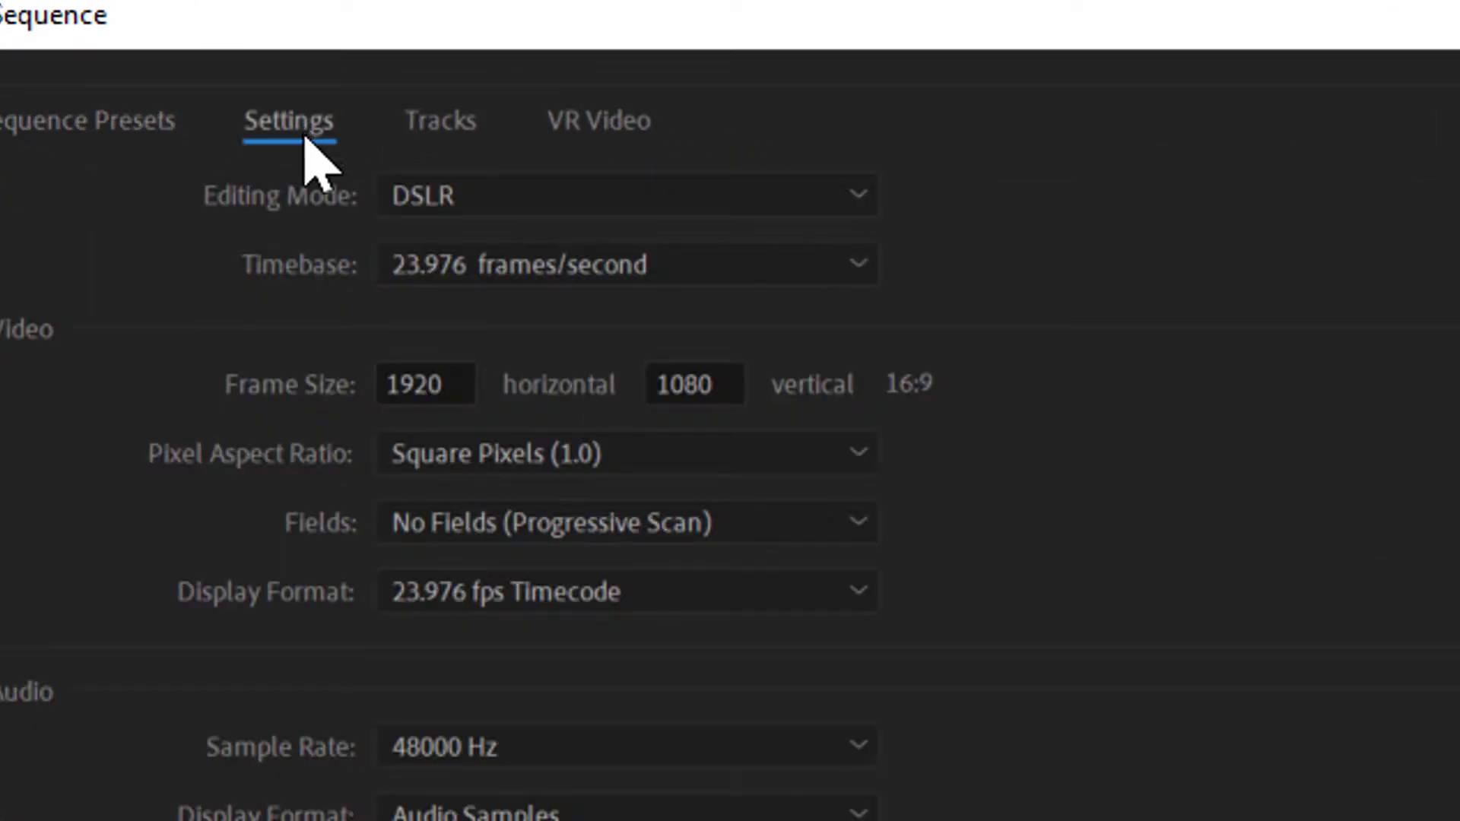
click(394, 380)
drag(462, 381, 329, 381)
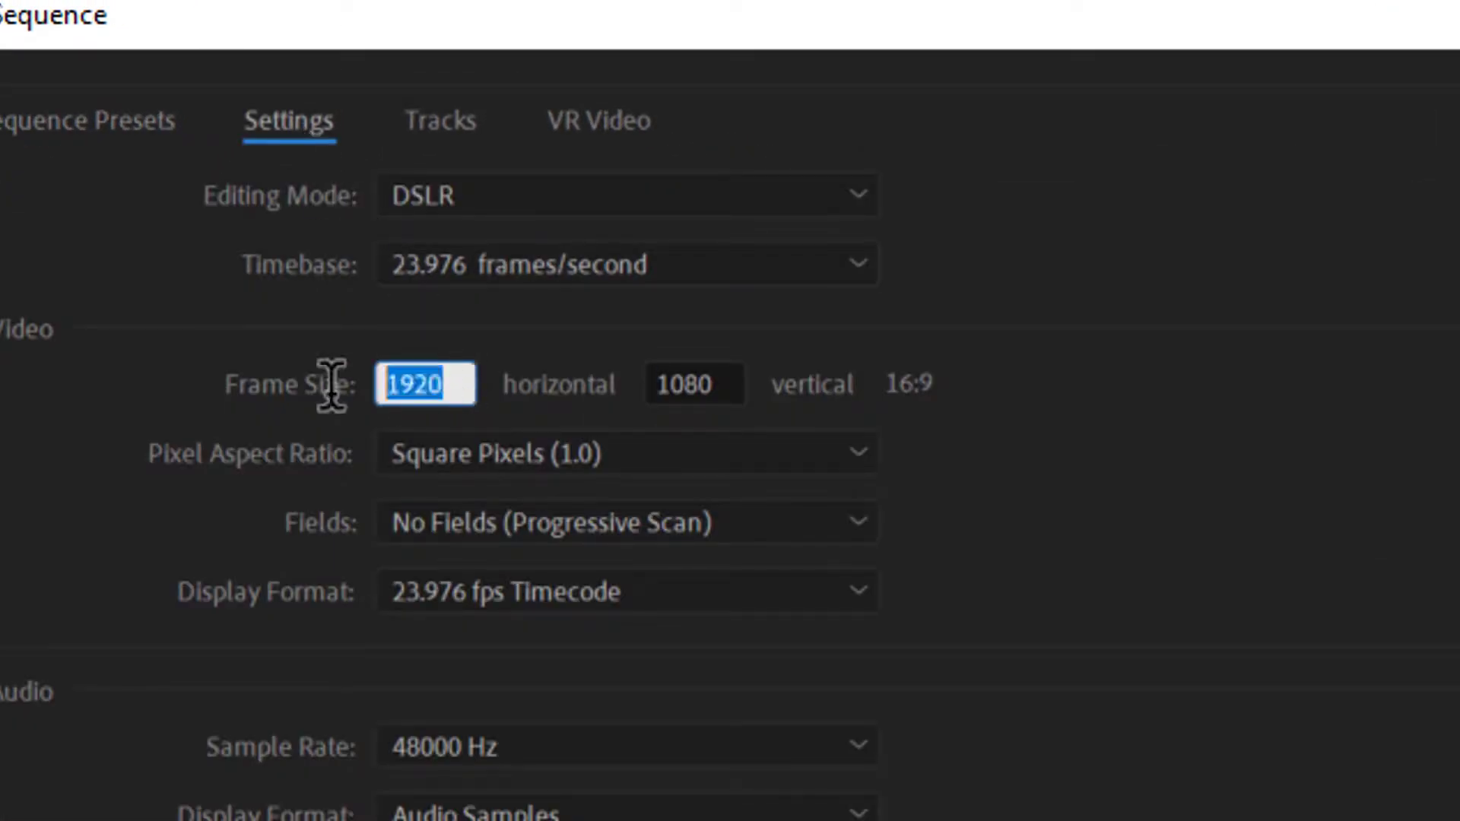
text(1080)
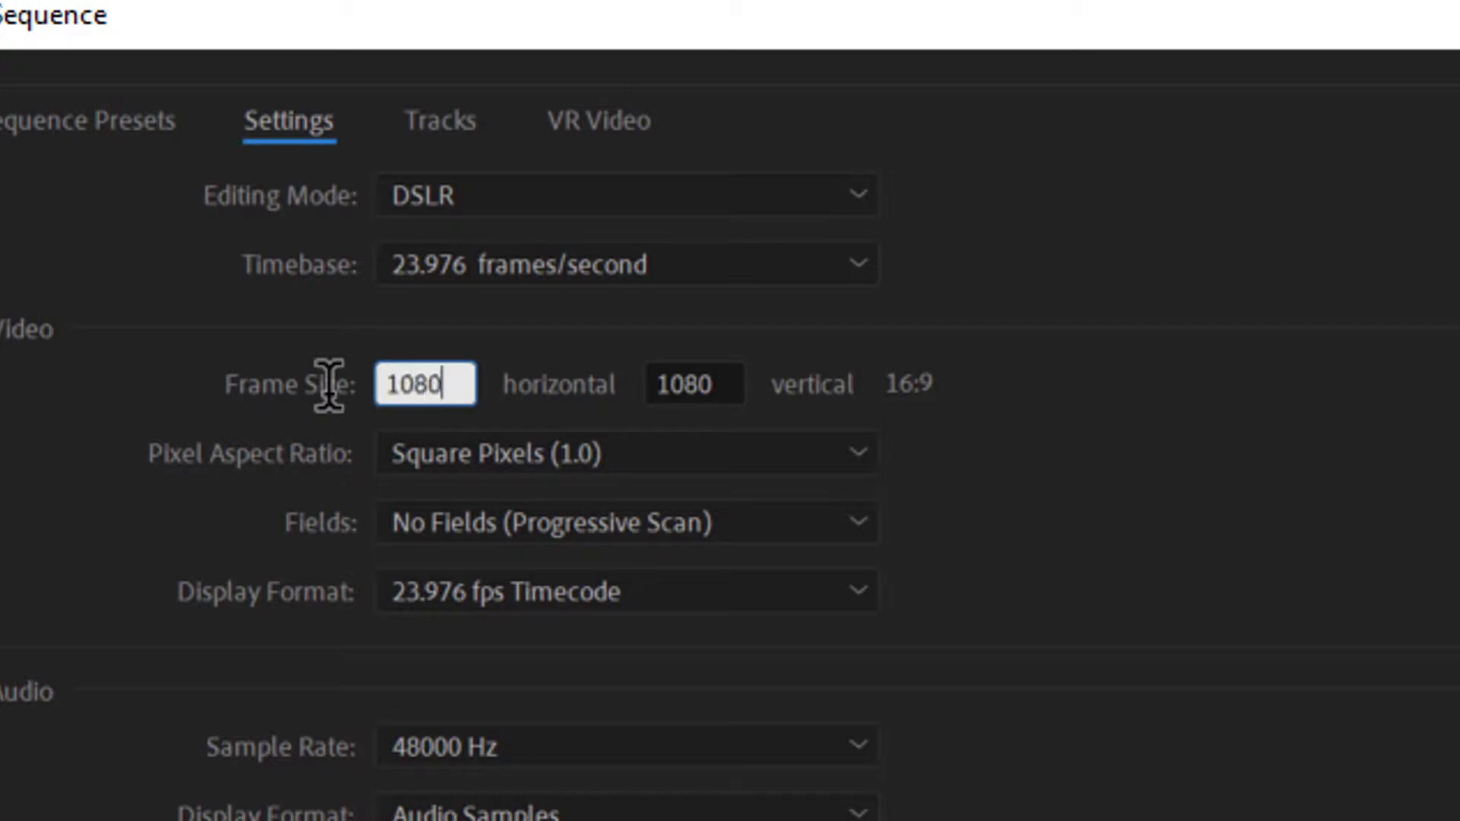
click(709, 388)
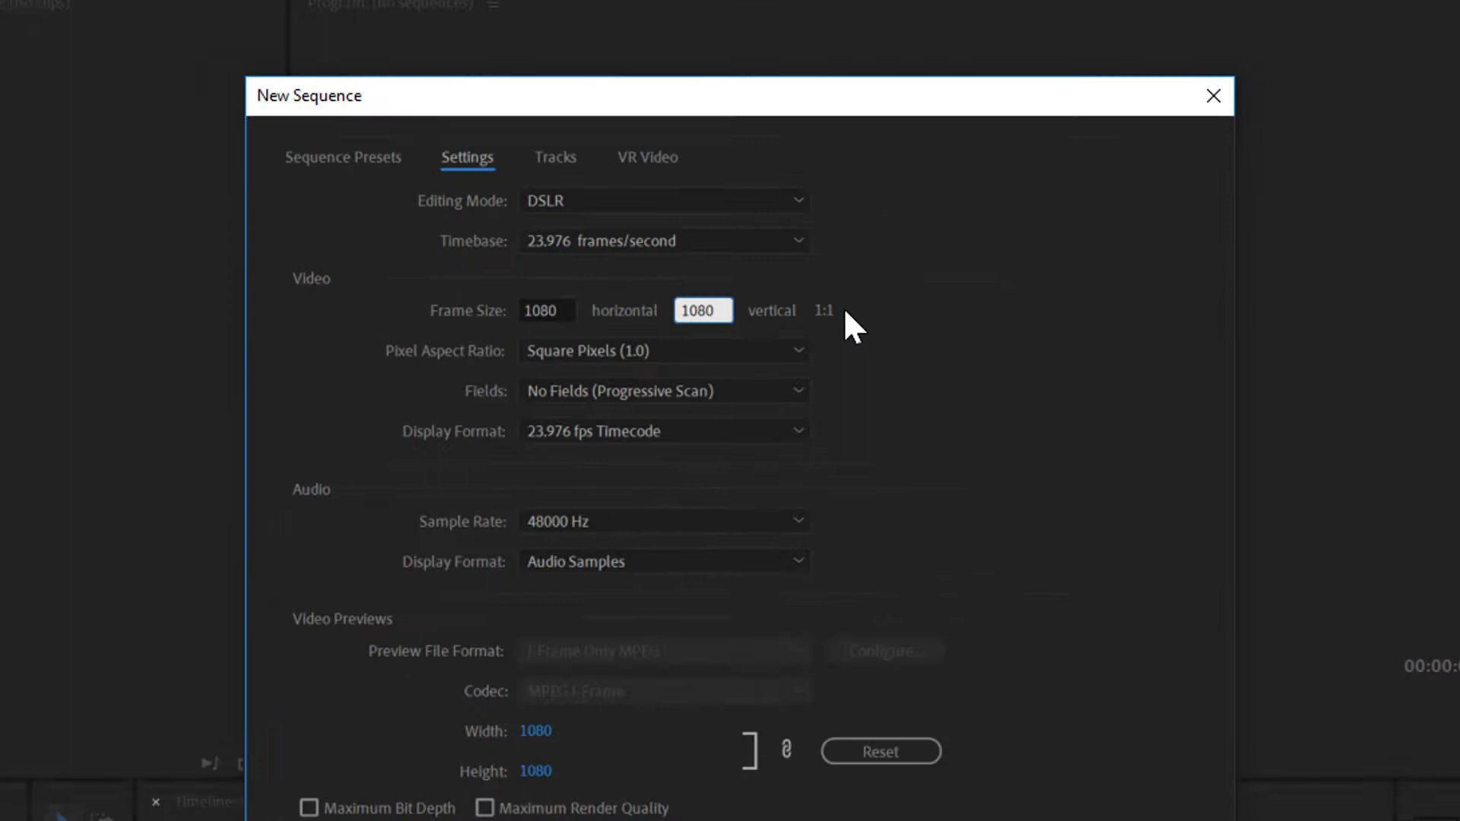
click(833, 659)
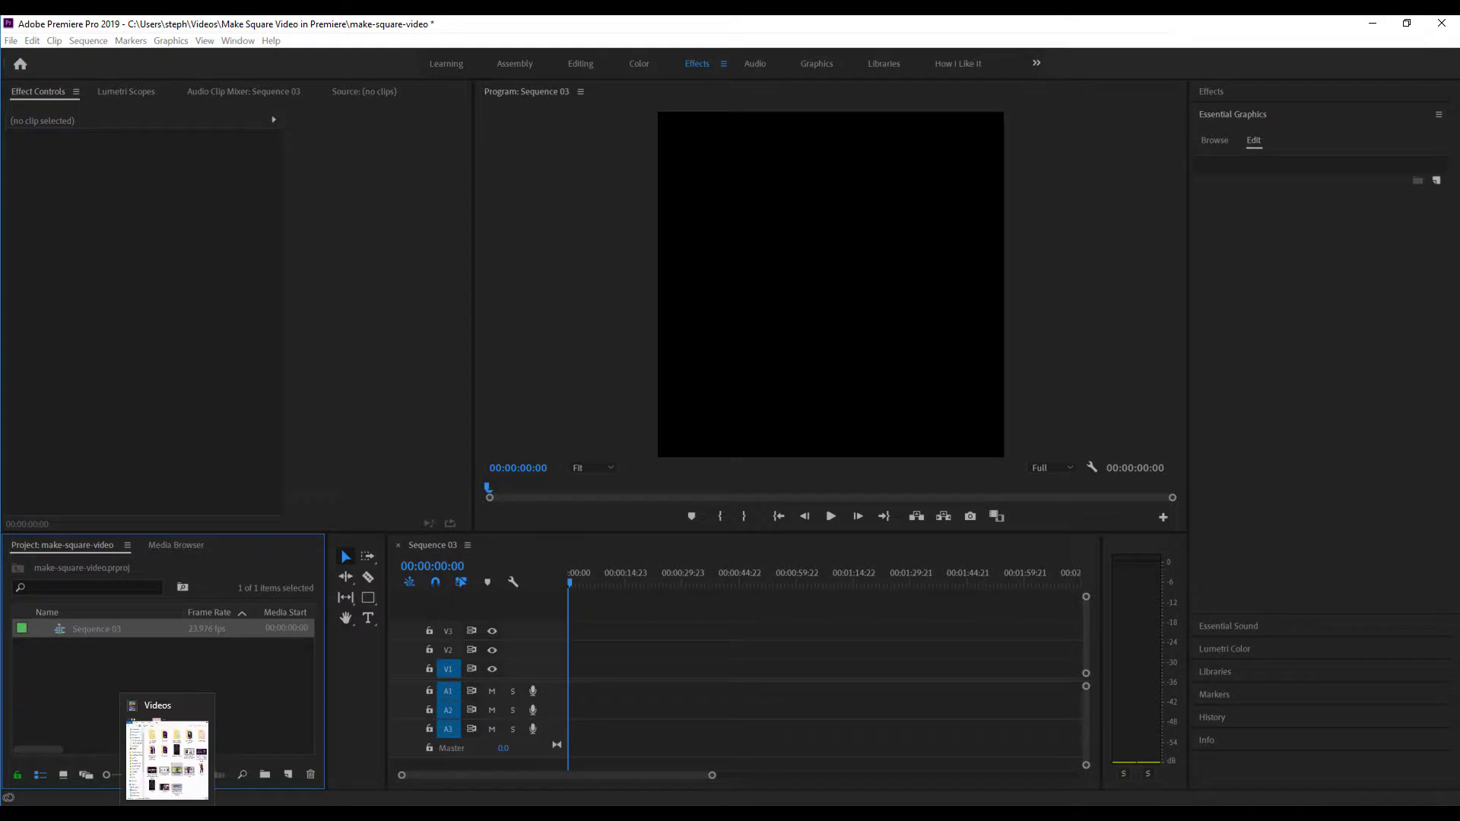
Import MVI_7010.MOV from the Videos folder into the project bin.
click(169, 753)
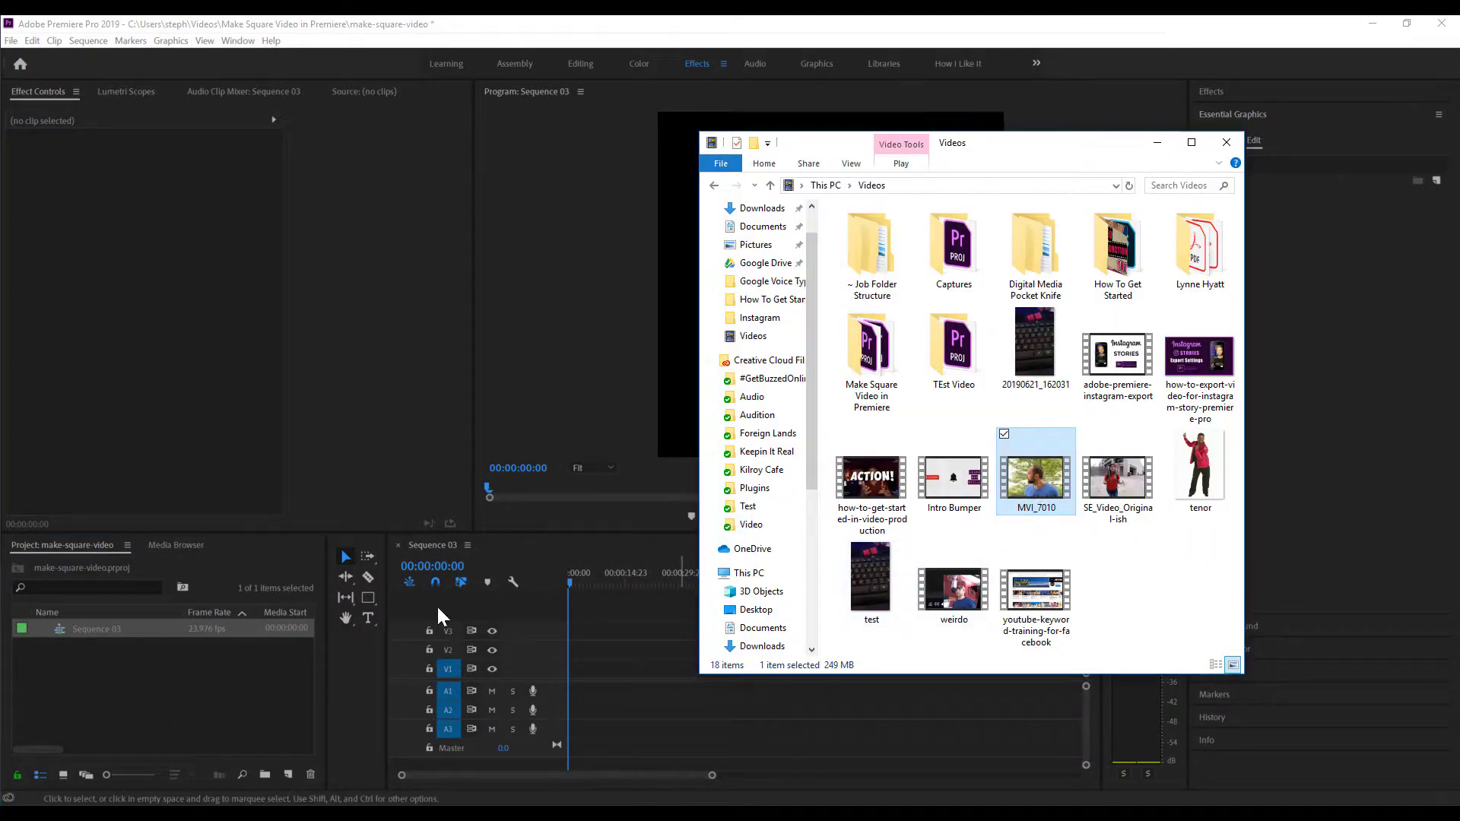
drag(1035, 493, 190, 673)
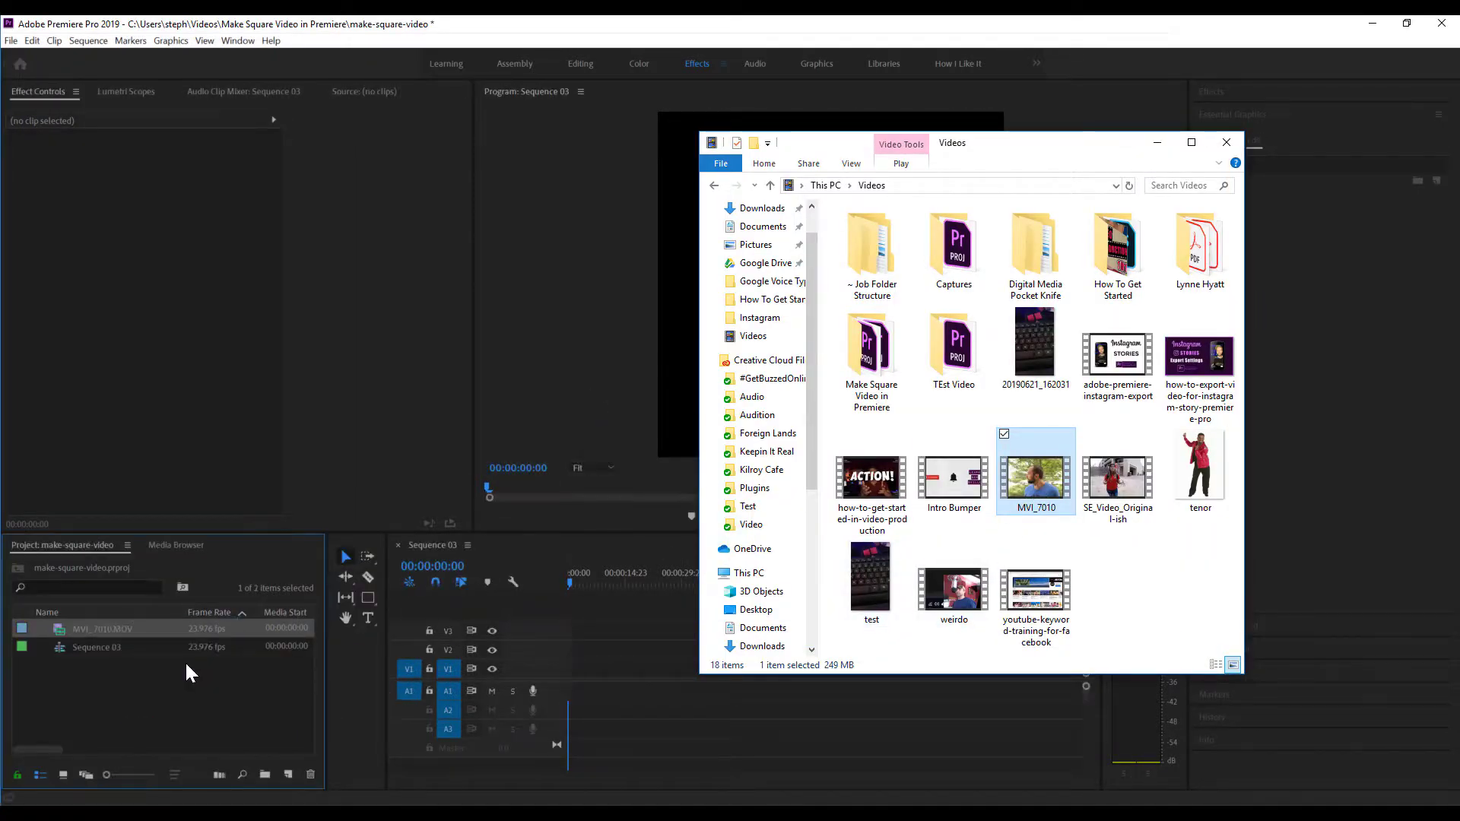
click(184, 660)
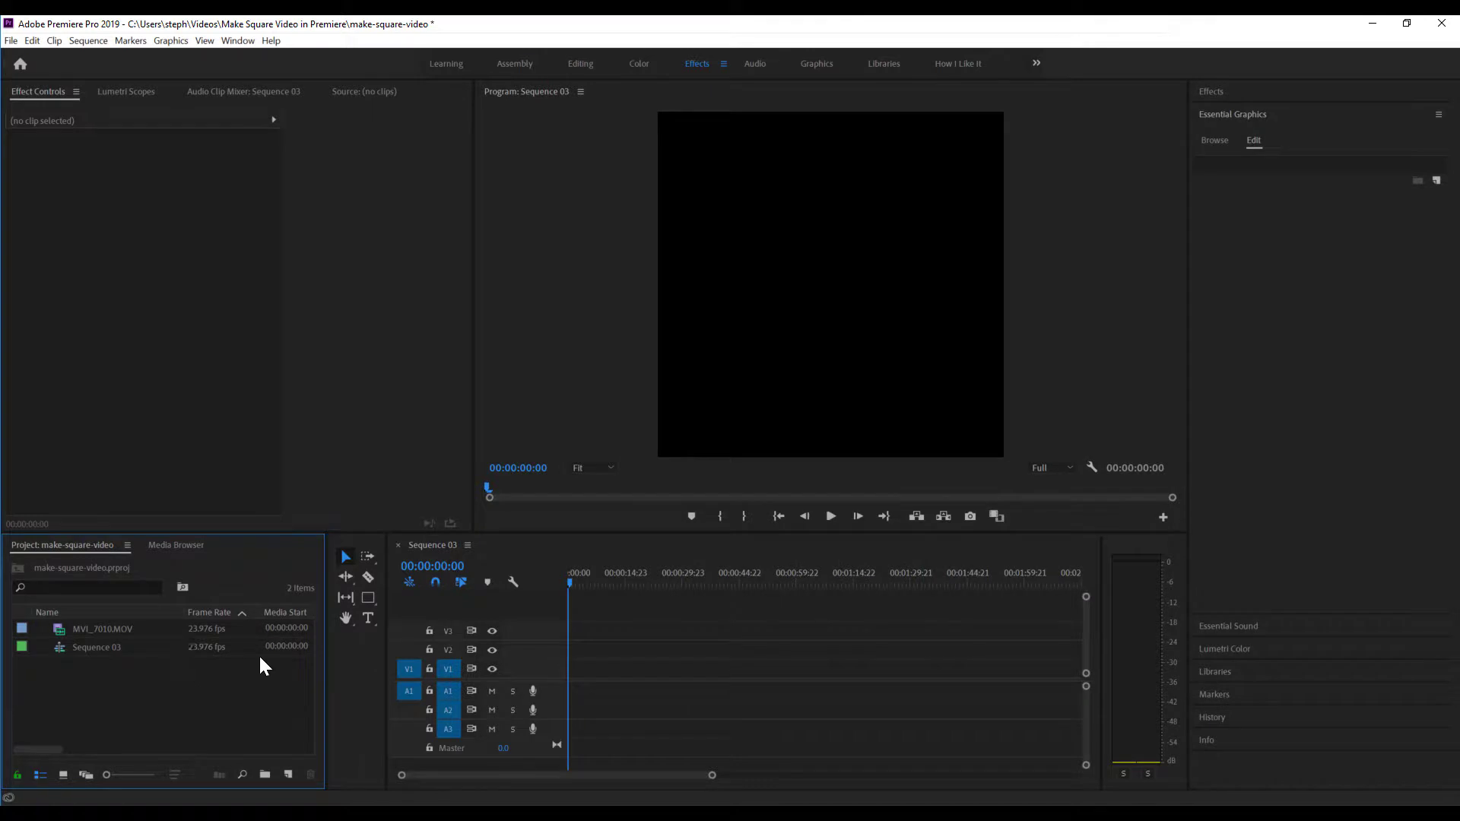
Add MVI_7010.MOV to the Sequence 03 timeline, keeping the existing square sequence settings.
click(76, 631)
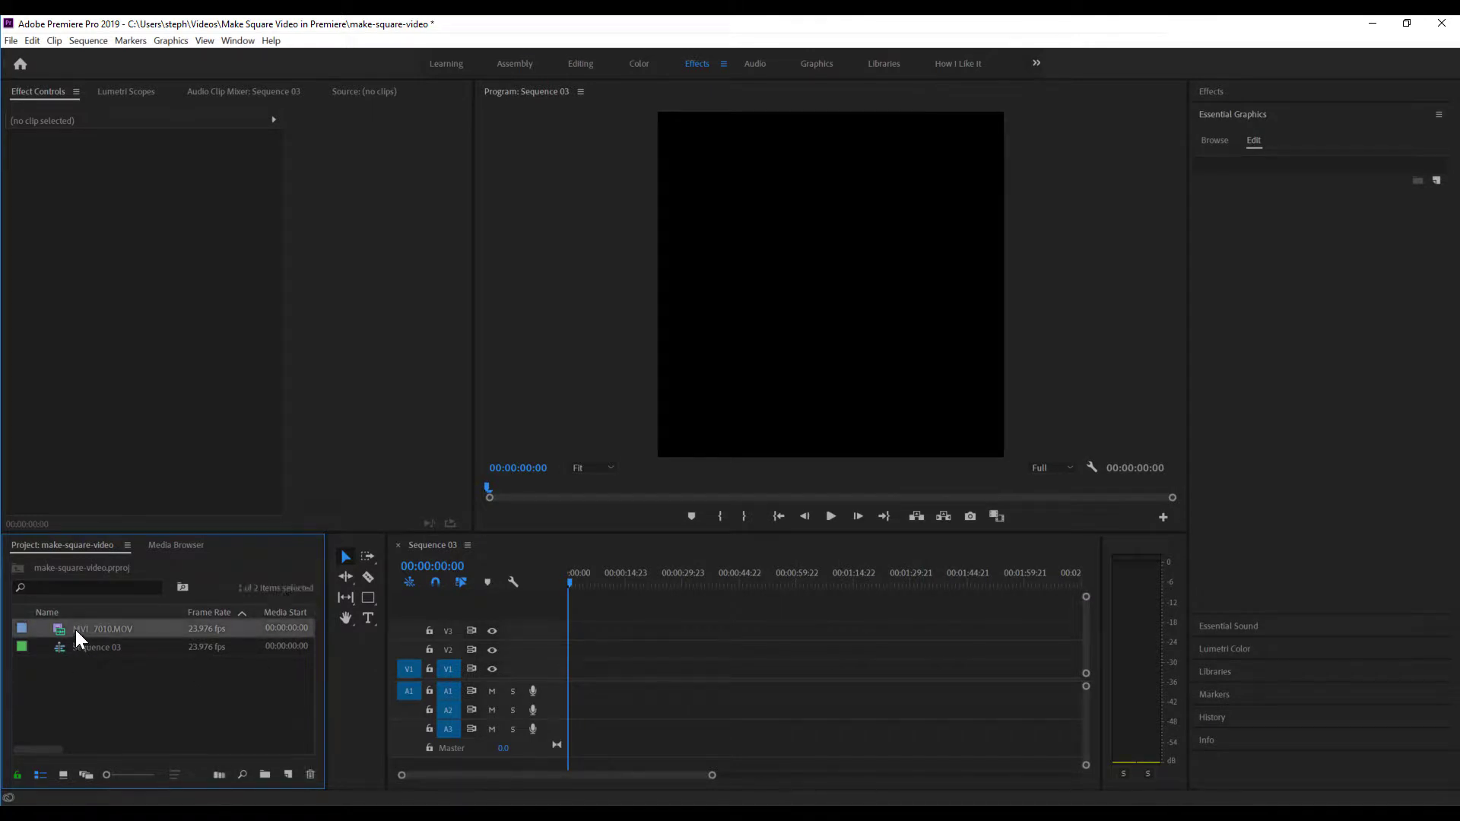
drag(154, 628, 570, 669)
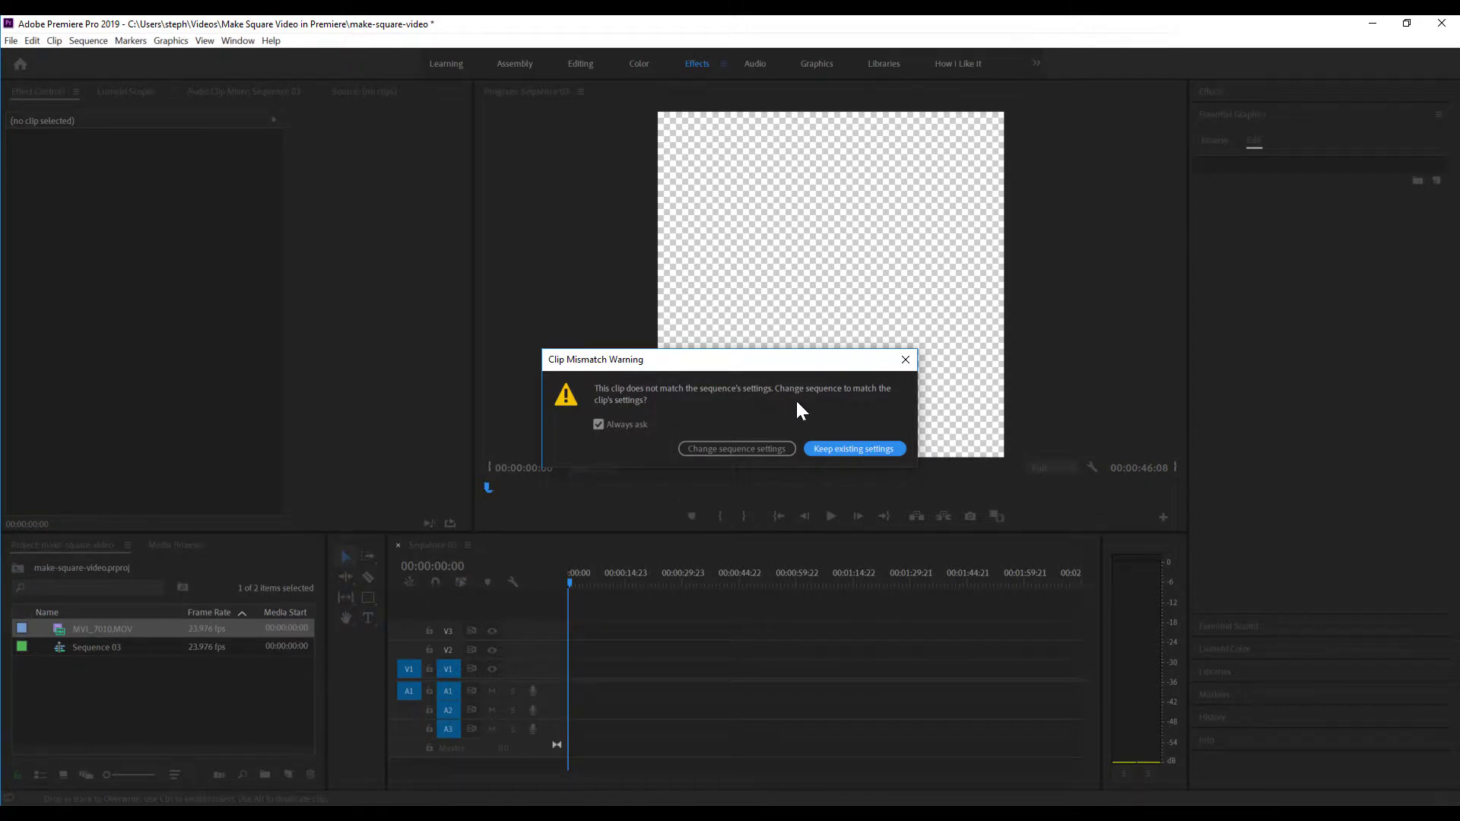
click(822, 450)
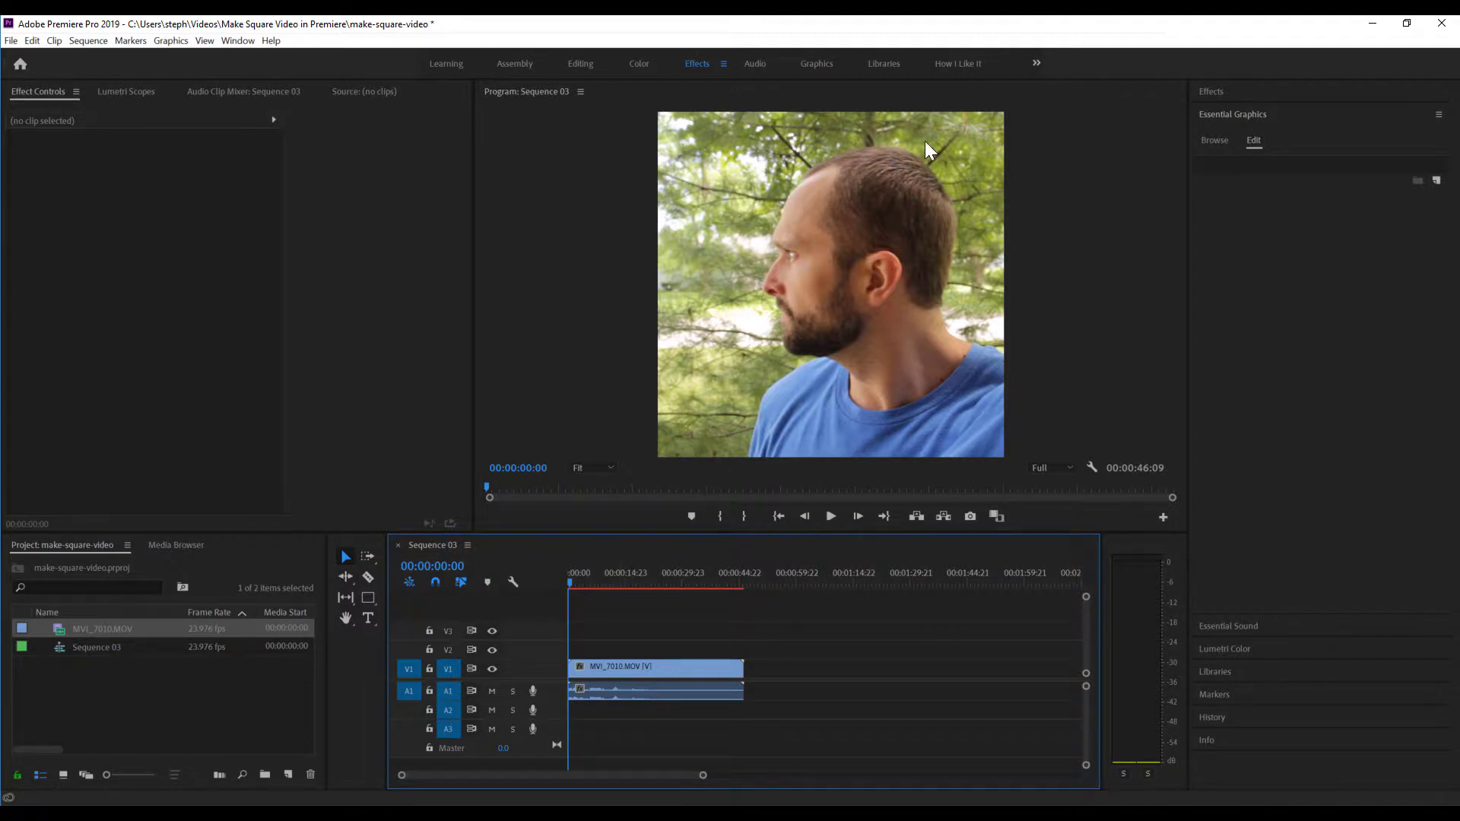
Set the clip's Scale to 96 in Effect Controls to leave a thin border.
click(582, 666)
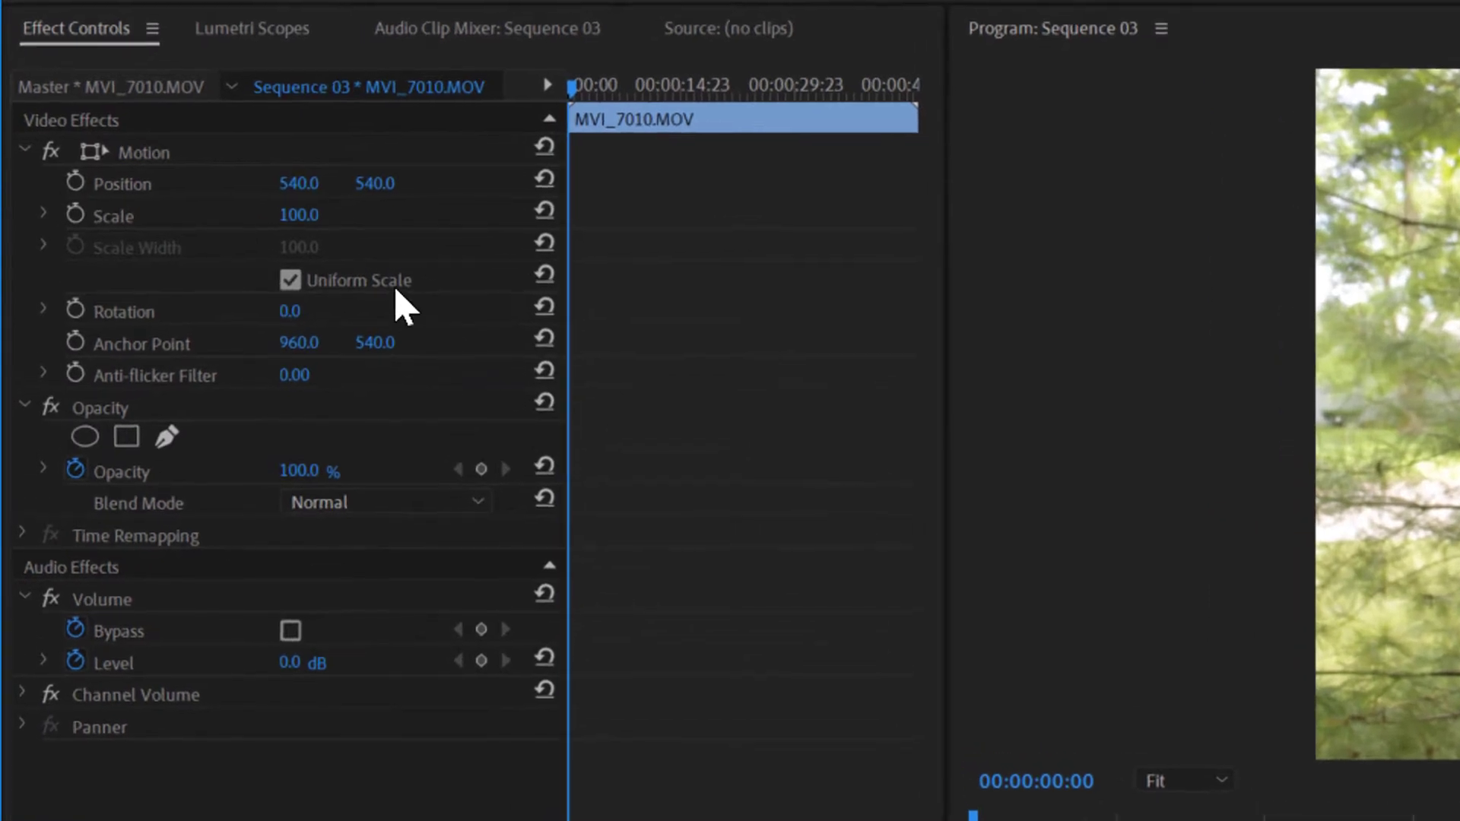
click(308, 215)
key(Down)
key(Down)
key(Down)
key(Down)
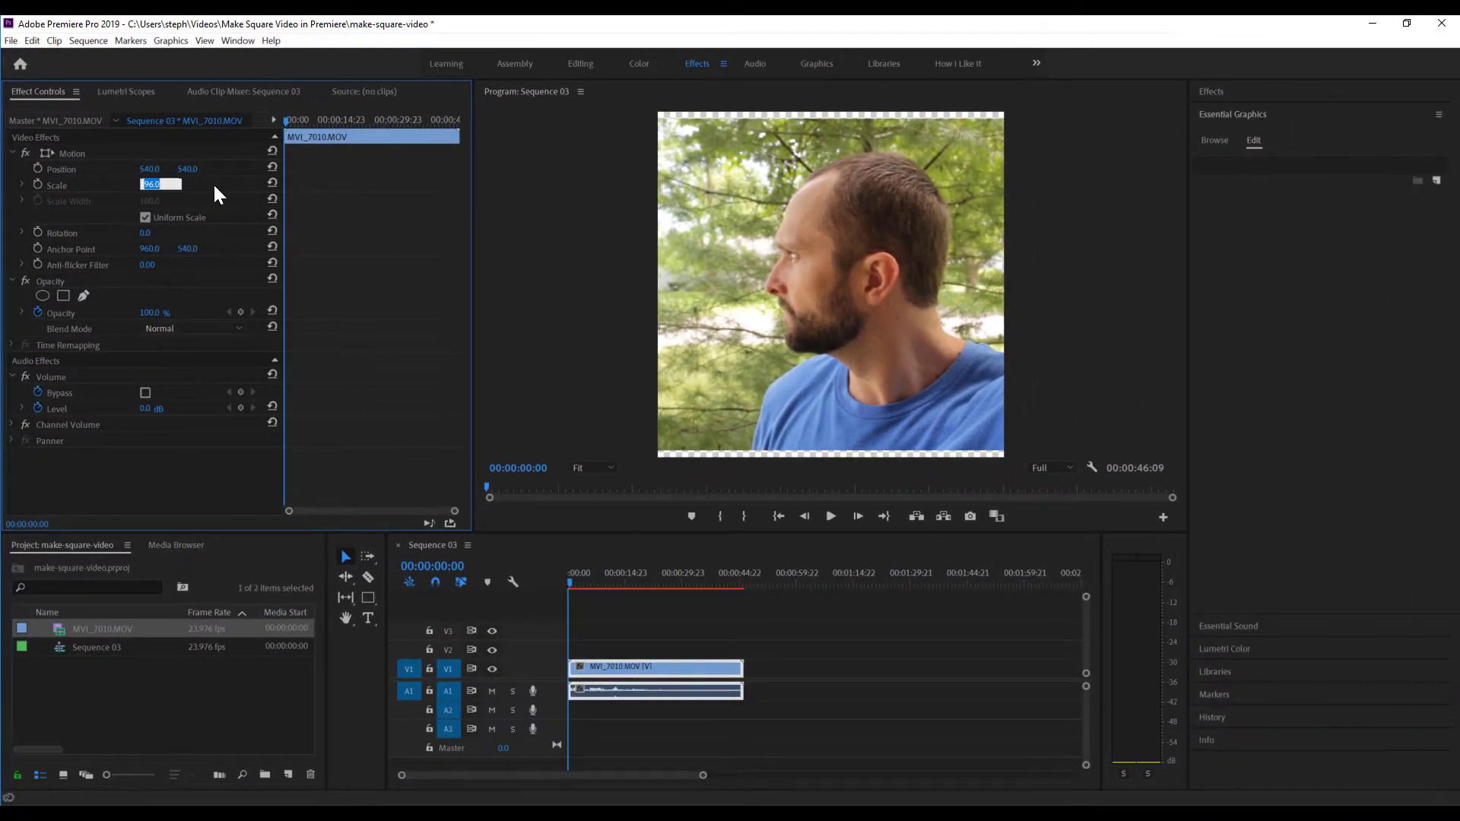
key(Return)
Trim the clip's start to about 36 seconds in, leaving its last five seconds, and preview it.
drag(572, 581, 709, 573)
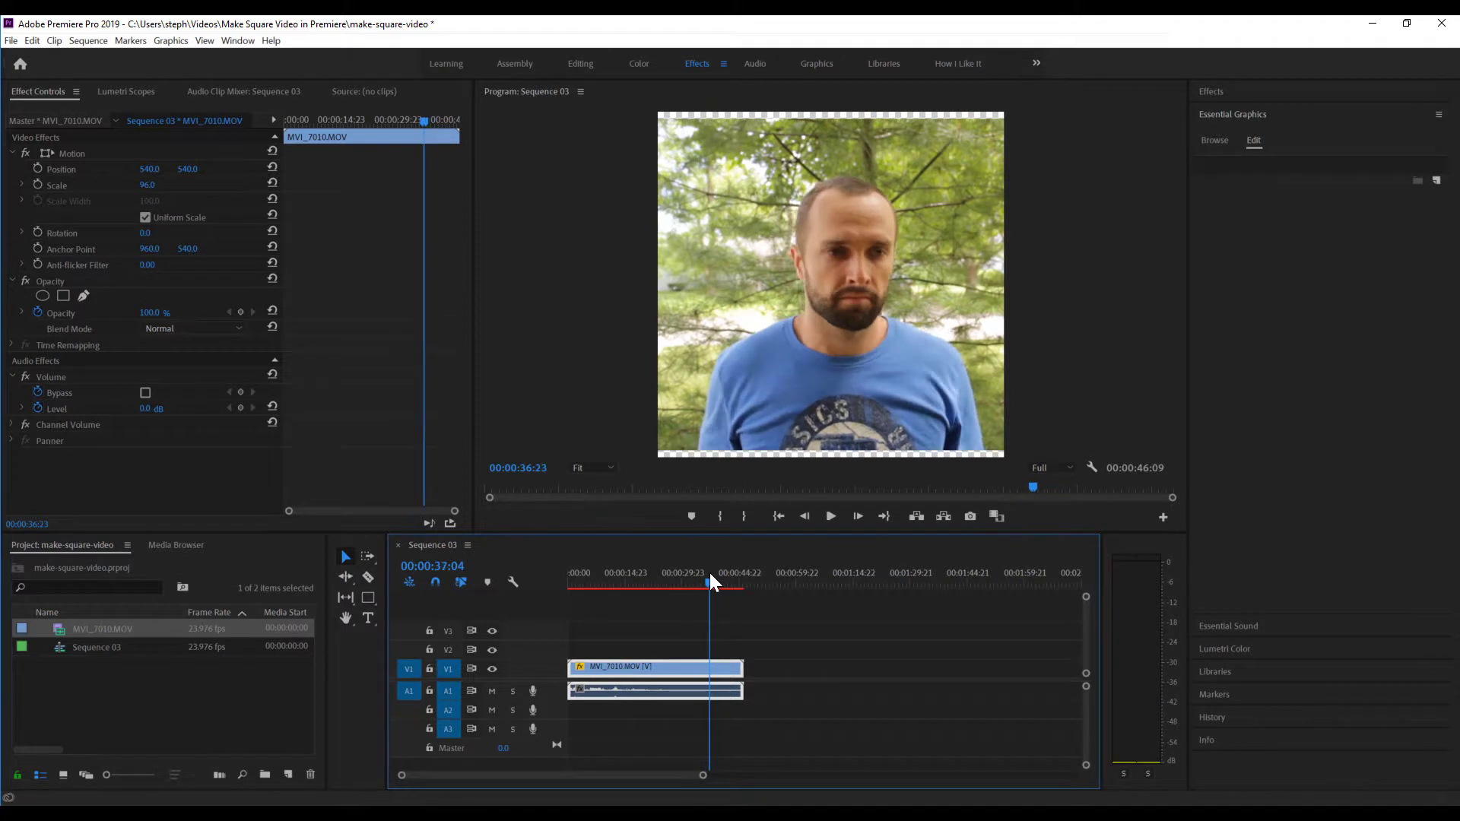
drag(570, 669, 708, 673)
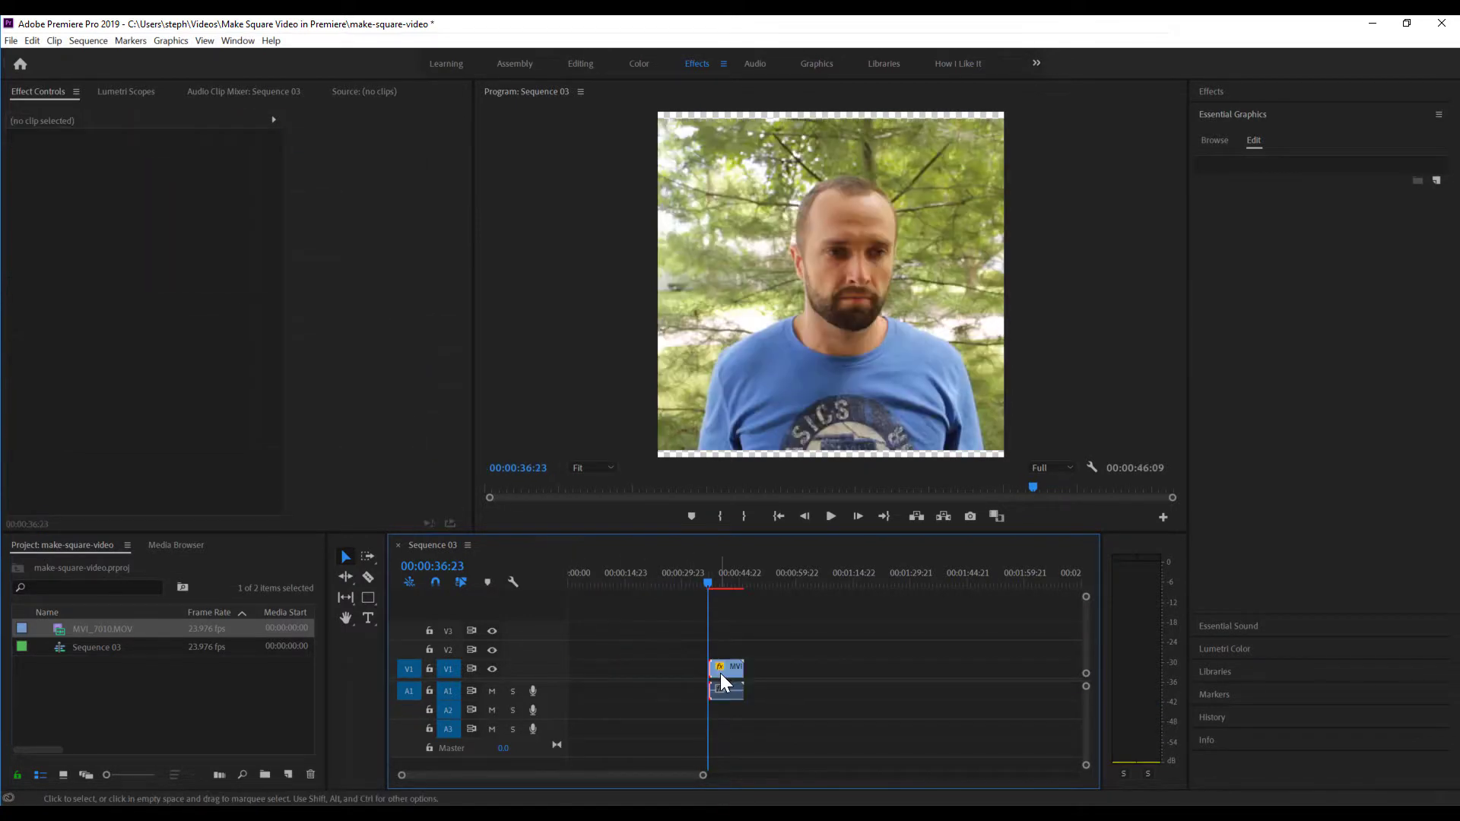
key(space)
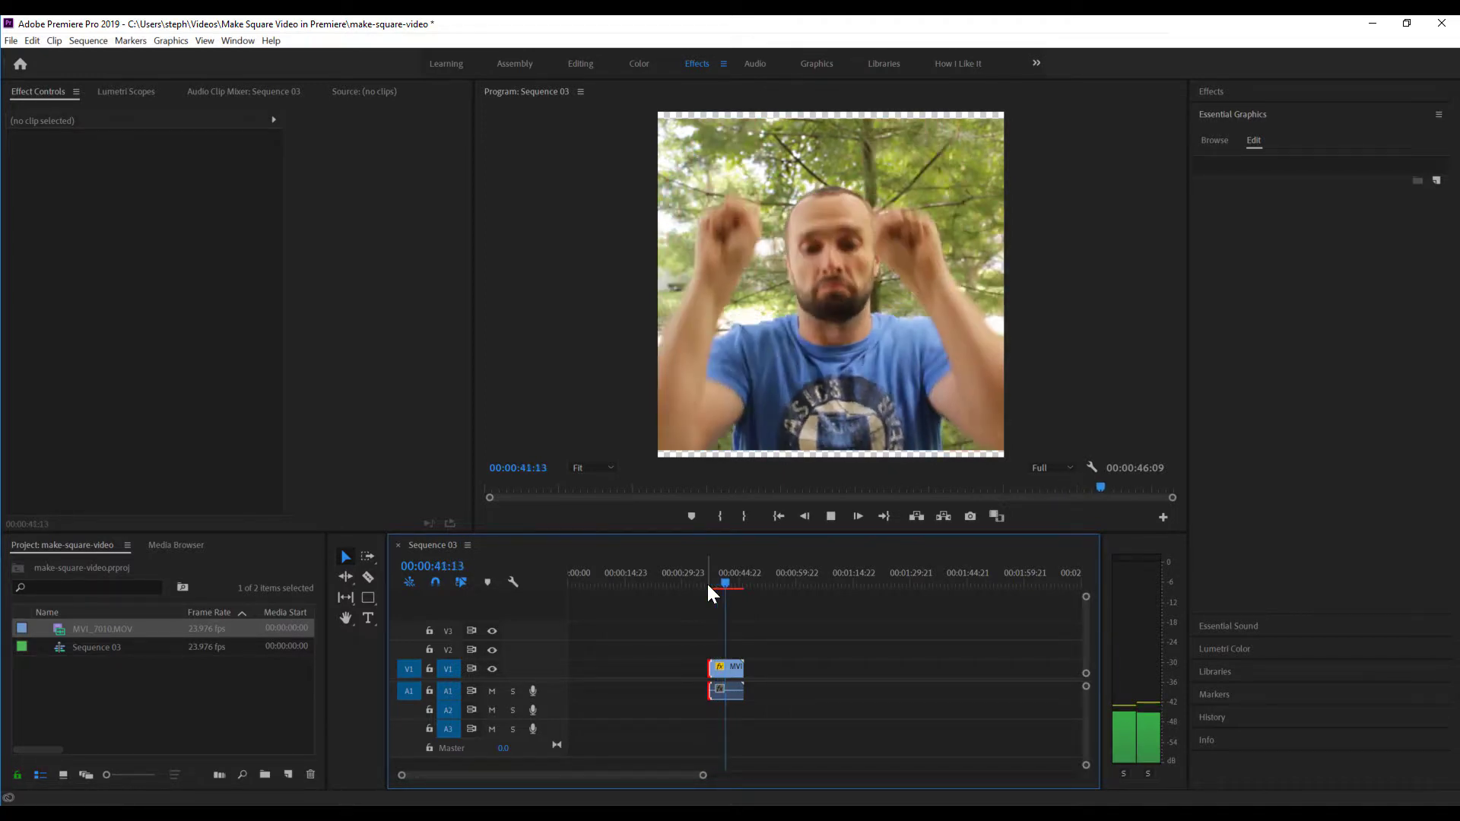
key(space)
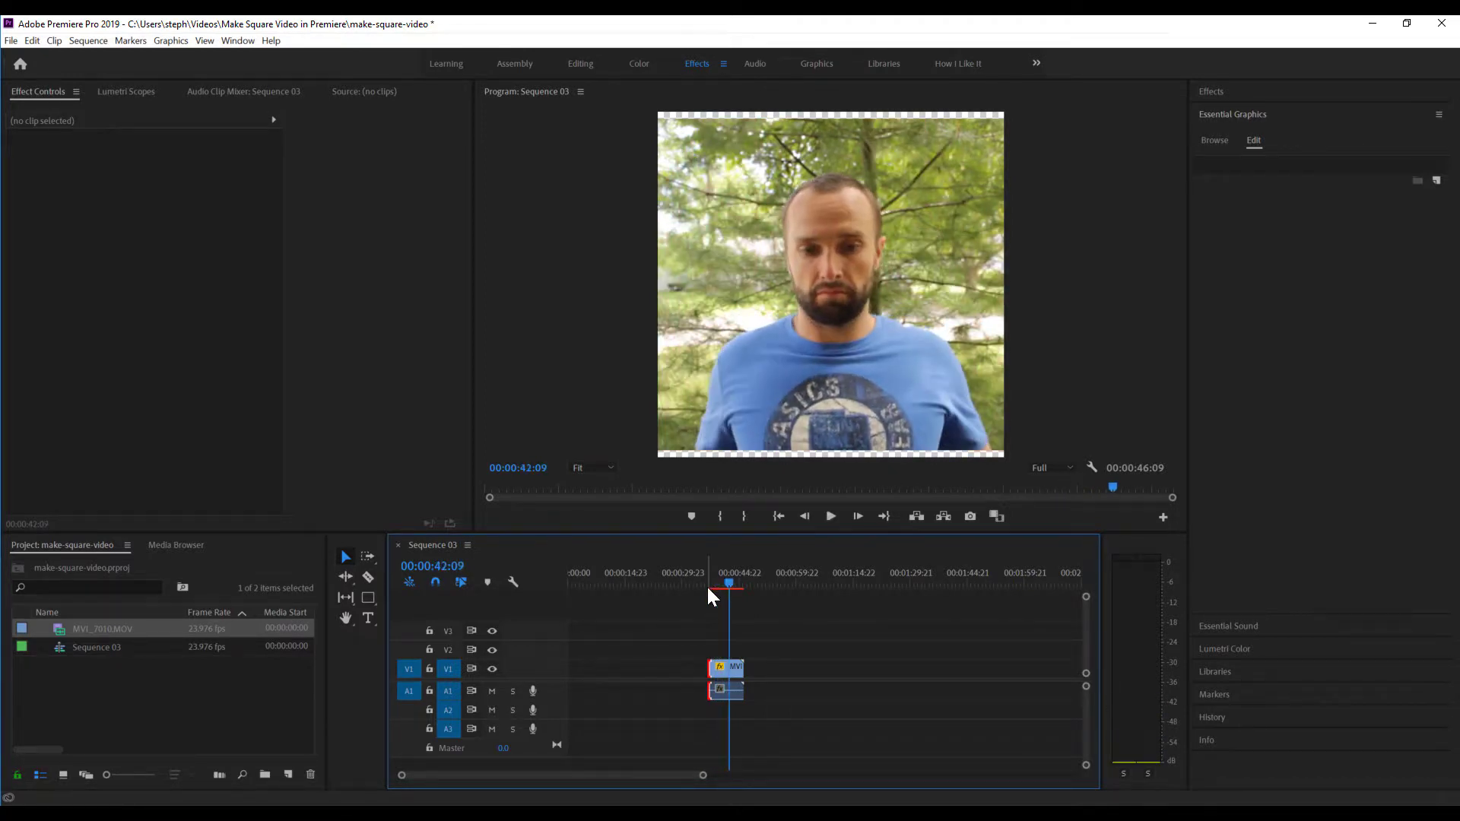
Move the trimmed clip to 00:00 and zoom the timeline in on it.
click(726, 671)
drag(728, 673, 574, 677)
key(Home)
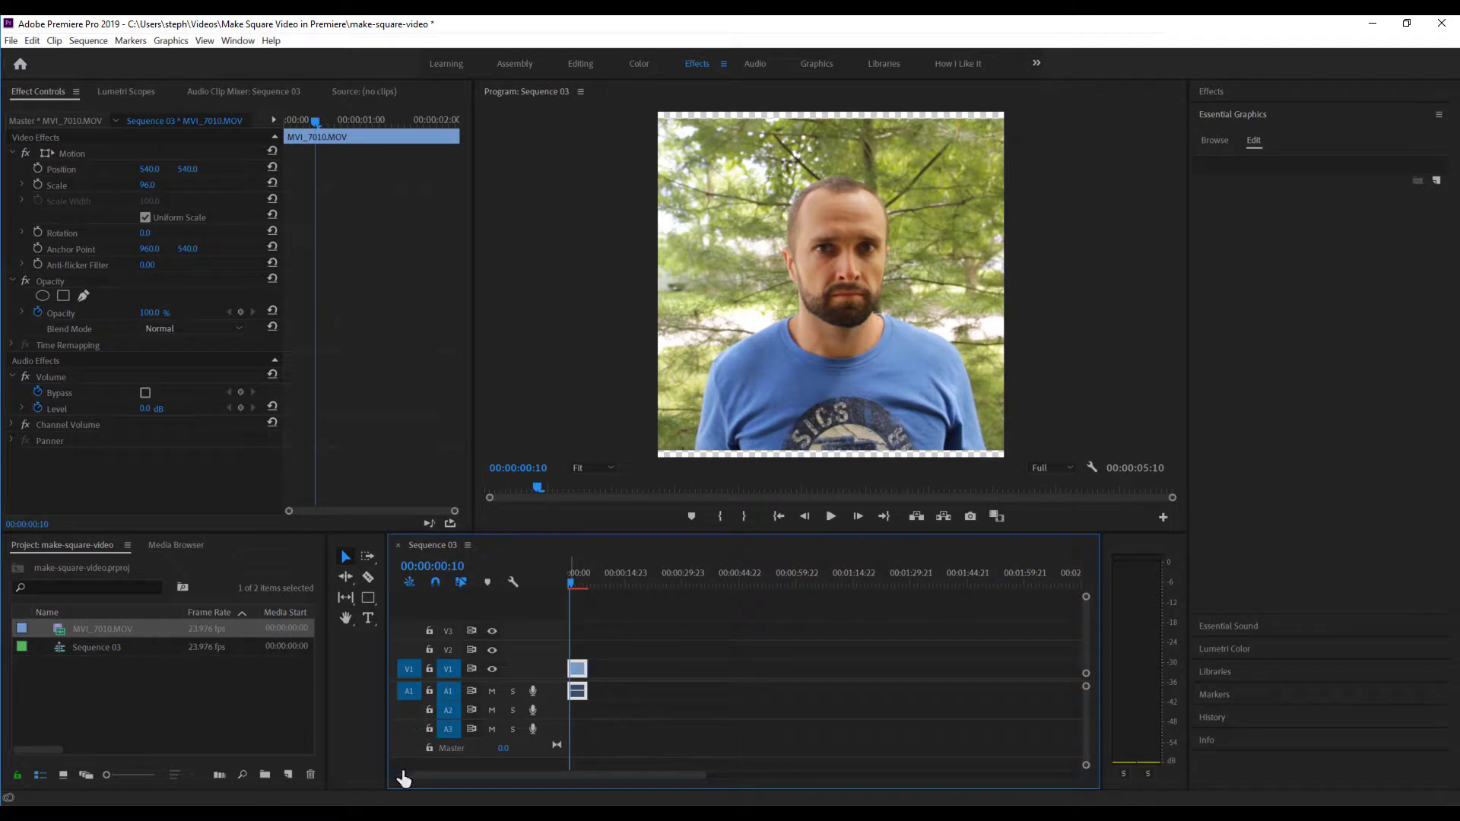
drag(403, 778, 489, 772)
click(582, 578)
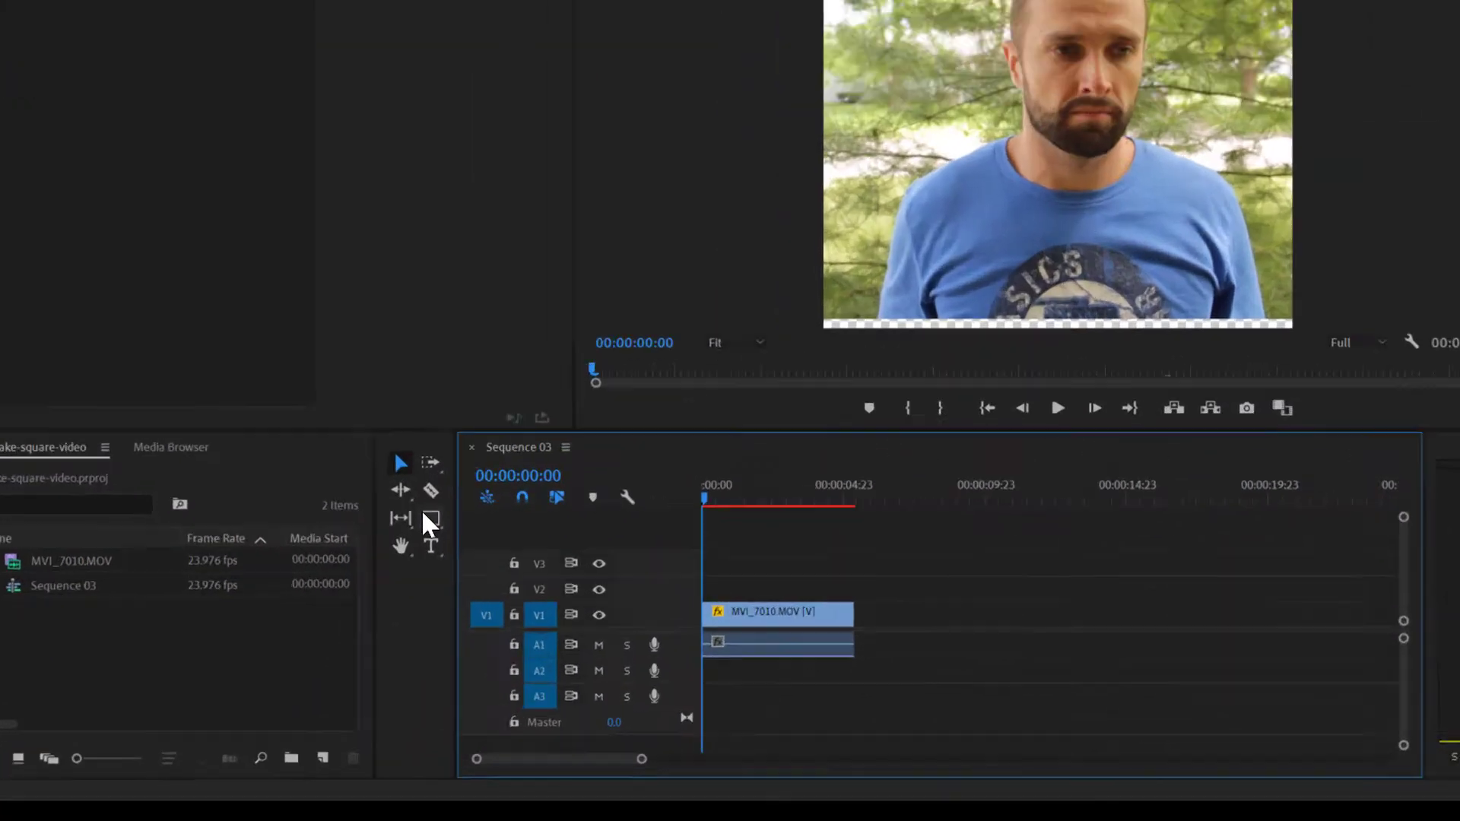
Draw a purple-outlined rectangle over the video with the Rectangle tool, then check the monitor display settings.
click(542, 380)
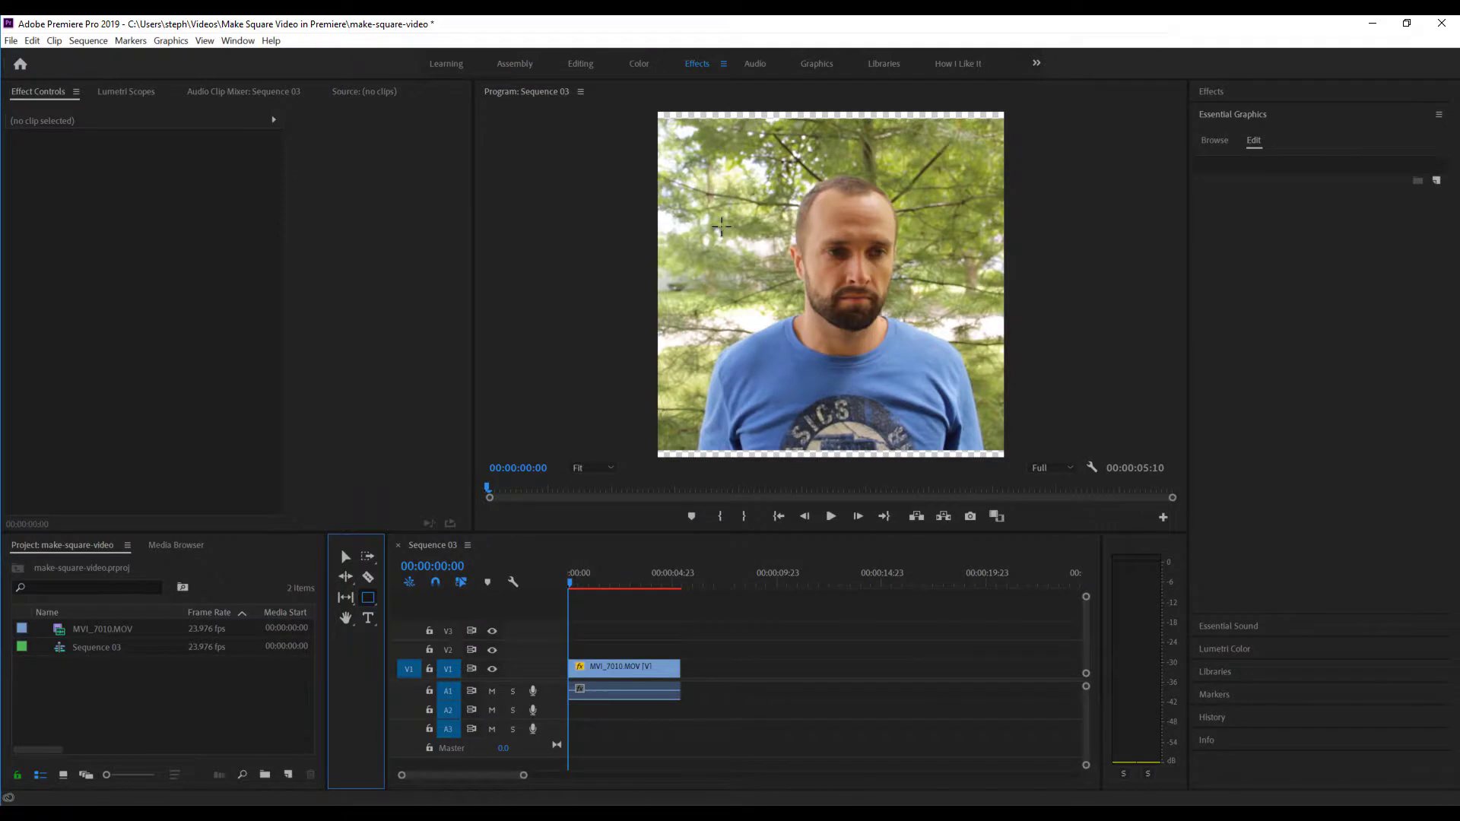
drag(720, 217, 834, 319)
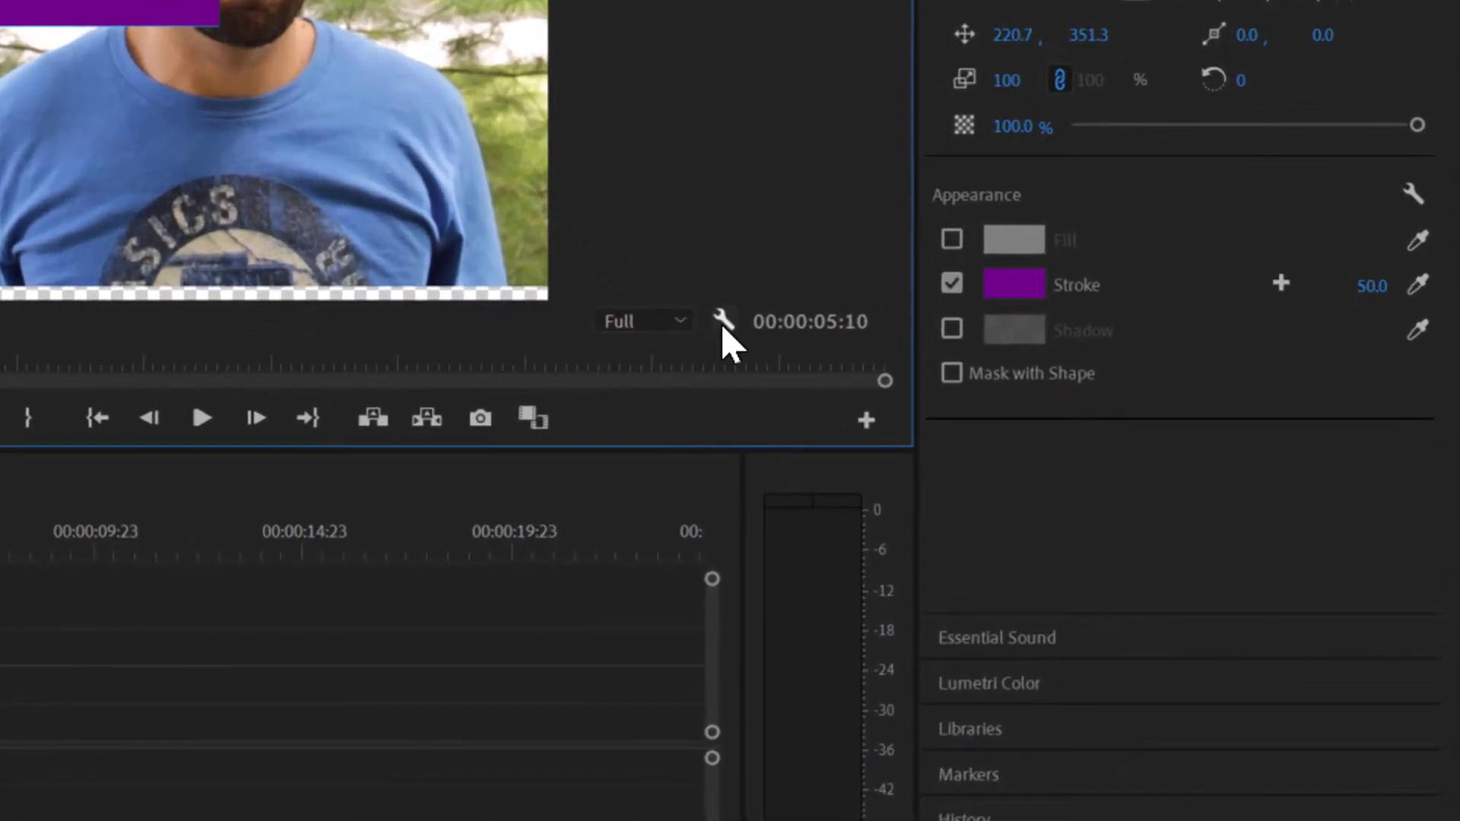
click(723, 323)
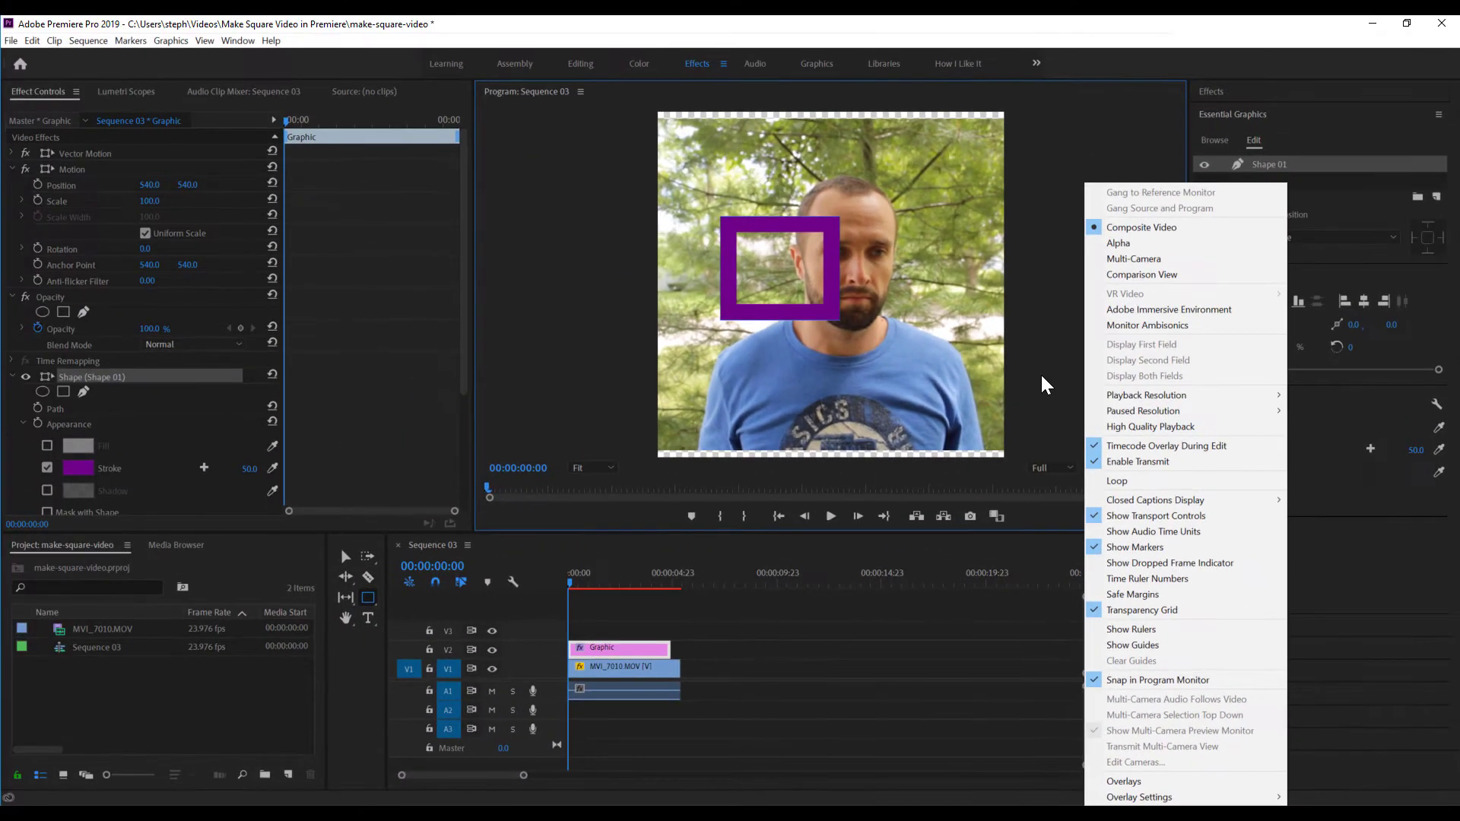
click(618, 92)
Move the purple rectangle to the frame's top-left corner and stretch it across the full width.
click(346, 555)
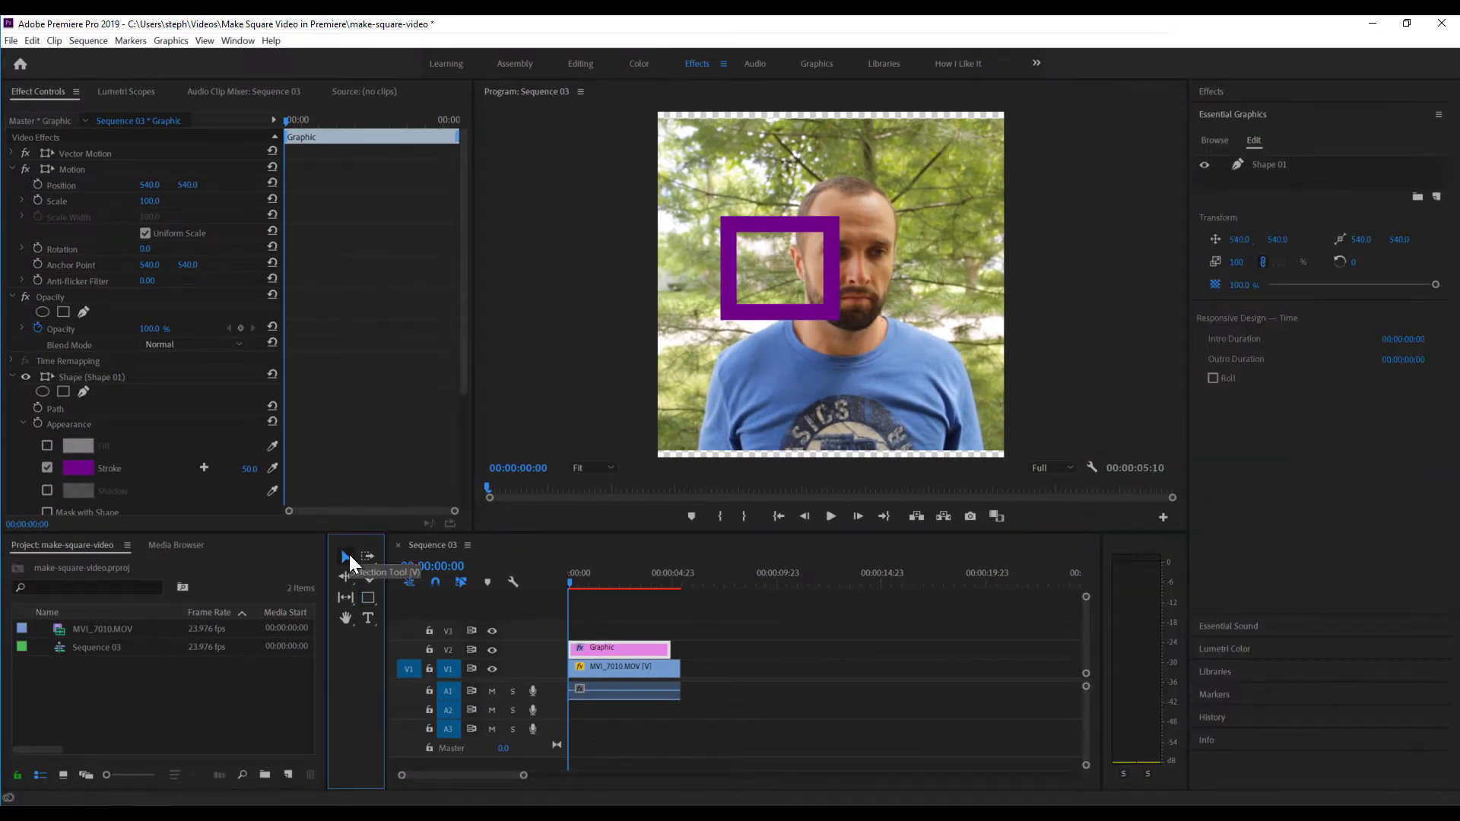
click(745, 231)
drag(745, 230, 691, 122)
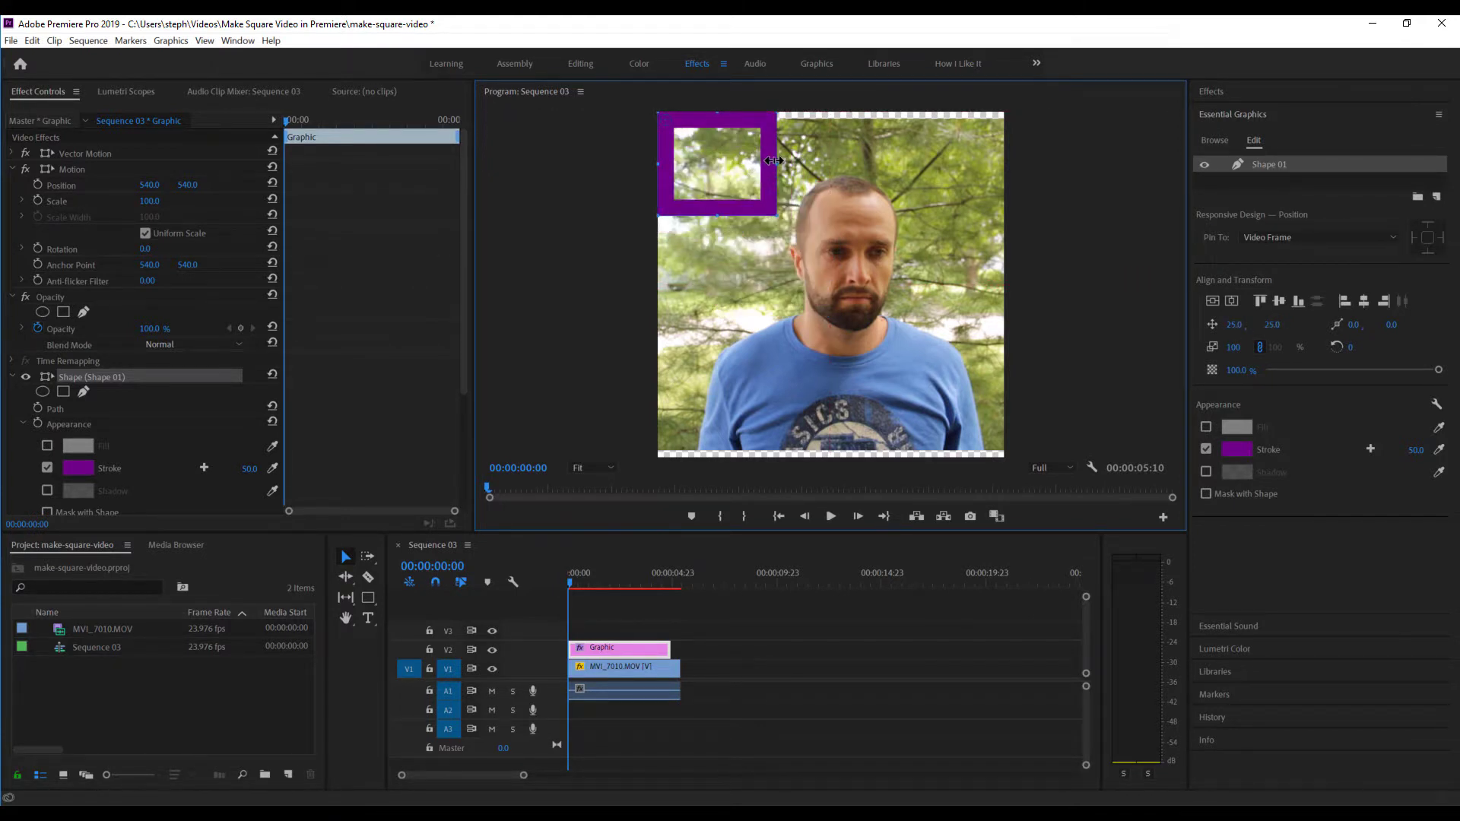
drag(774, 160, 1001, 189)
click(992, 195)
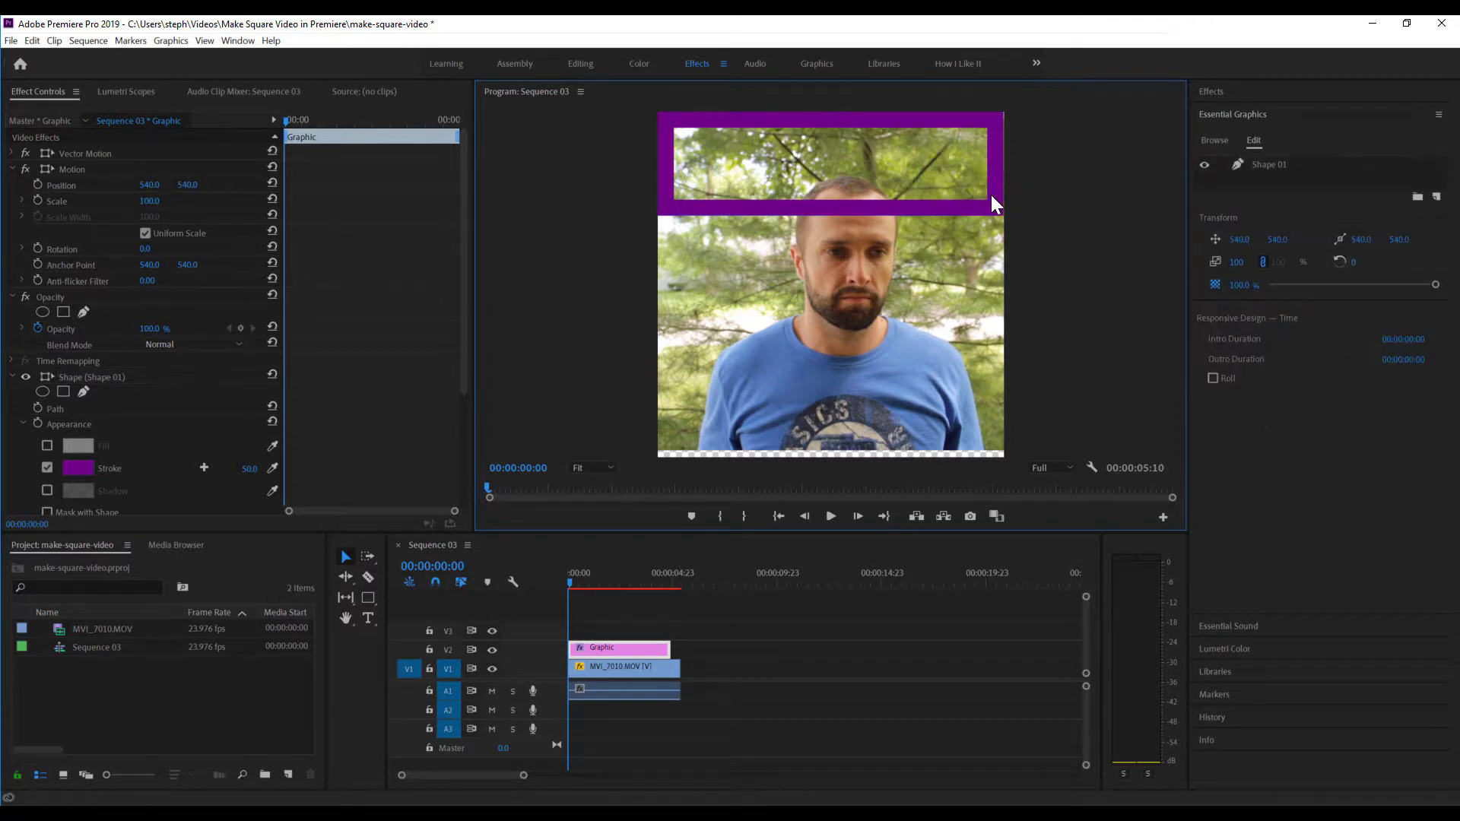
Extend the rectangle's bottom edge to the frame bottom and centre it horizontally relative to the video frame.
click(974, 209)
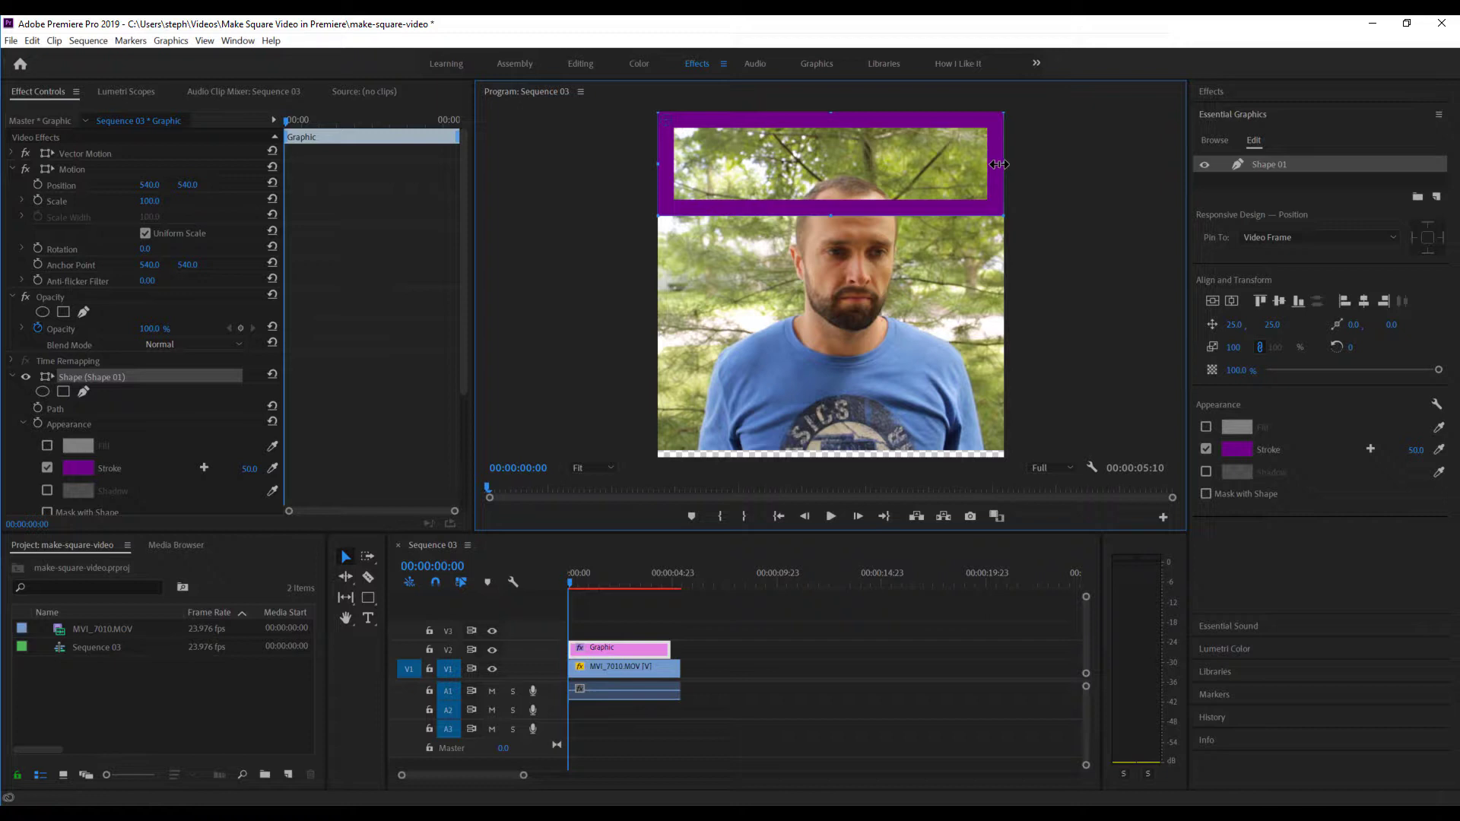
click(910, 225)
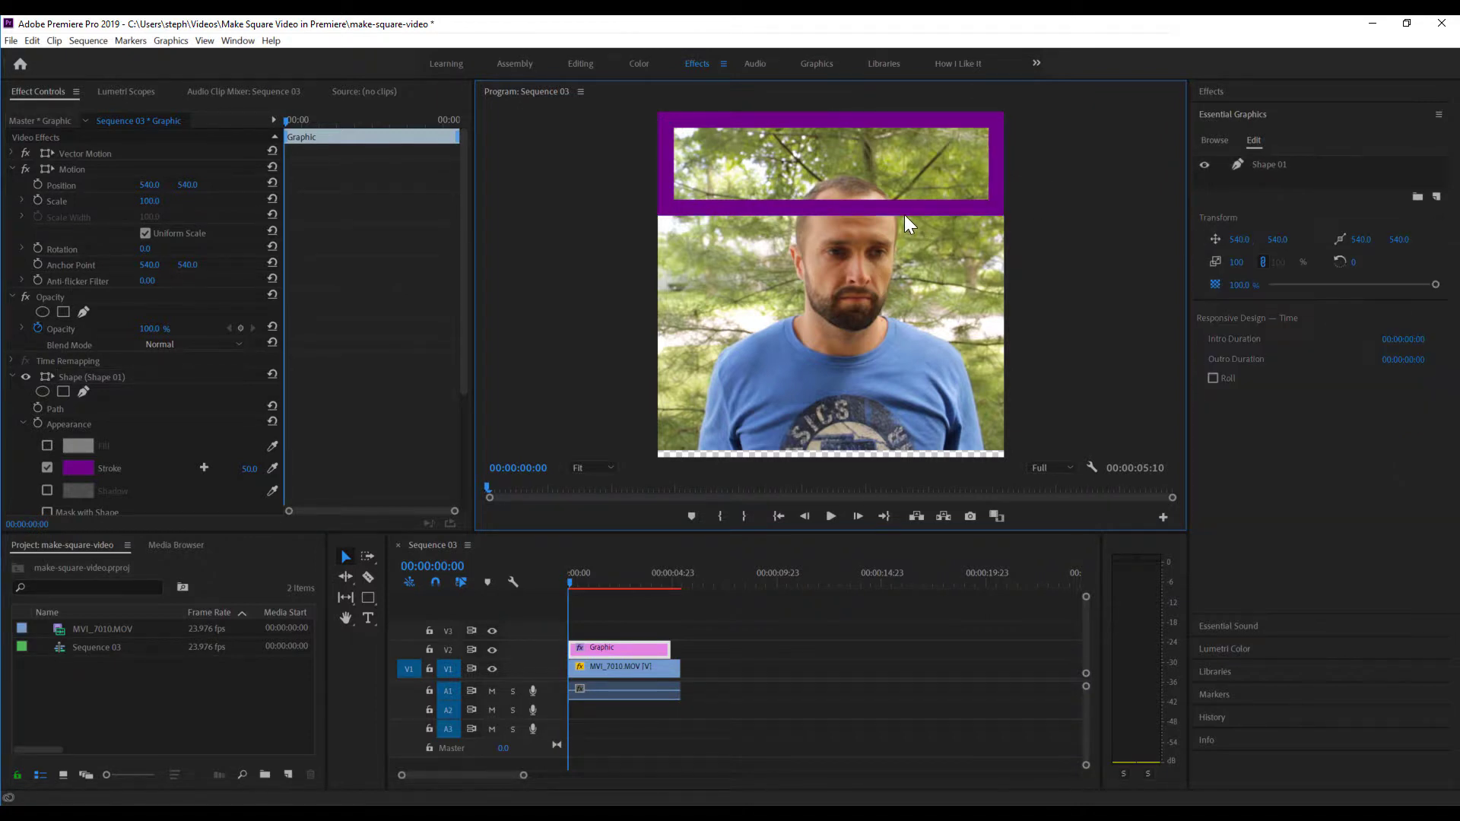
click(898, 210)
drag(833, 216, 827, 457)
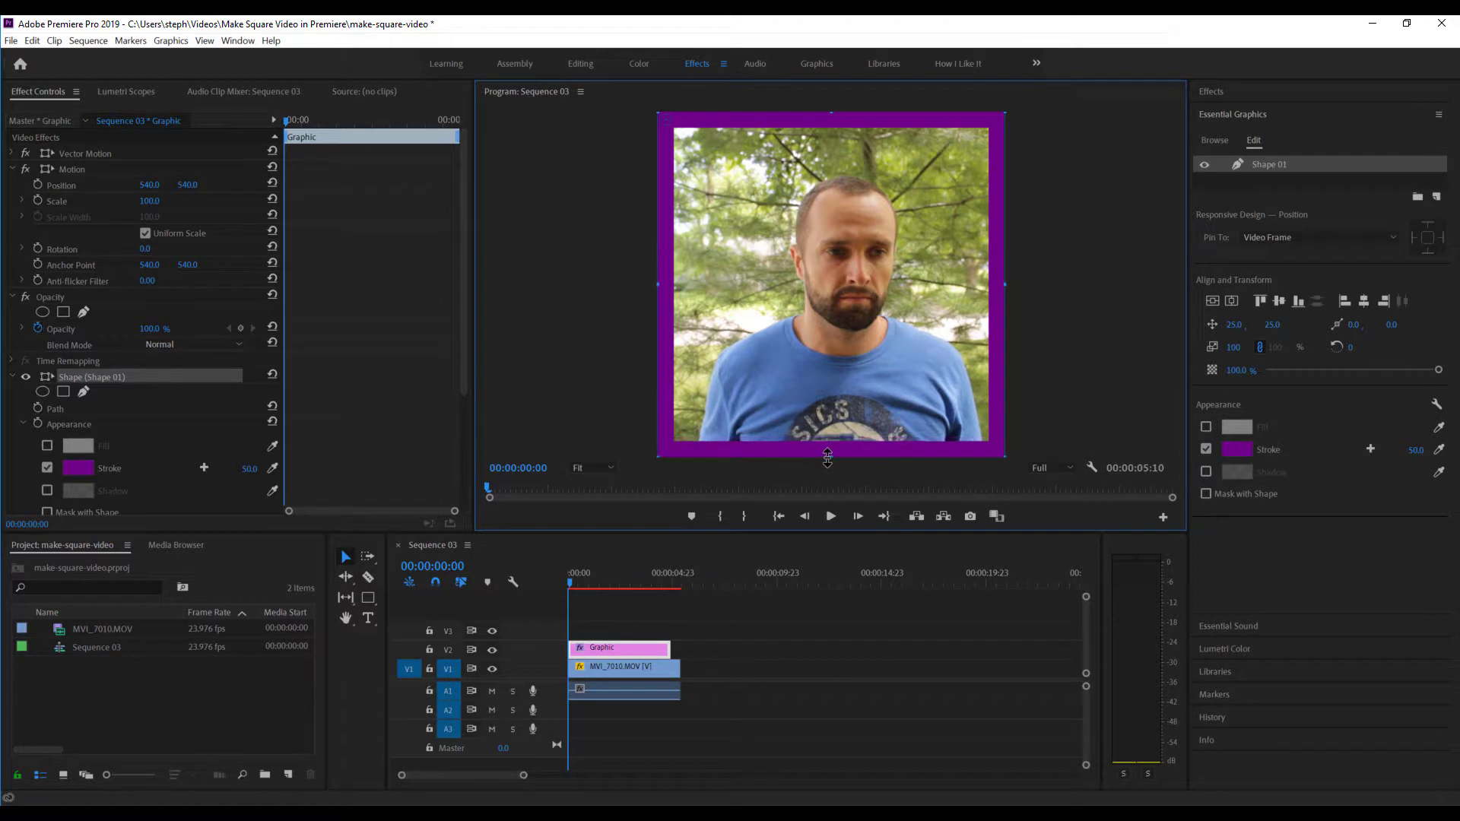
click(1212, 300)
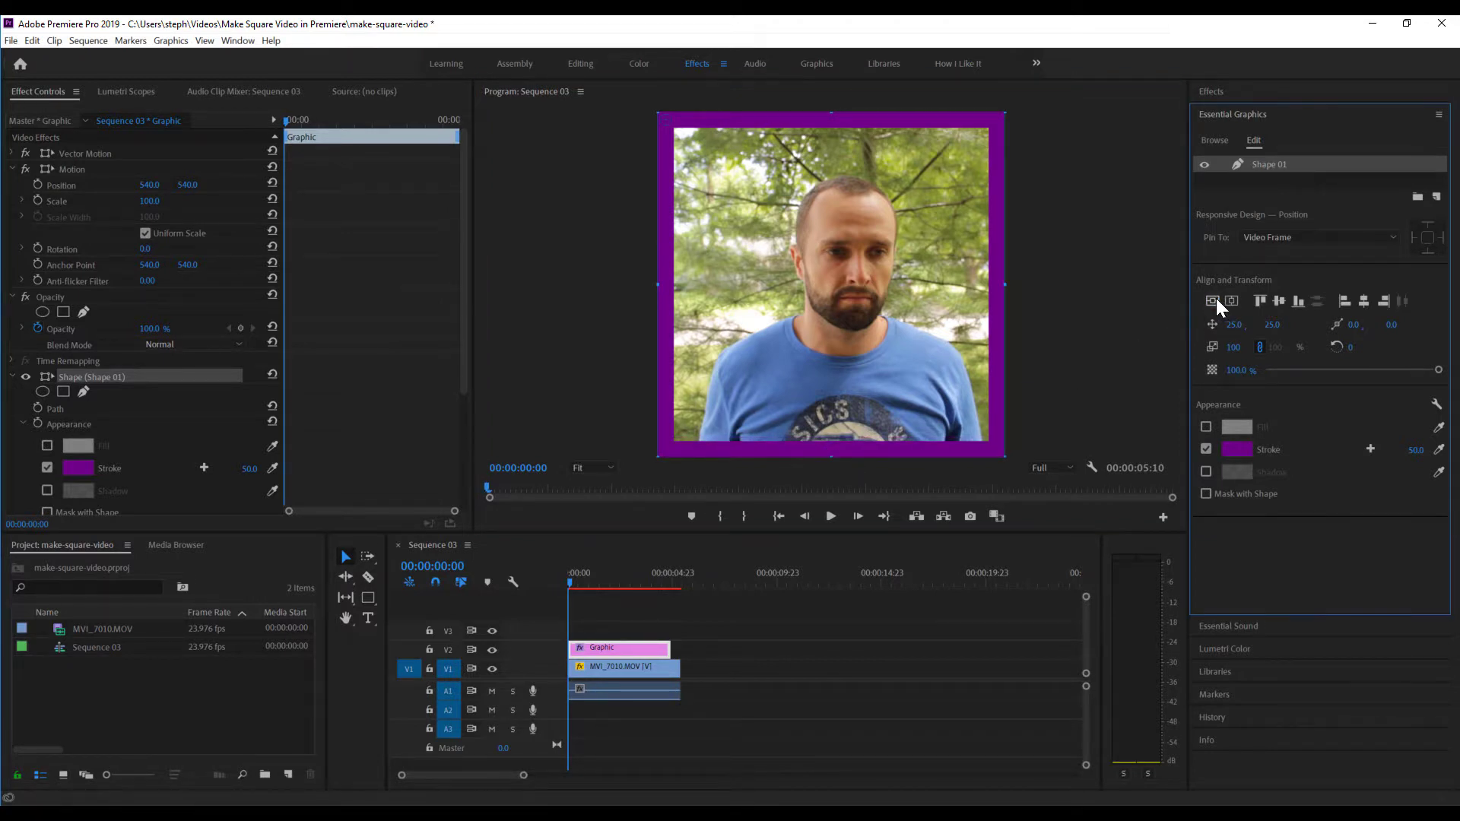
click(1232, 301)
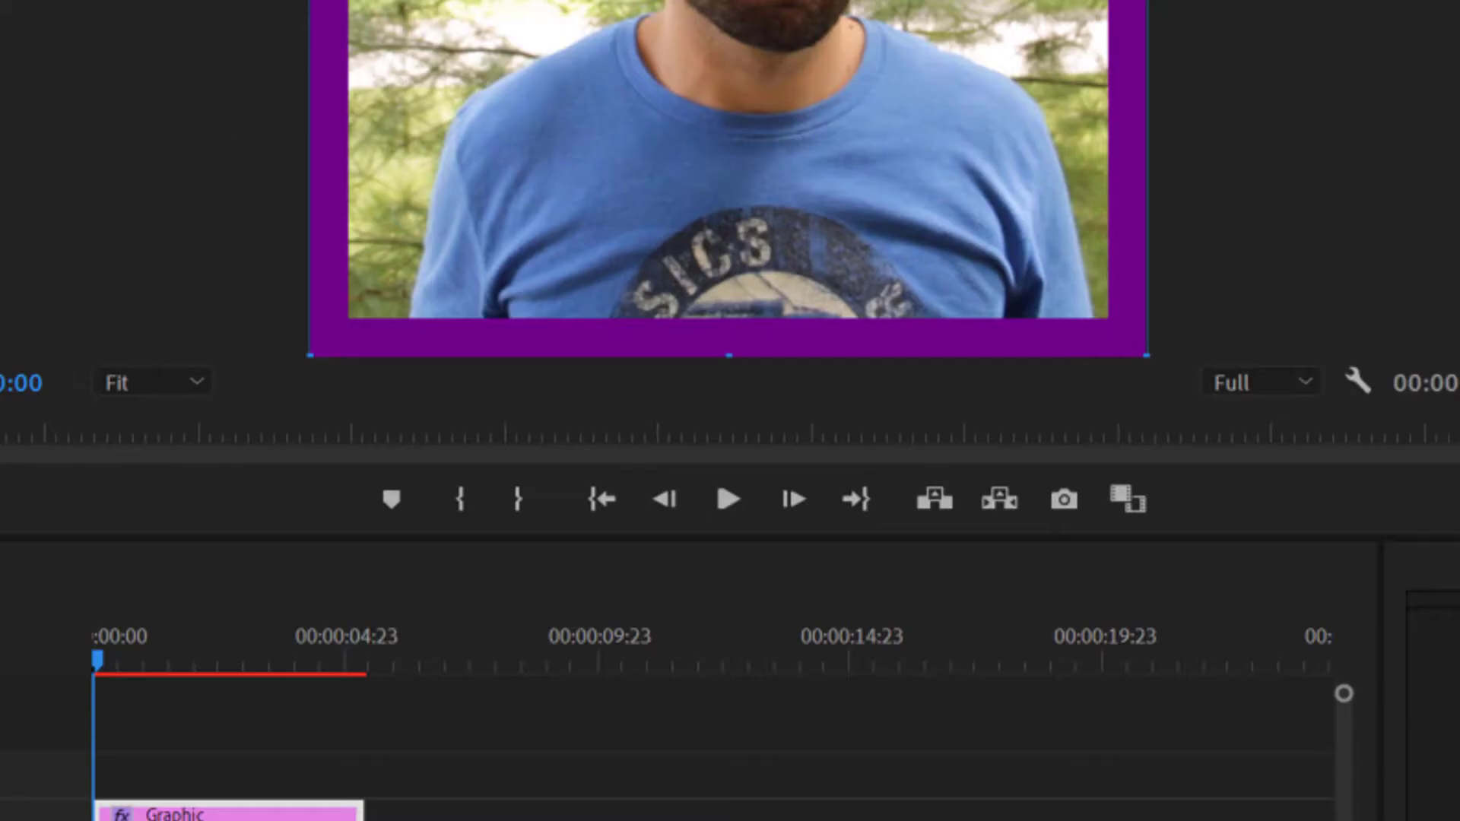
click(1236, 448)
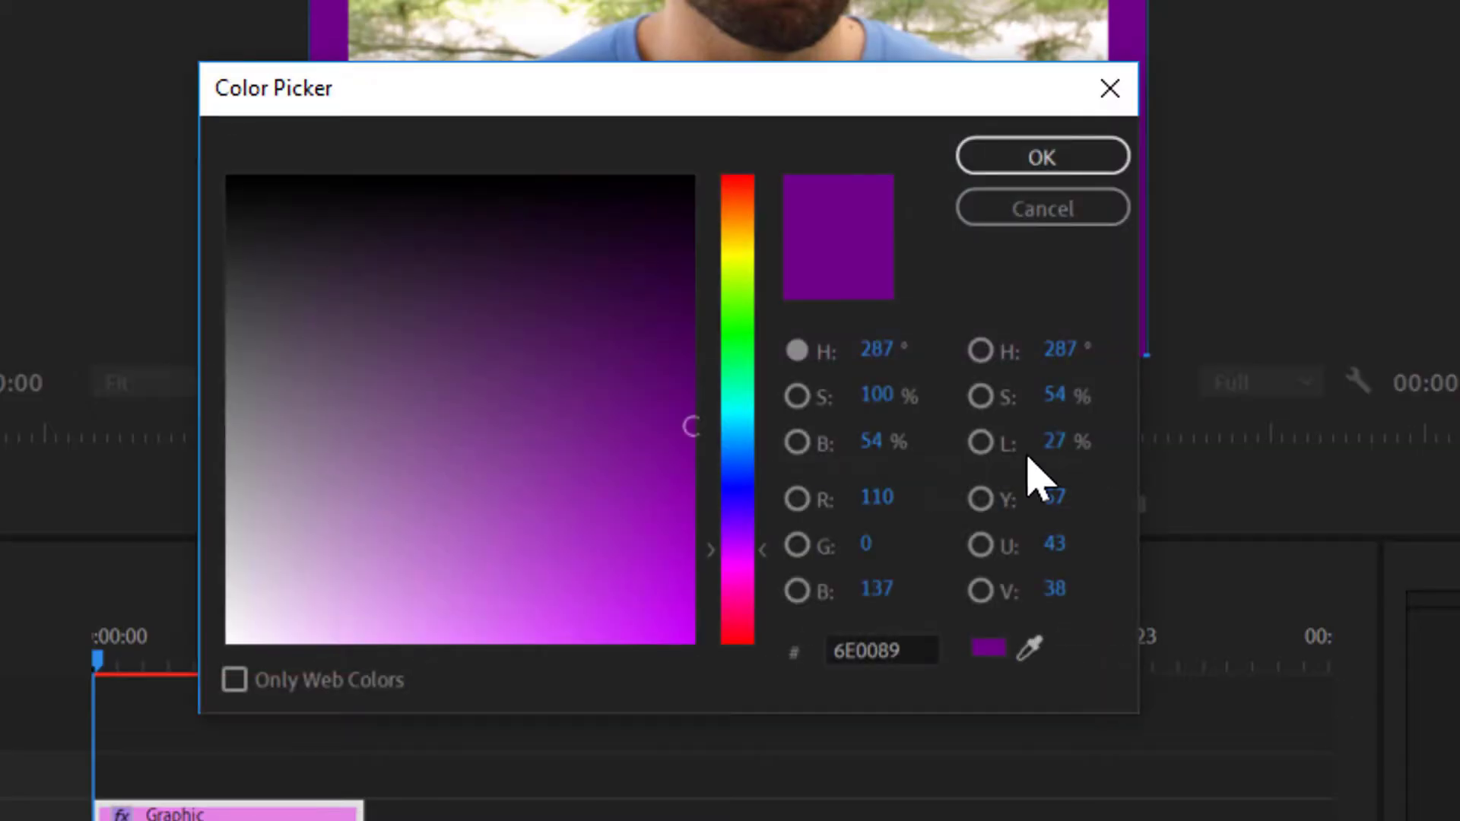
double_click(865, 652)
right_click(865, 653)
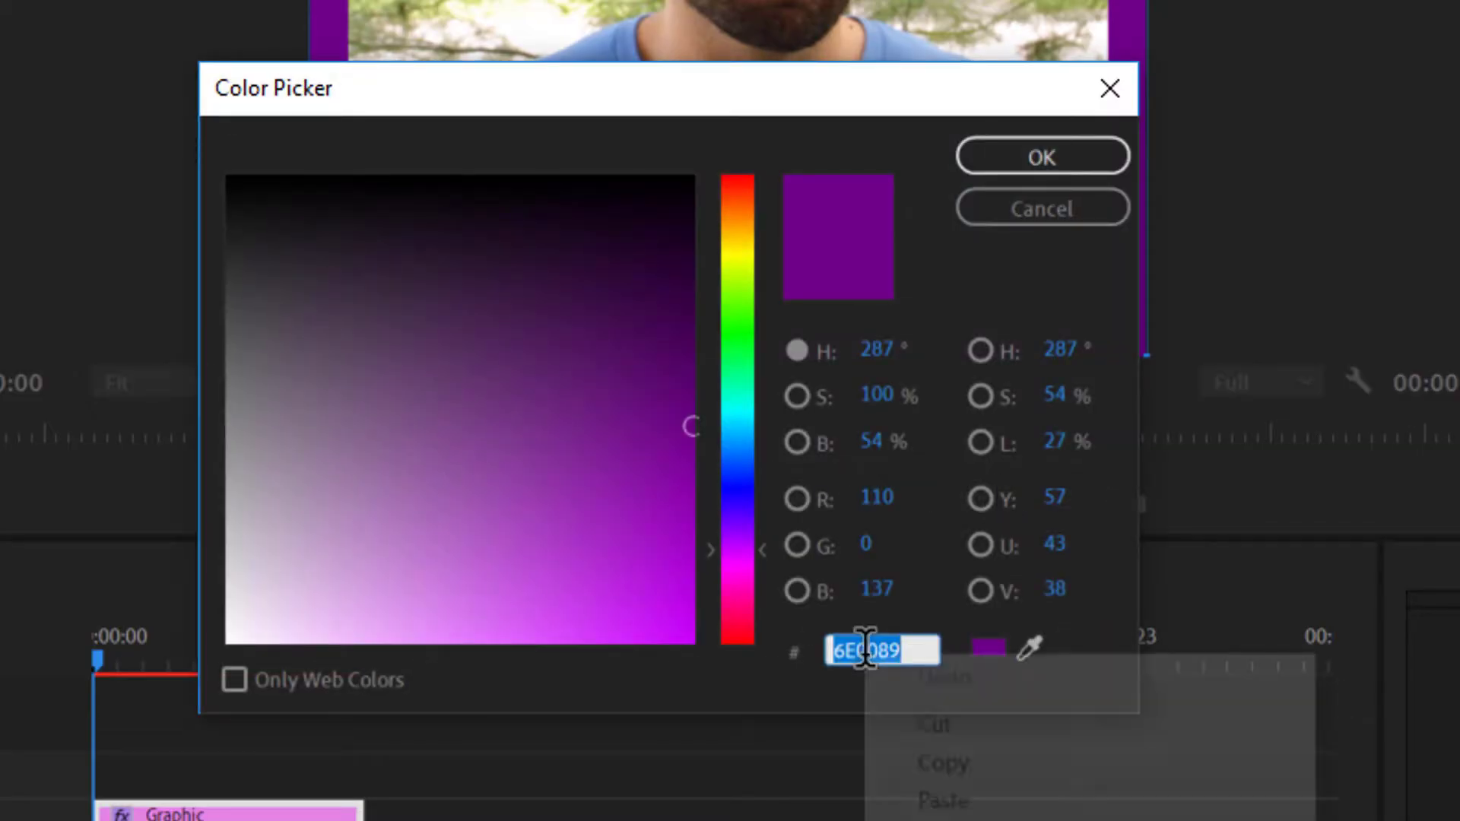
click(897, 760)
click(1017, 169)
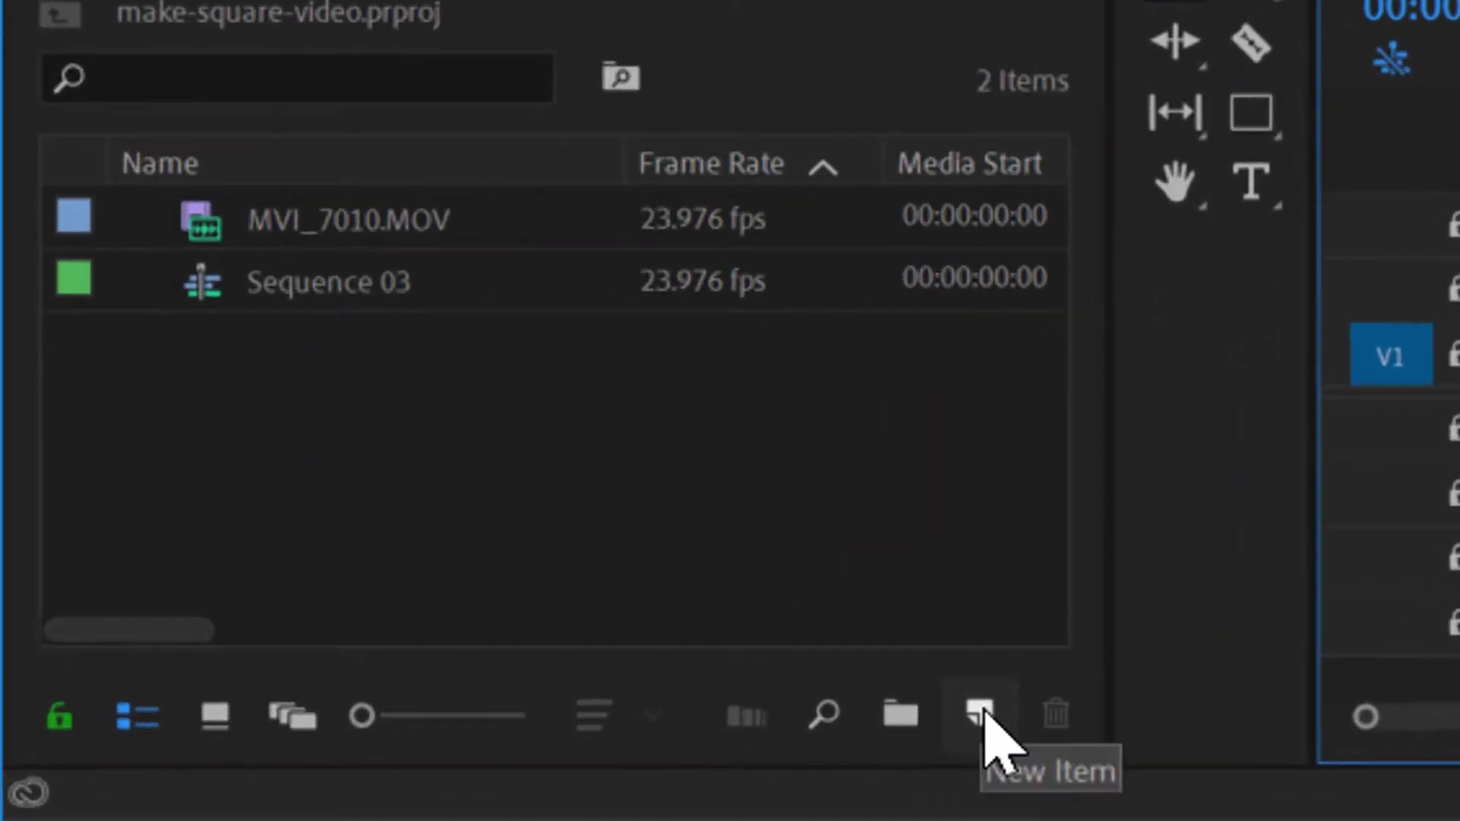
Start a new Color Matte with width and height both 1200.
click(289, 774)
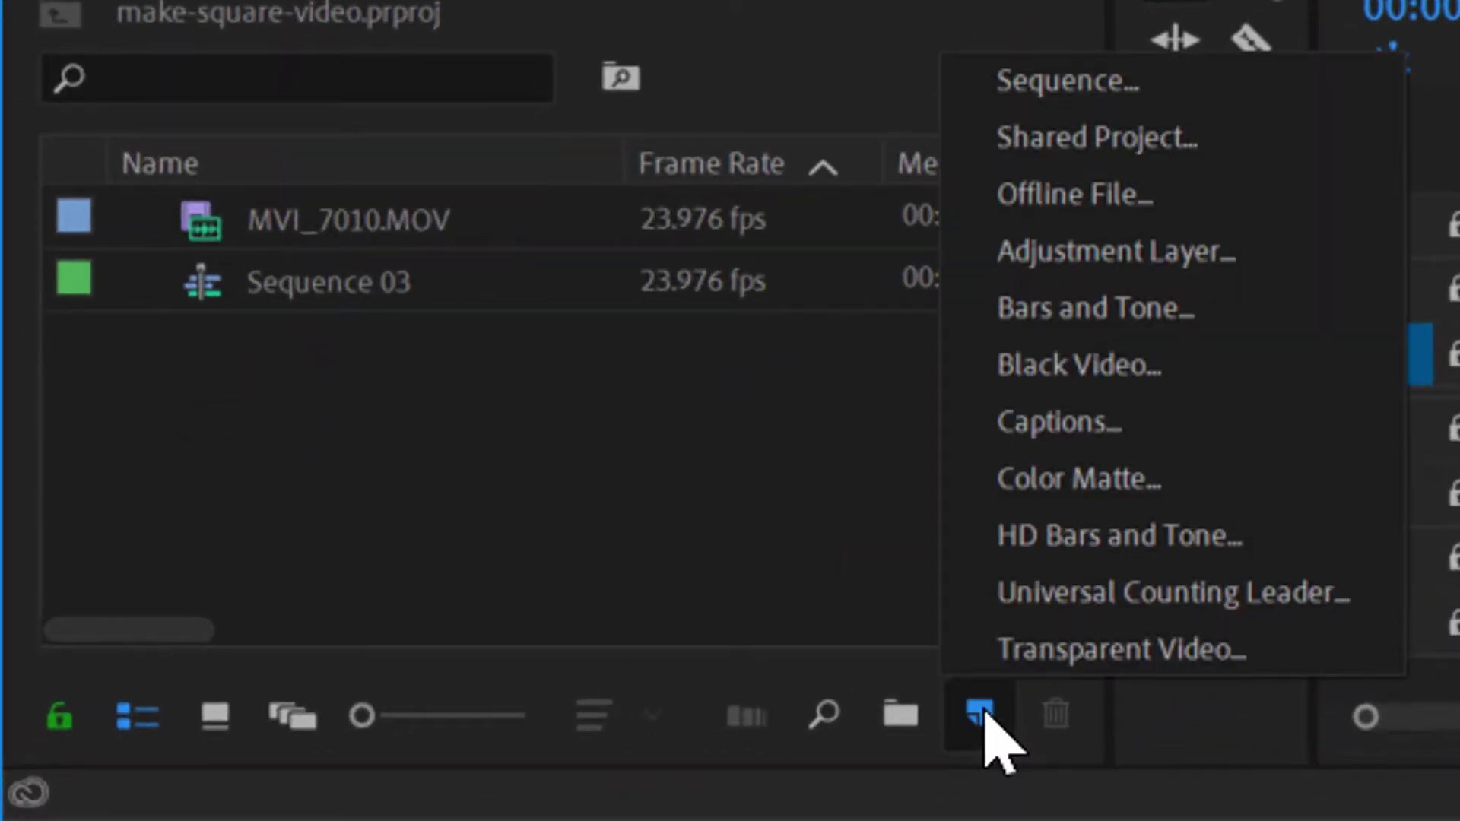
click(1043, 470)
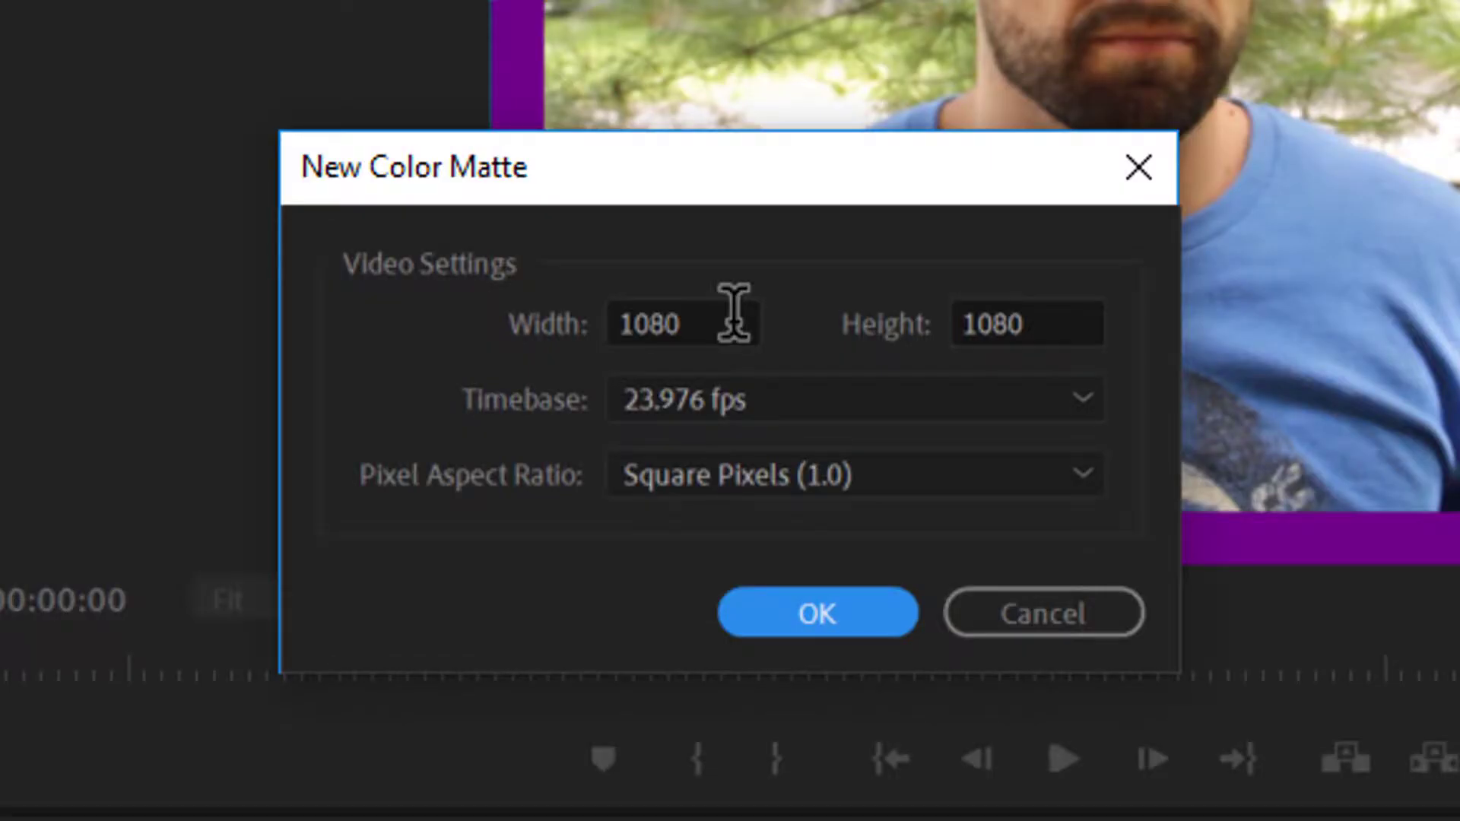
click(733, 317)
drag(733, 316, 570, 316)
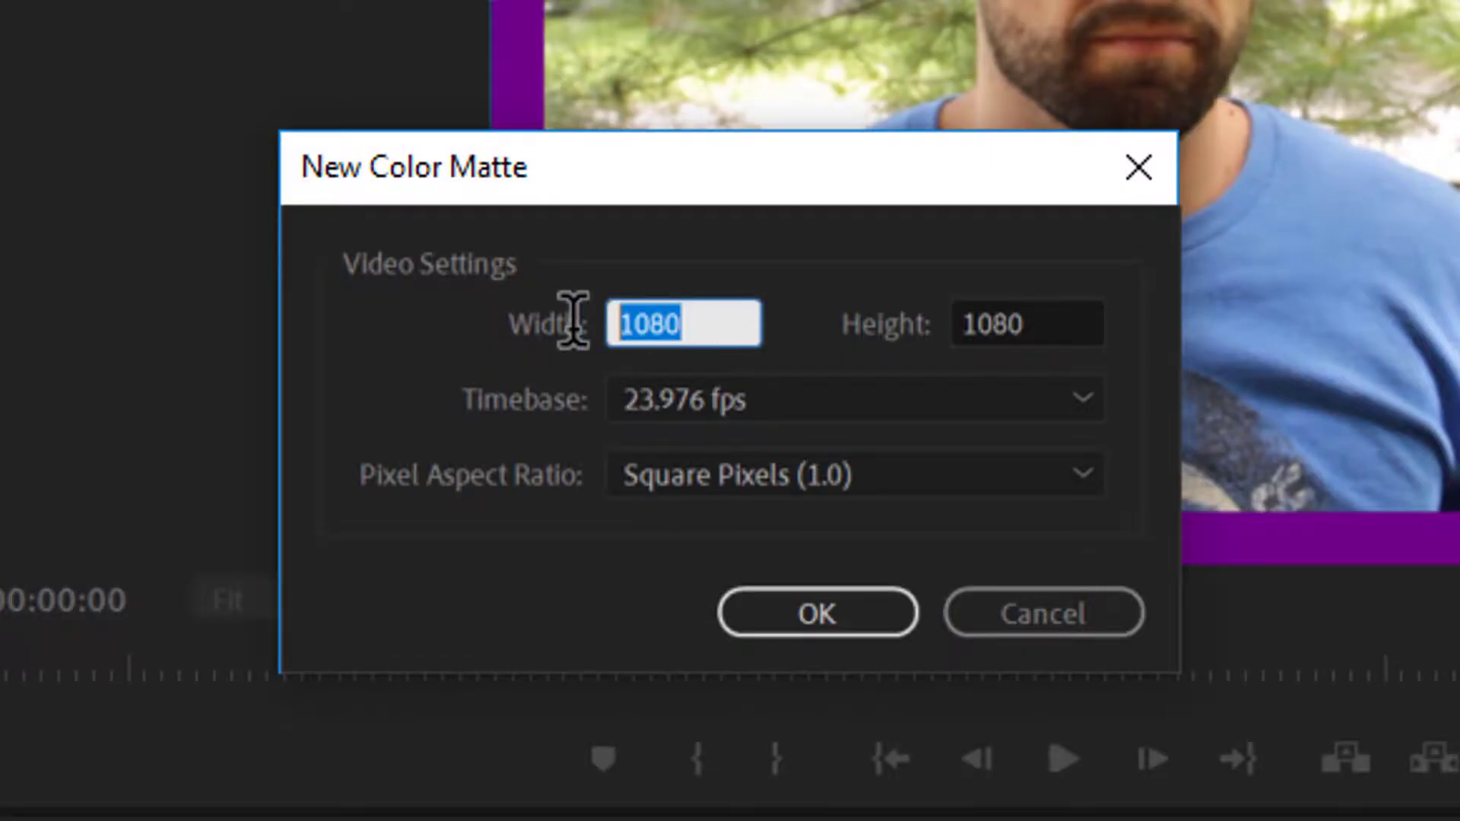
text(1200)
key(Tab)
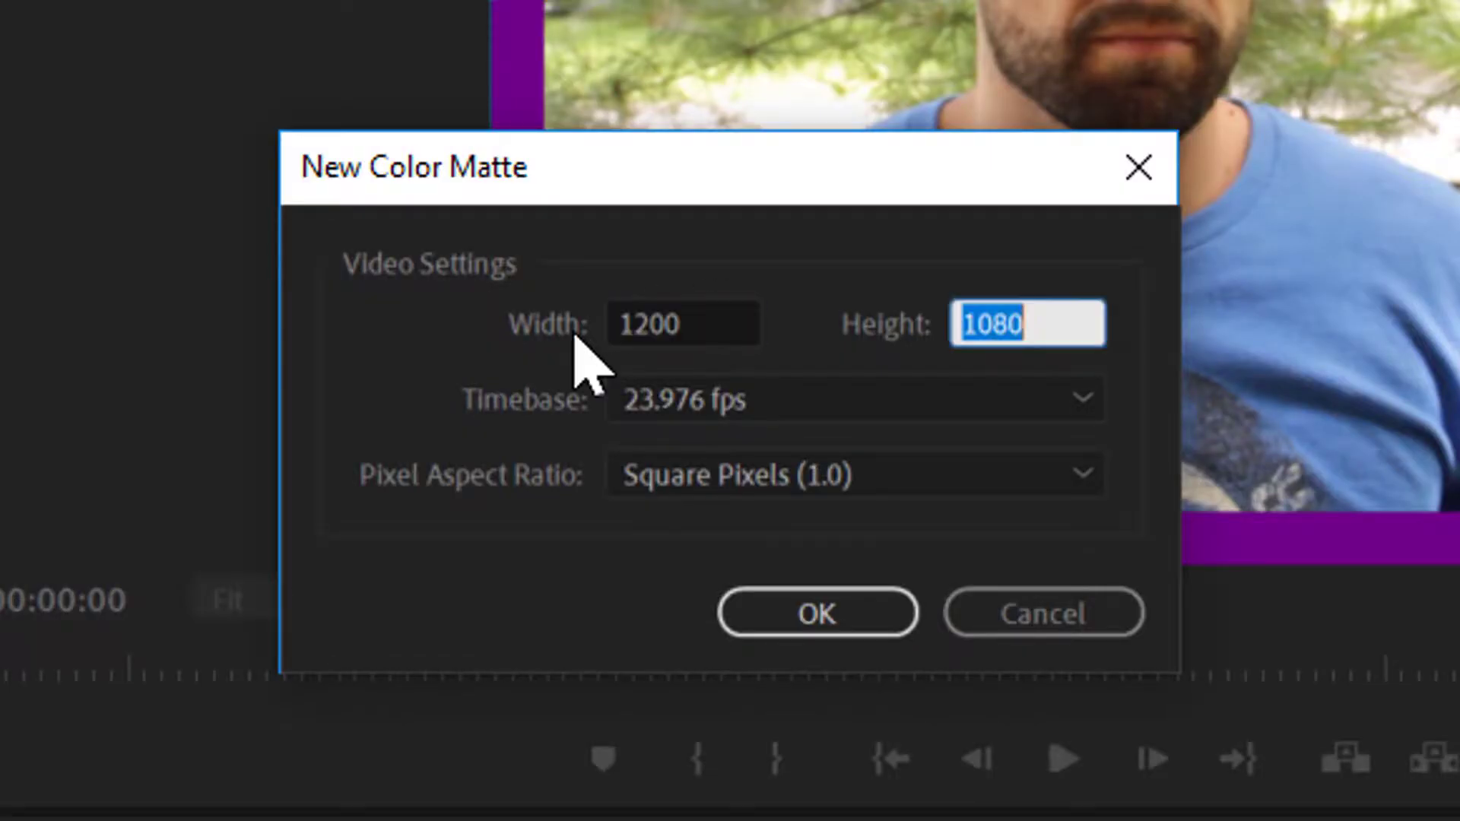
text(1200)
click(789, 628)
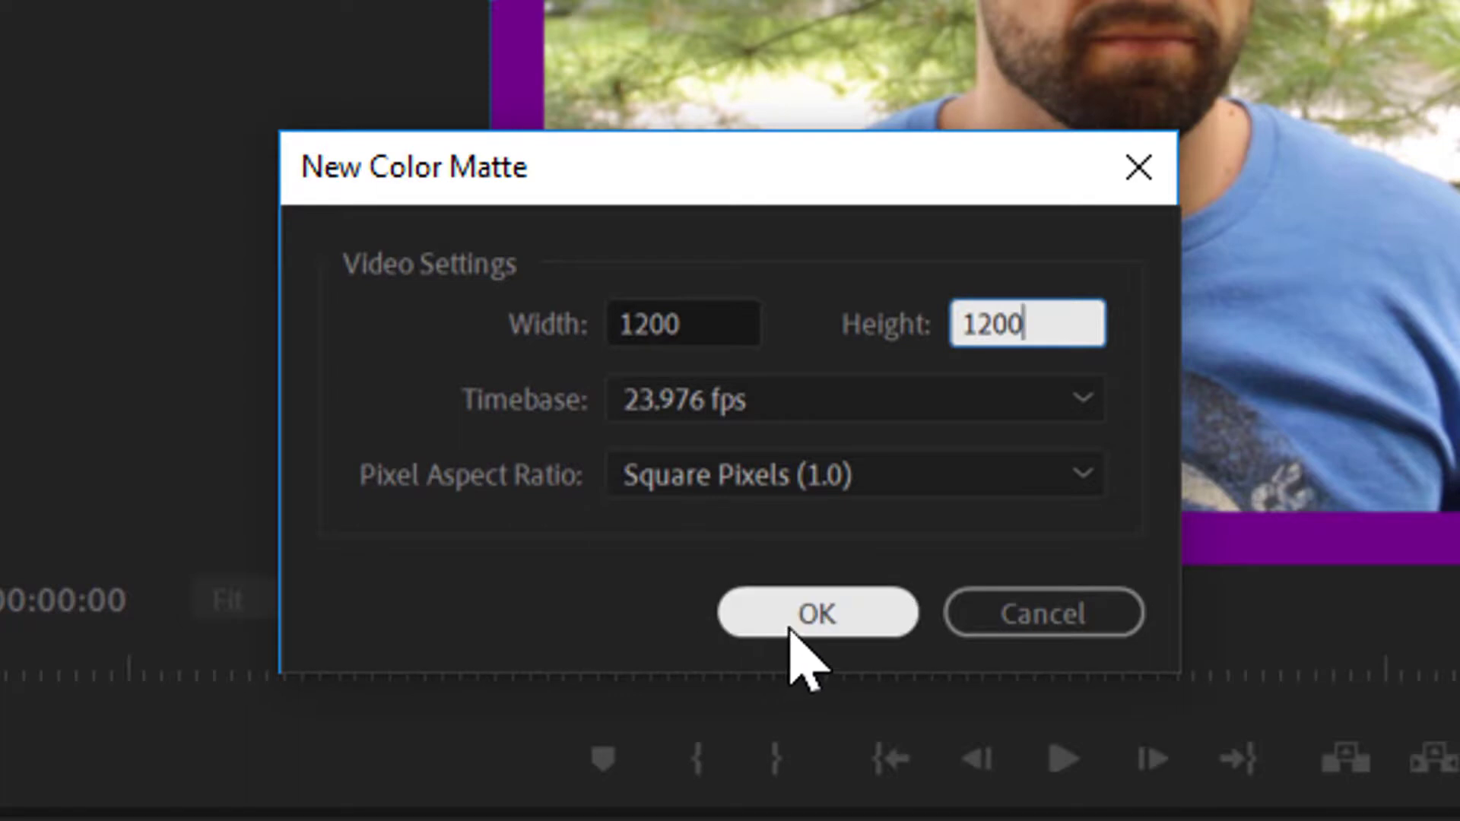
Set the matte colour to purple by pasting the hex code 6E0089.
click(790, 630)
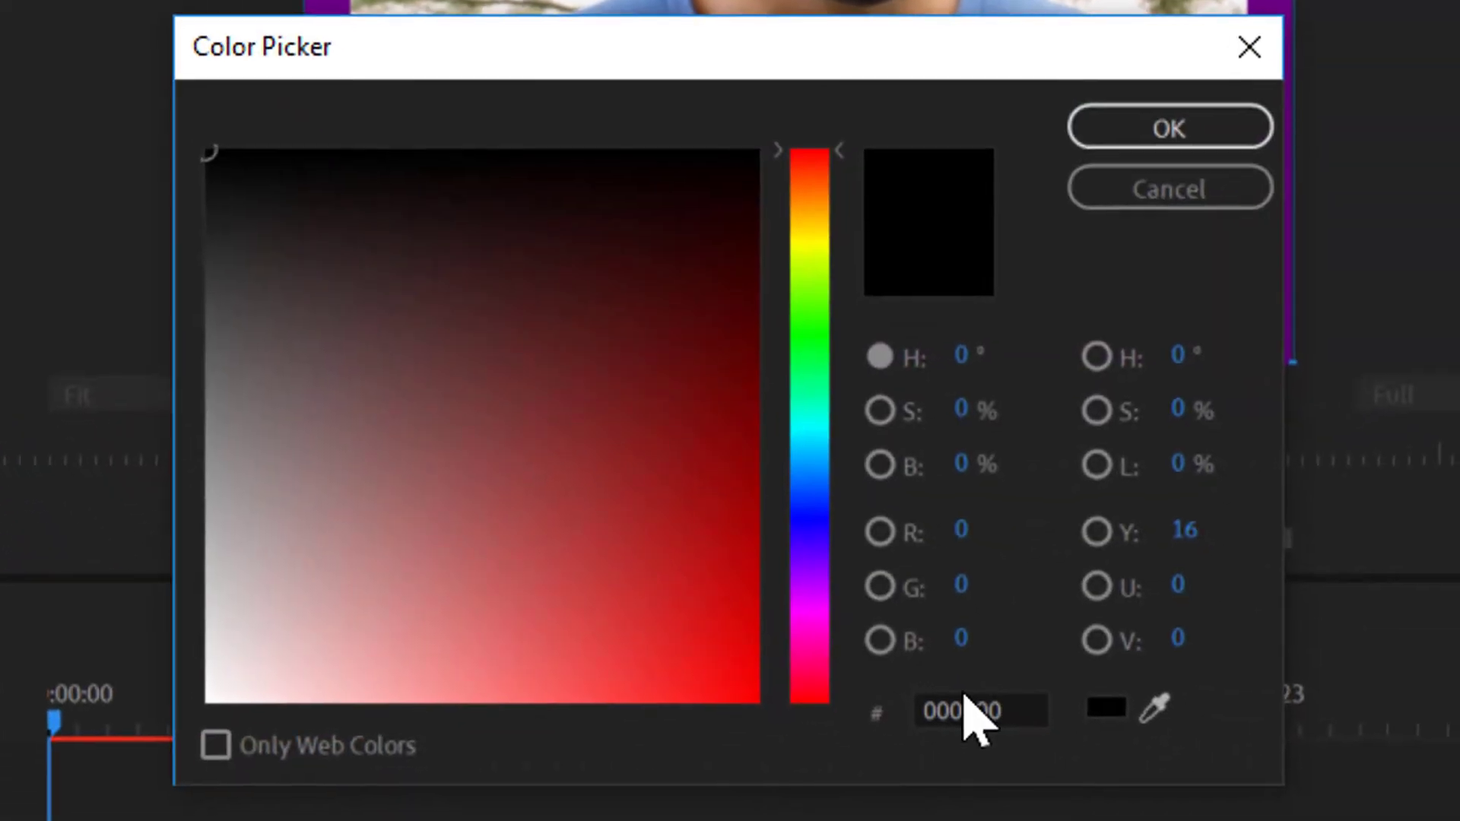
drag(1011, 696, 882, 704)
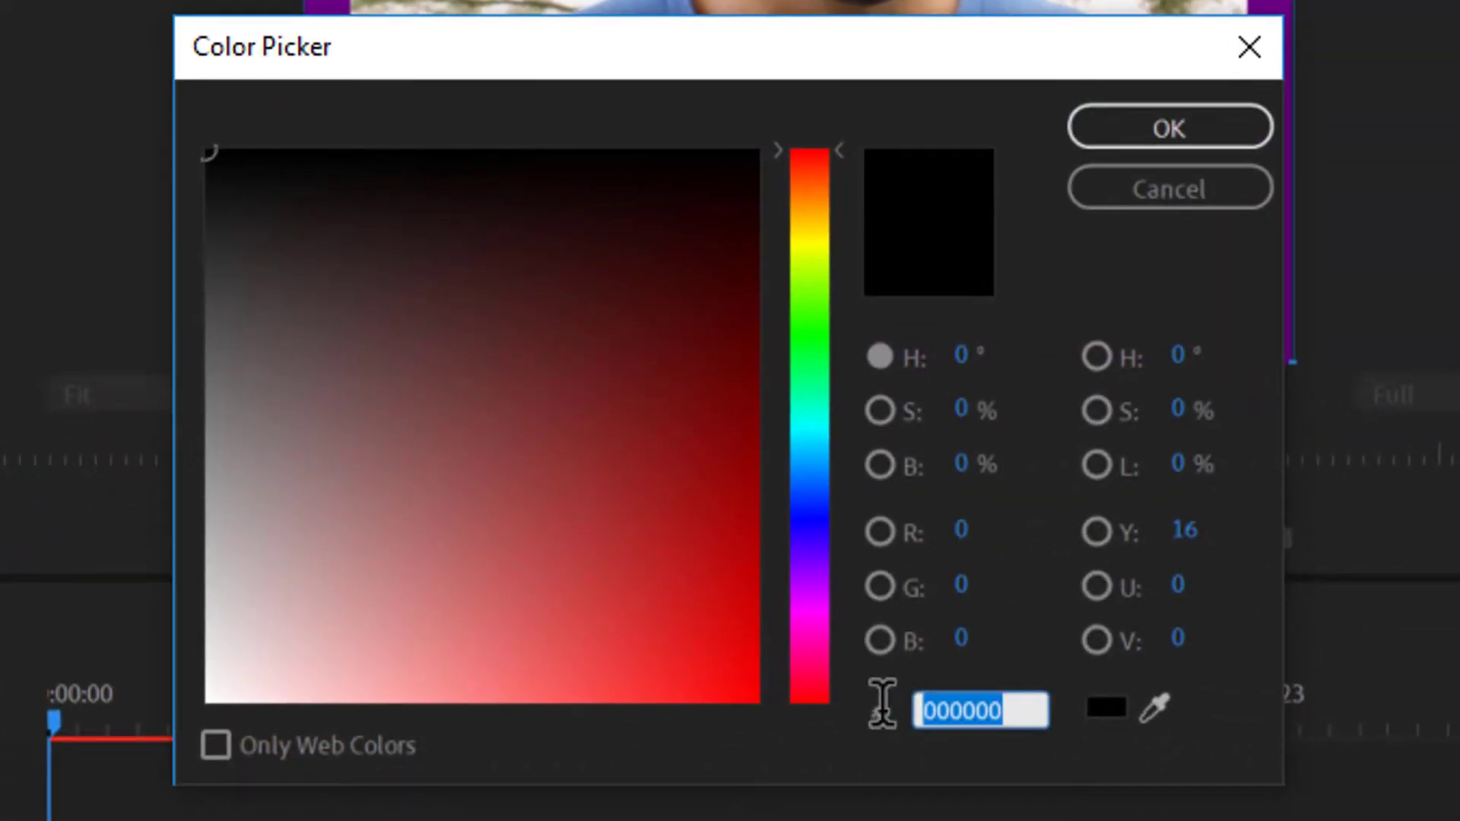
key(ctrl+v)
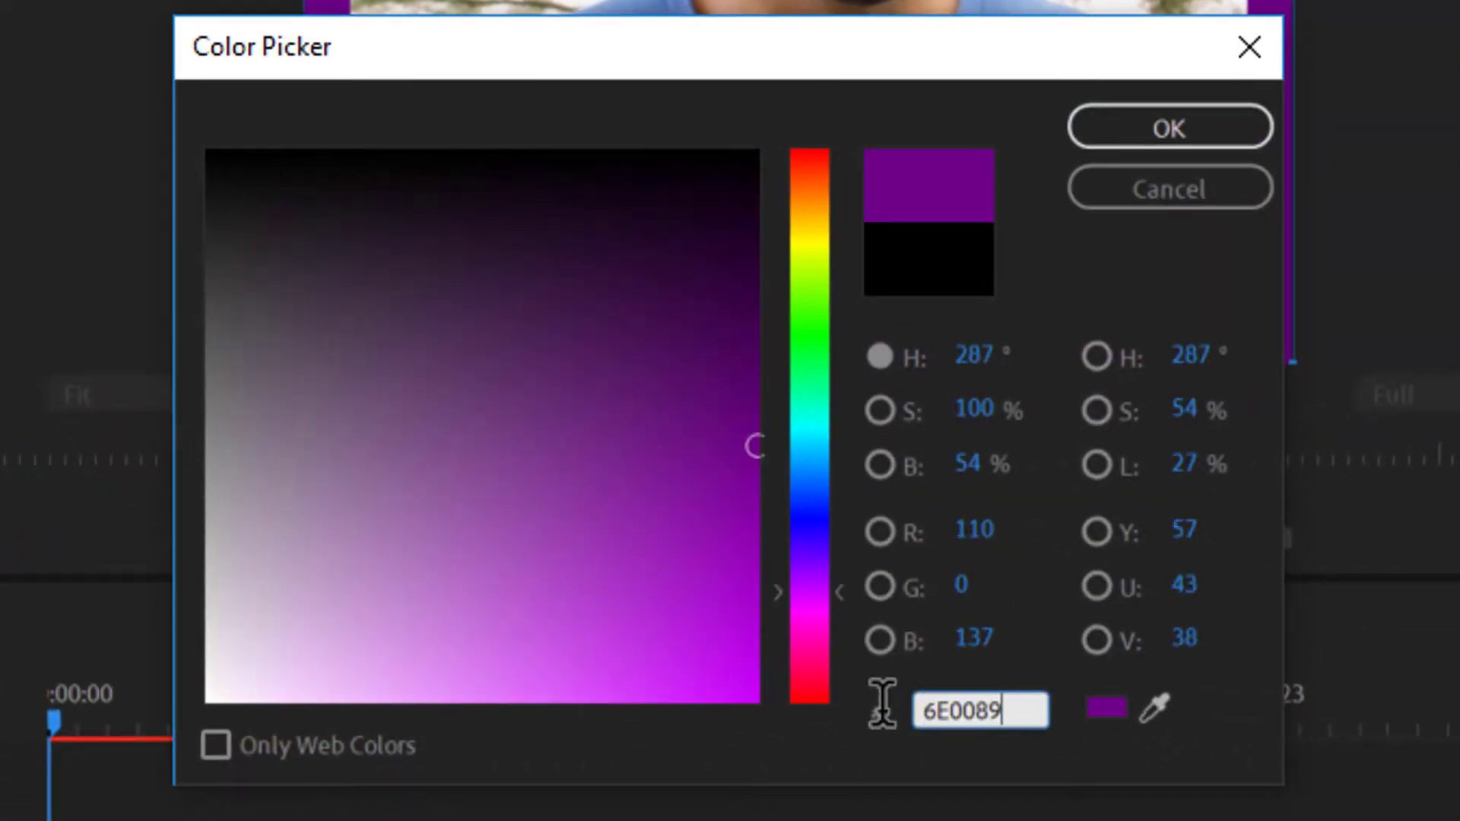
click(1096, 136)
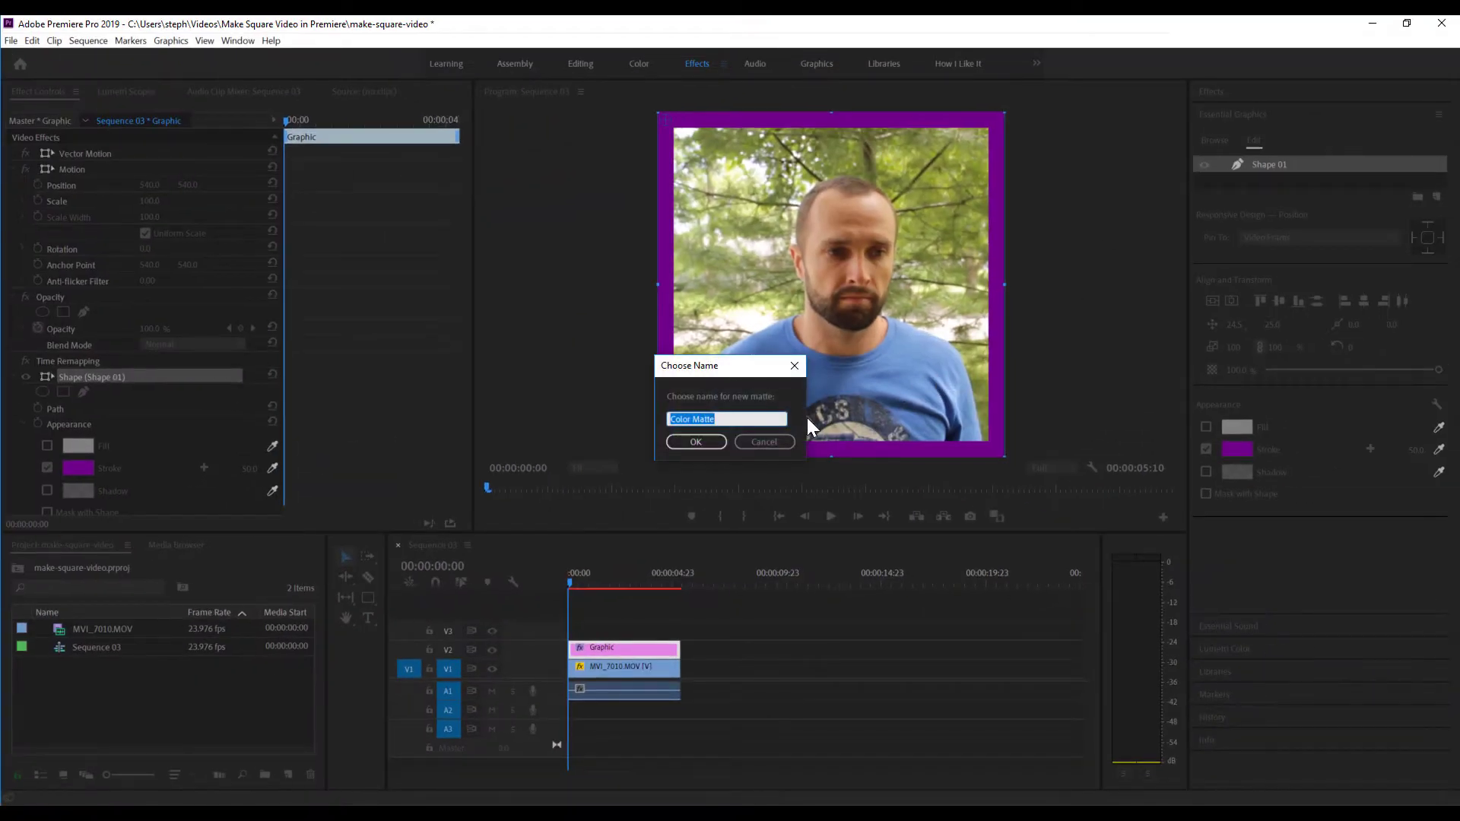
Keep the name Color Matte, place it on V3, and extend it to match the Graphic clip.
click(709, 440)
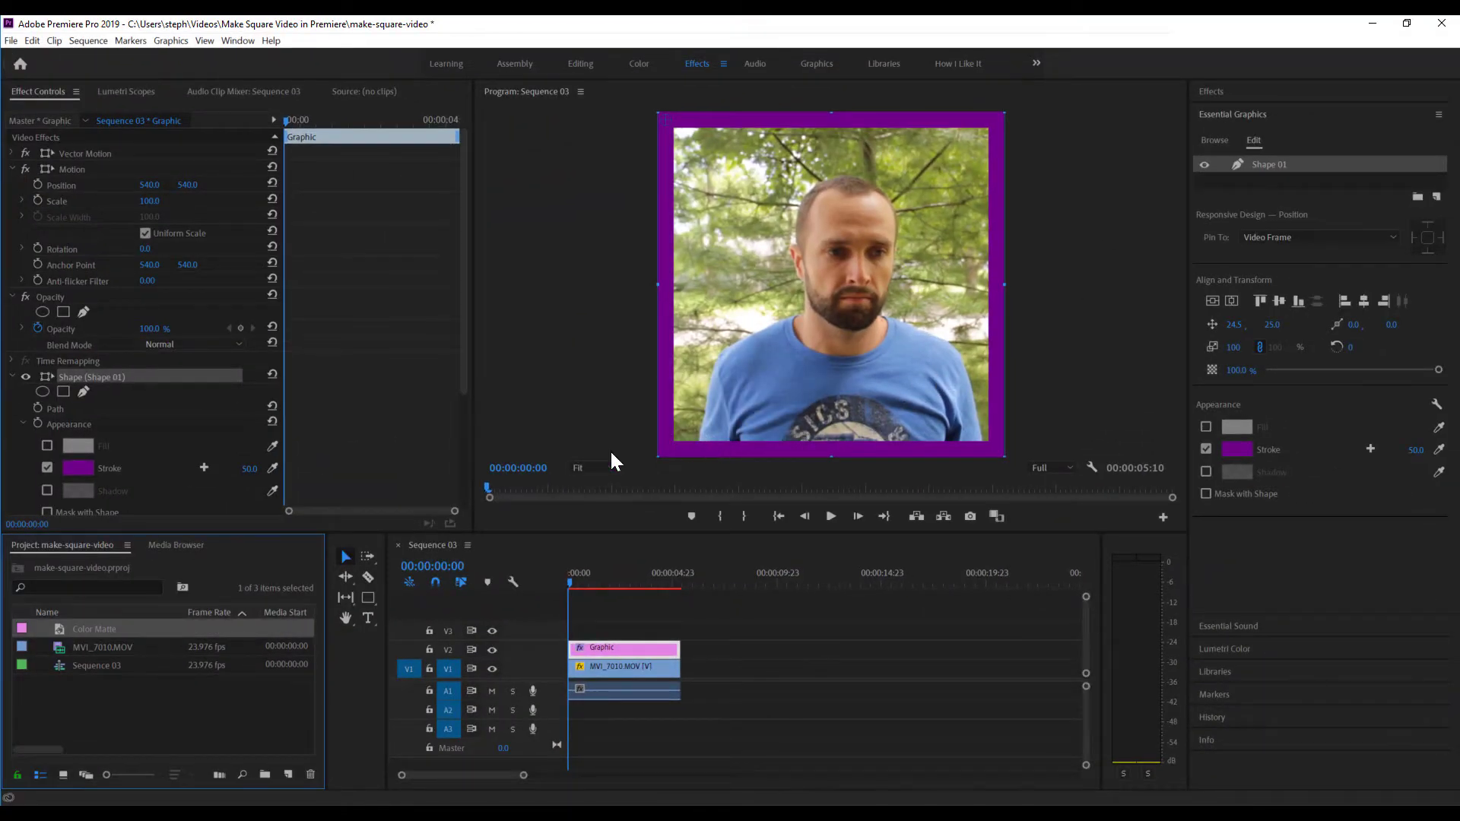
drag(70, 626, 608, 628)
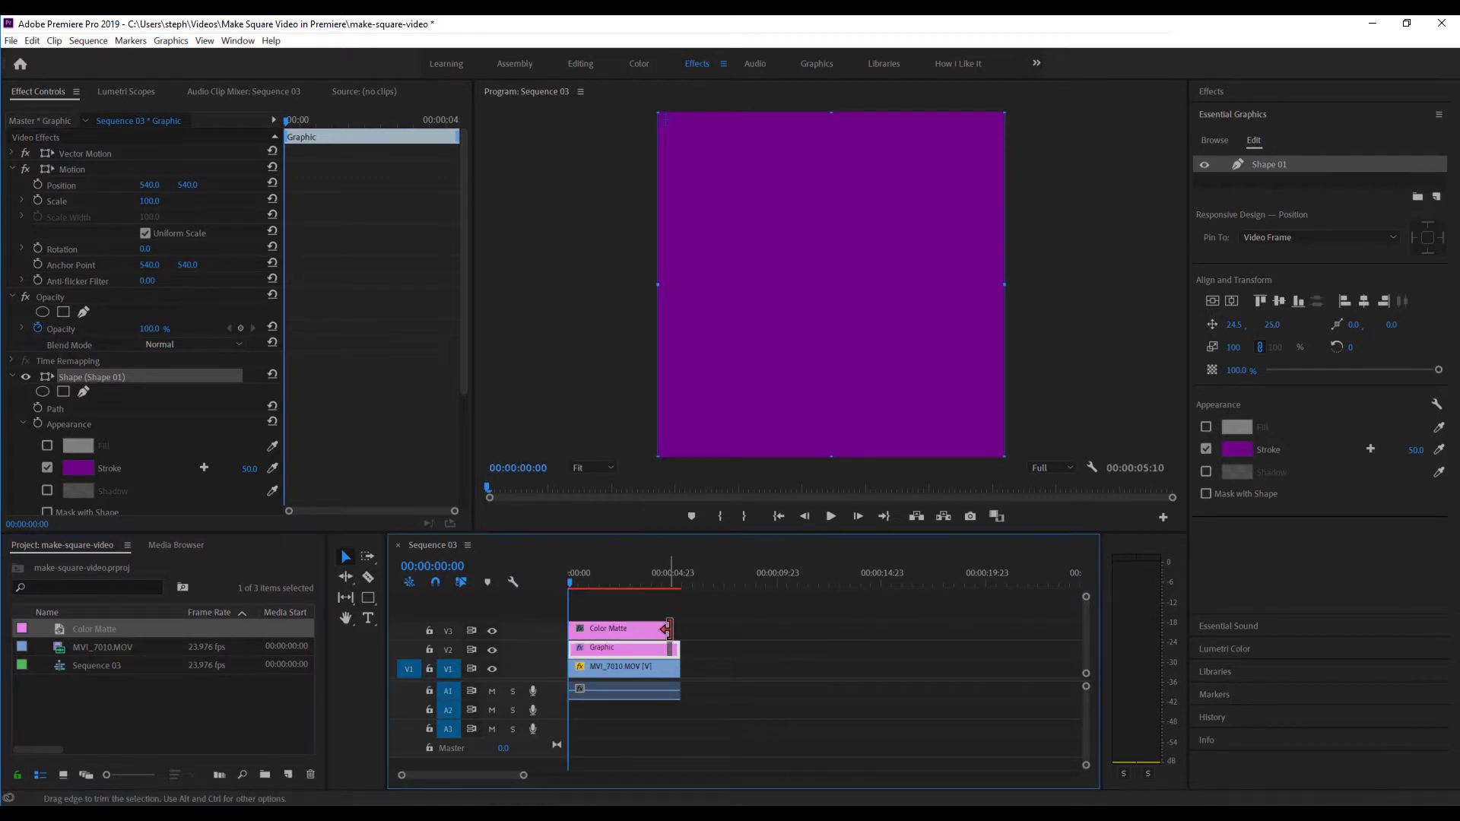
drag(667, 628, 679, 629)
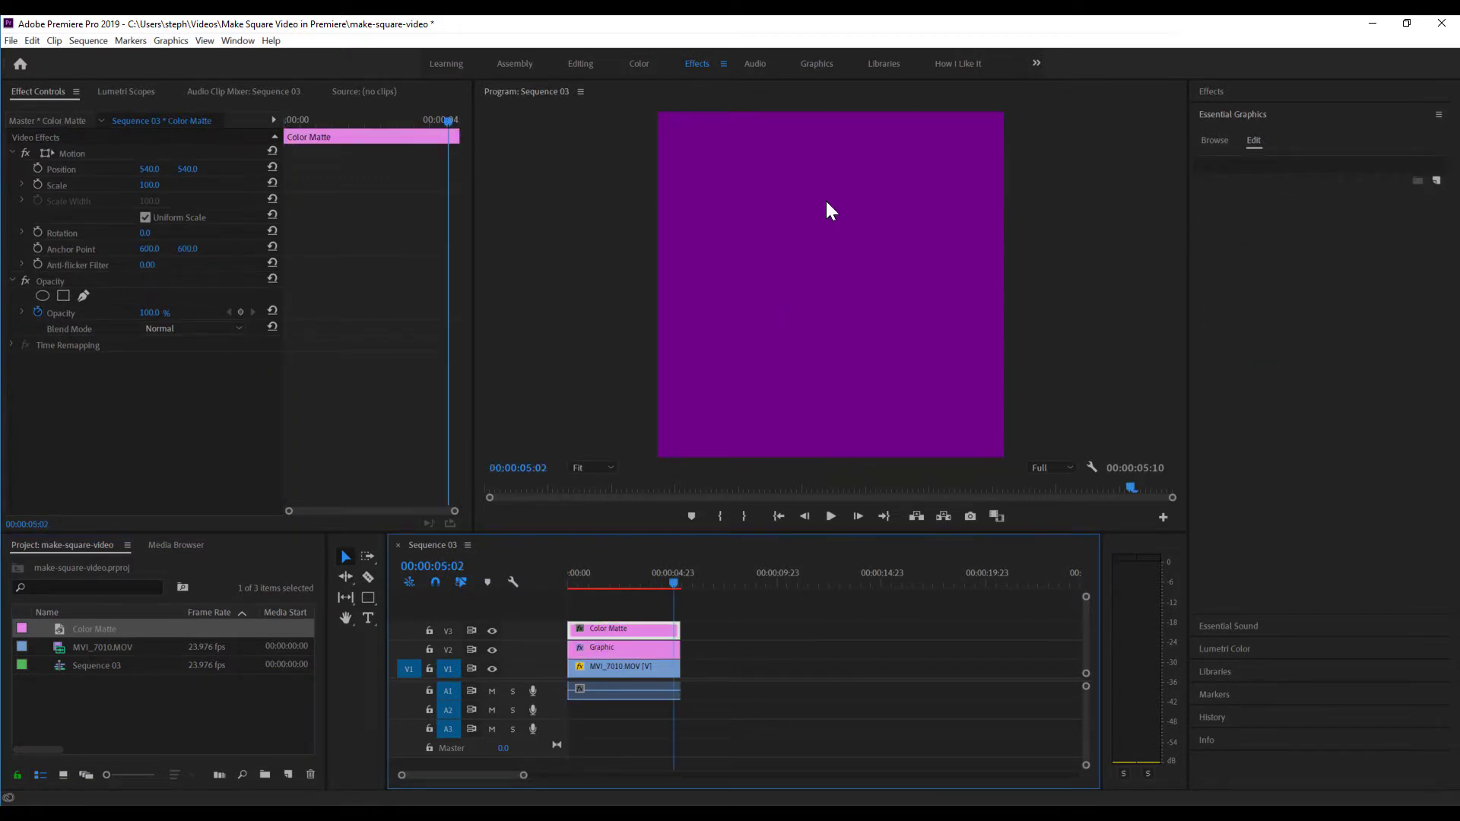
Type the two-line title 'FULL VIDEO' / 'LINK IN BIO' with centre-aligned lines.
click(368, 616)
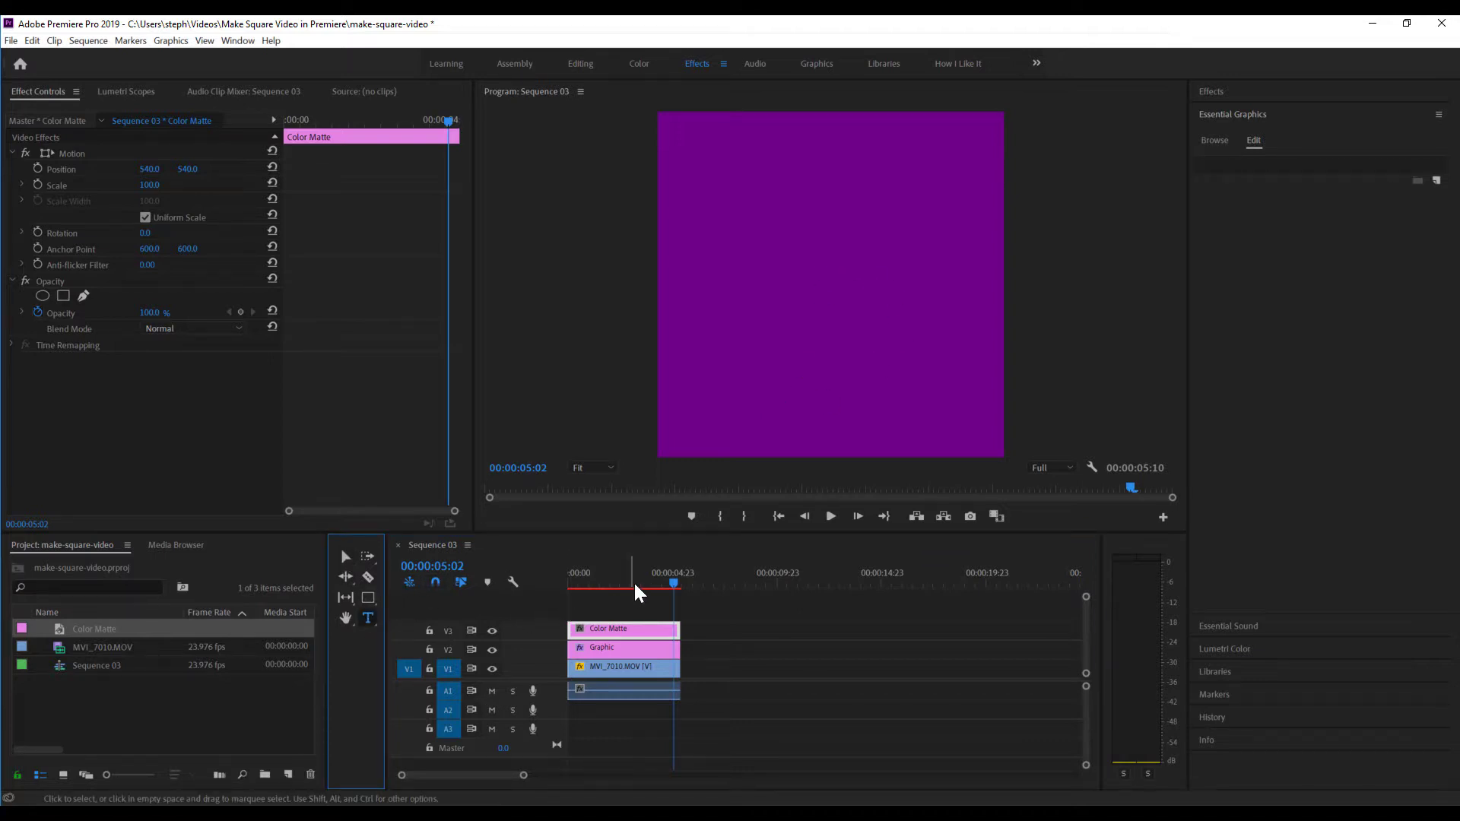
click(769, 286)
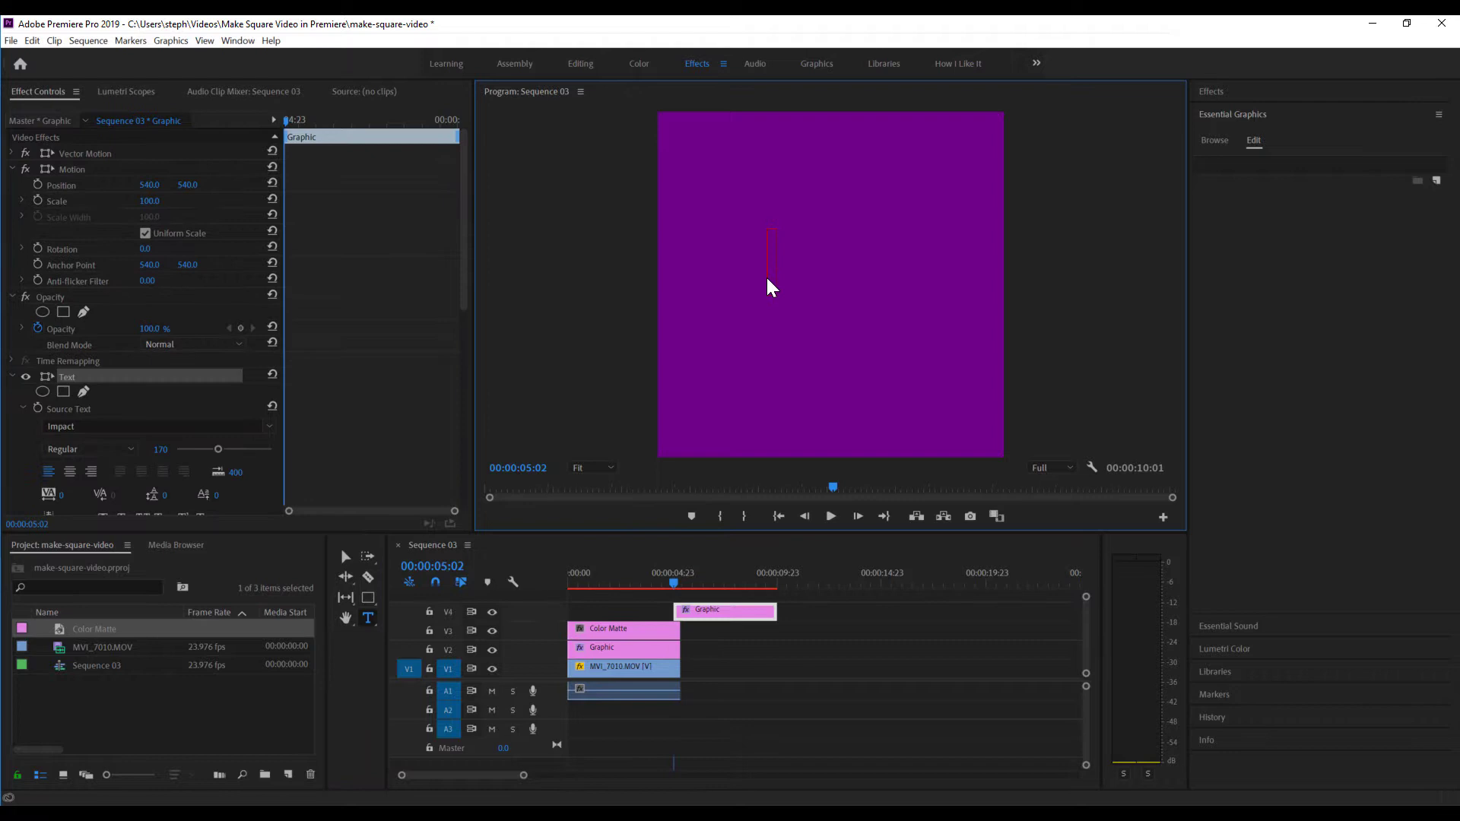
text(FULL VIDEO)
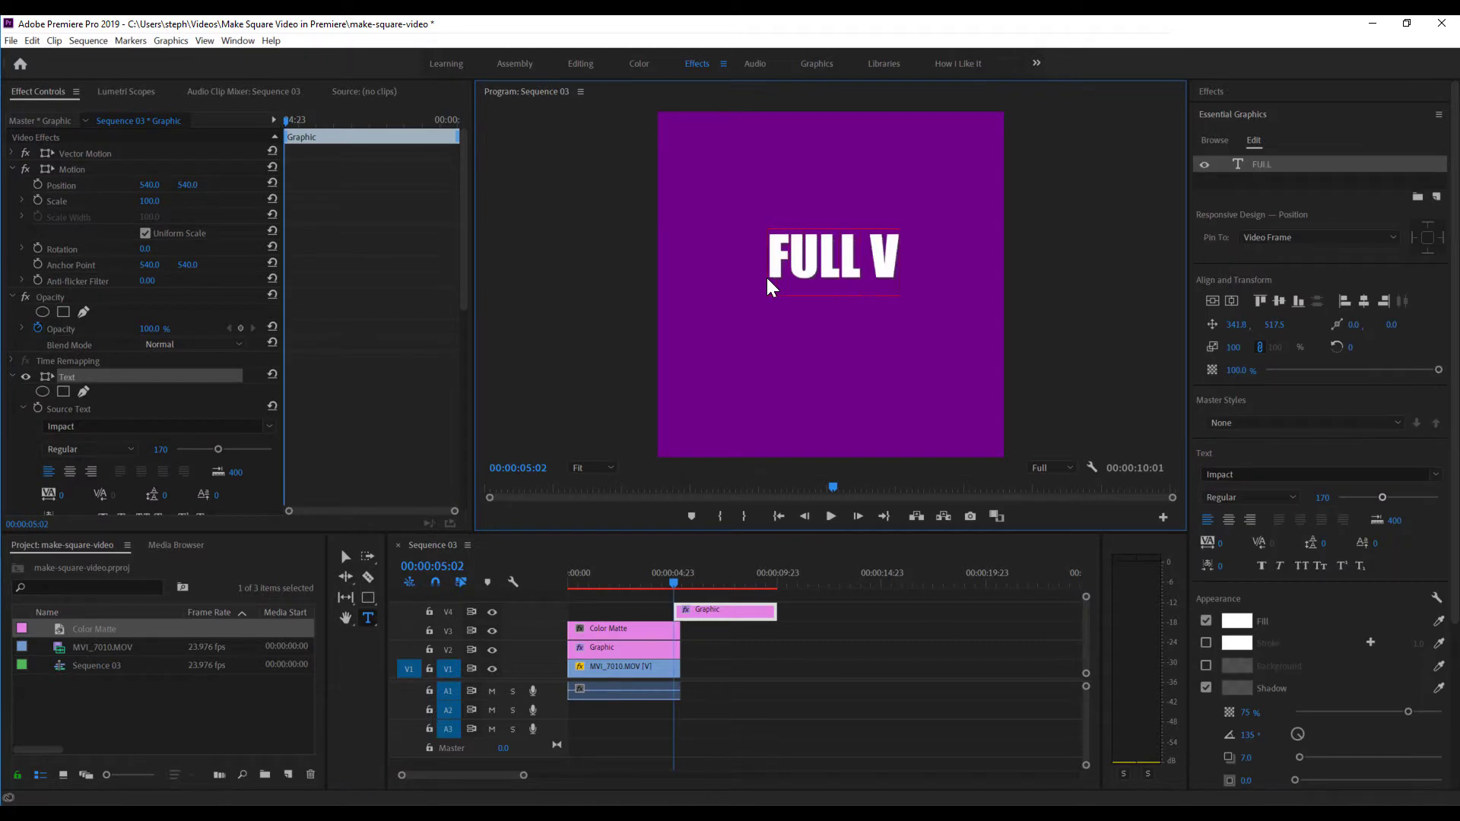
key(Return)
text(LINK IN BIO)
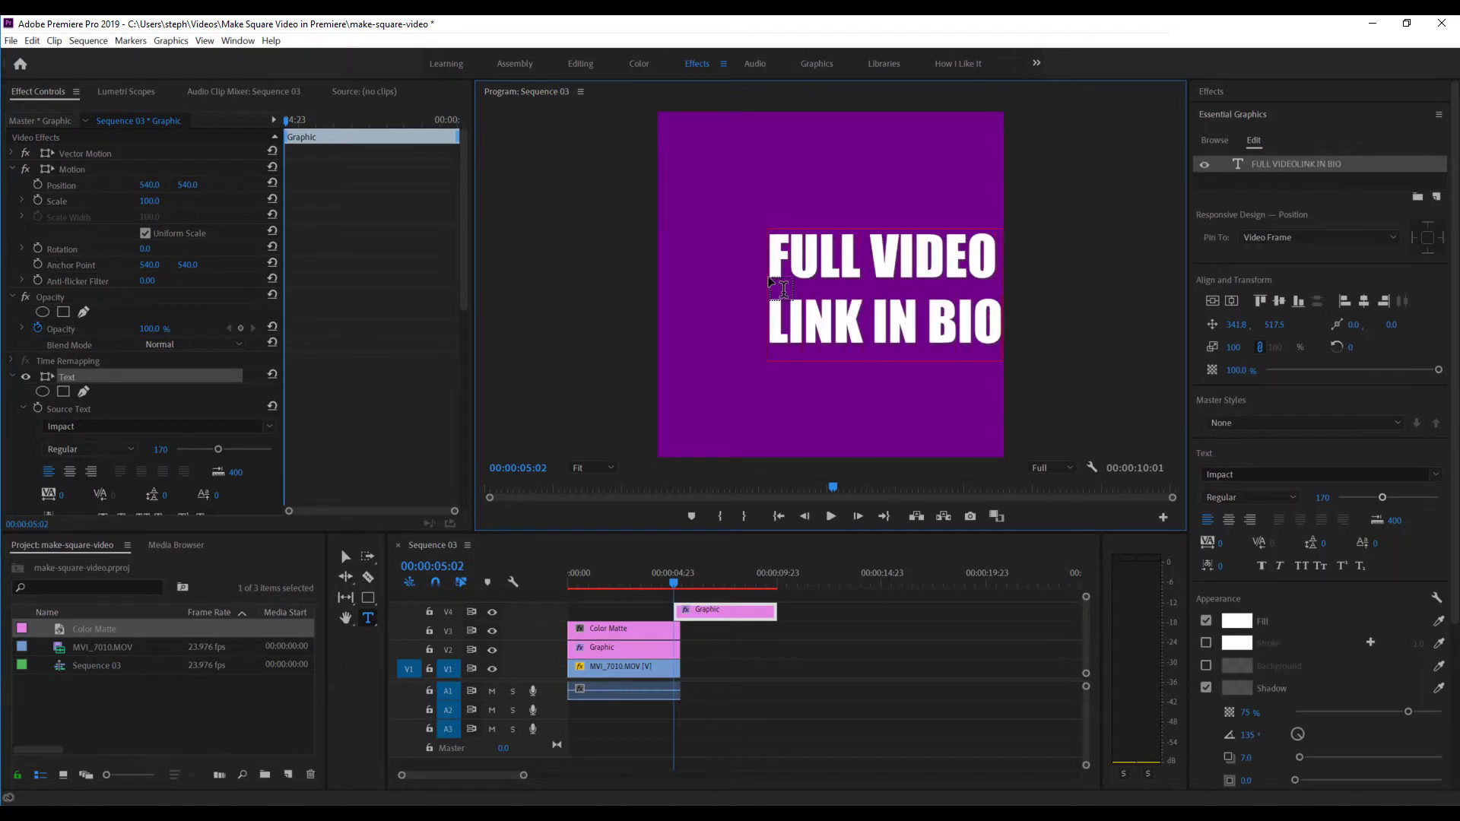
click(1229, 520)
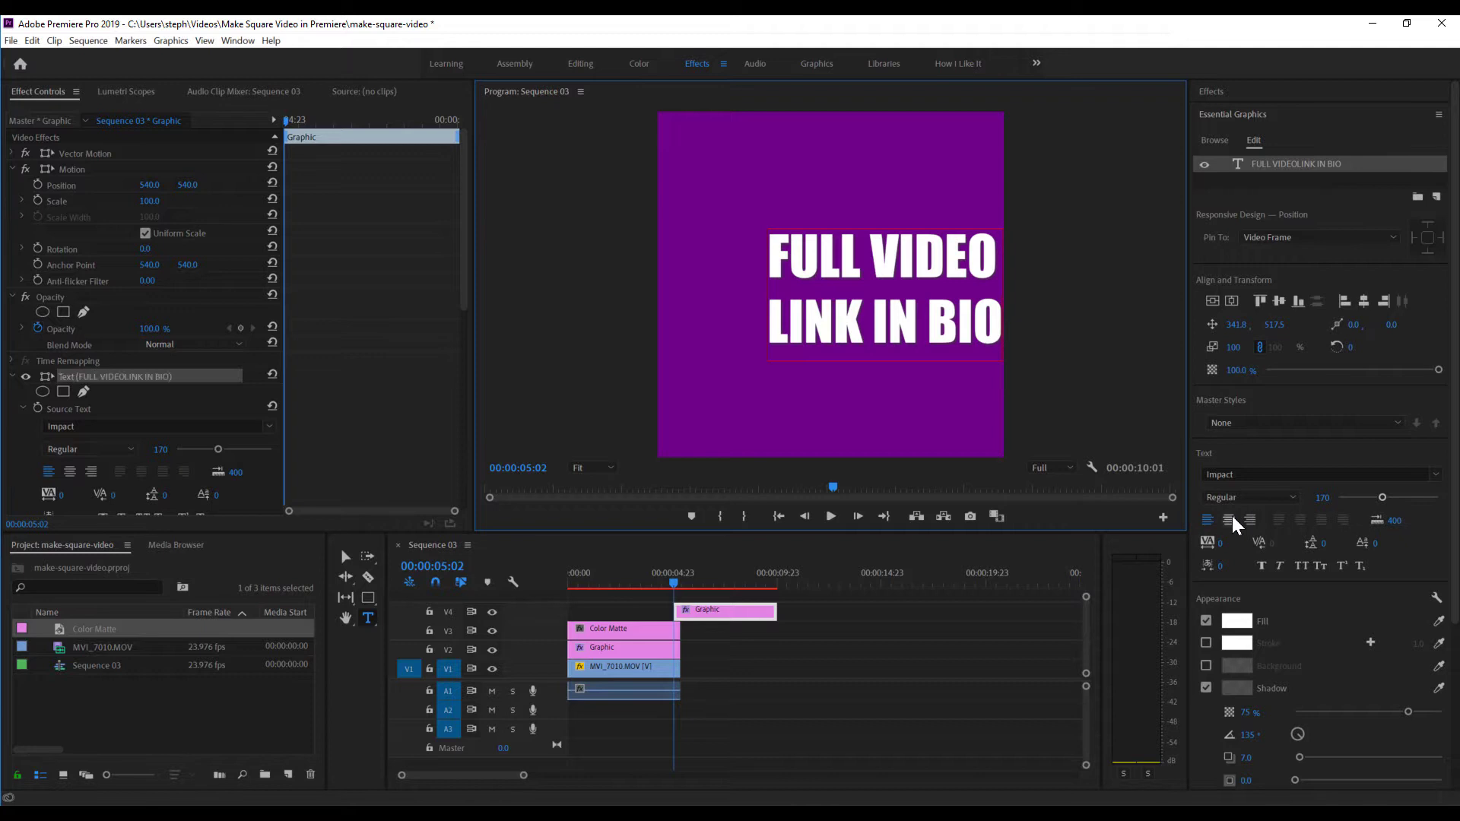
Centre the title horizontally and vertically in the frame and move its clip to the sequence start.
click(1231, 301)
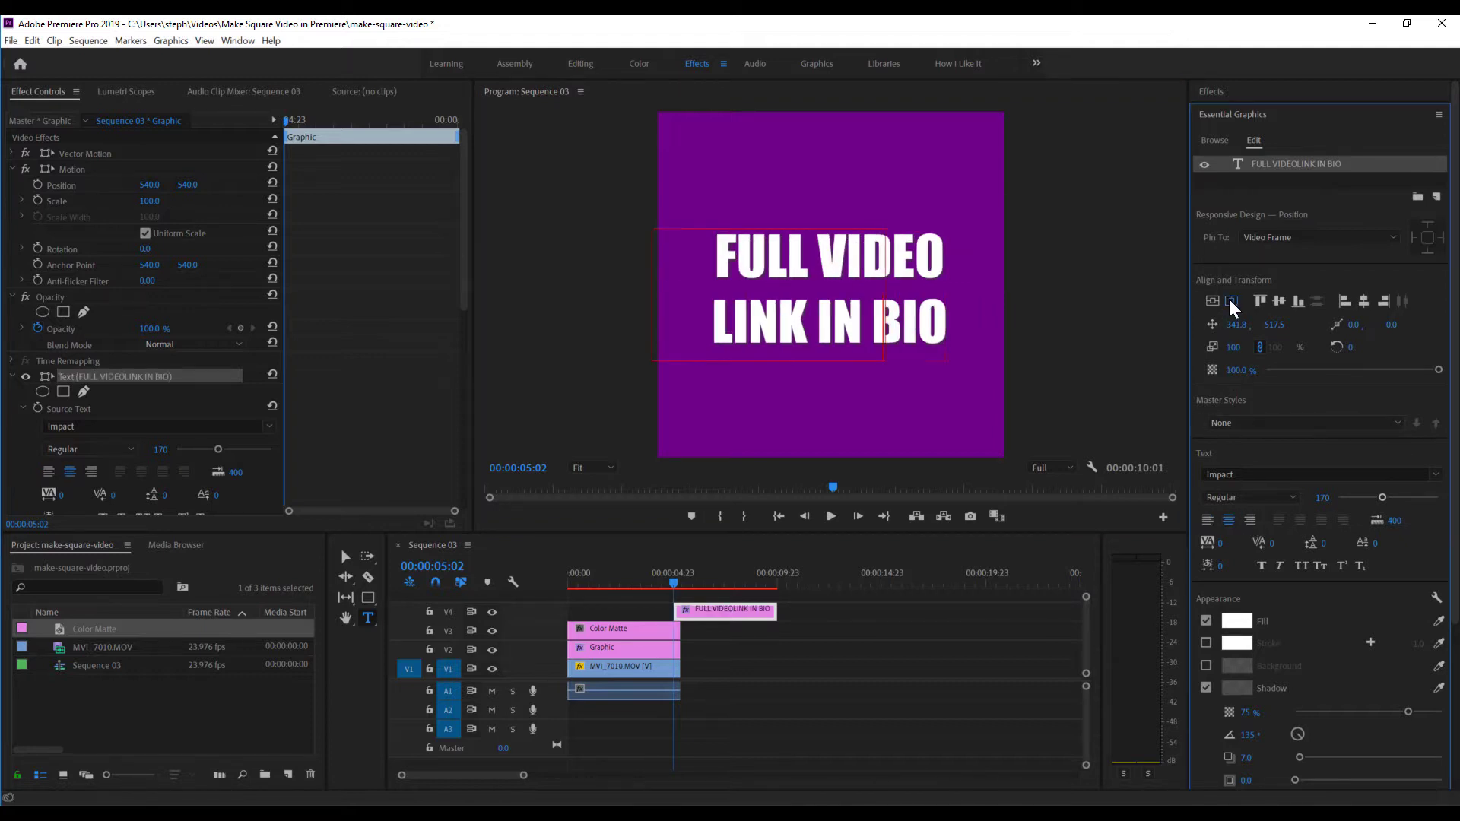
click(1214, 302)
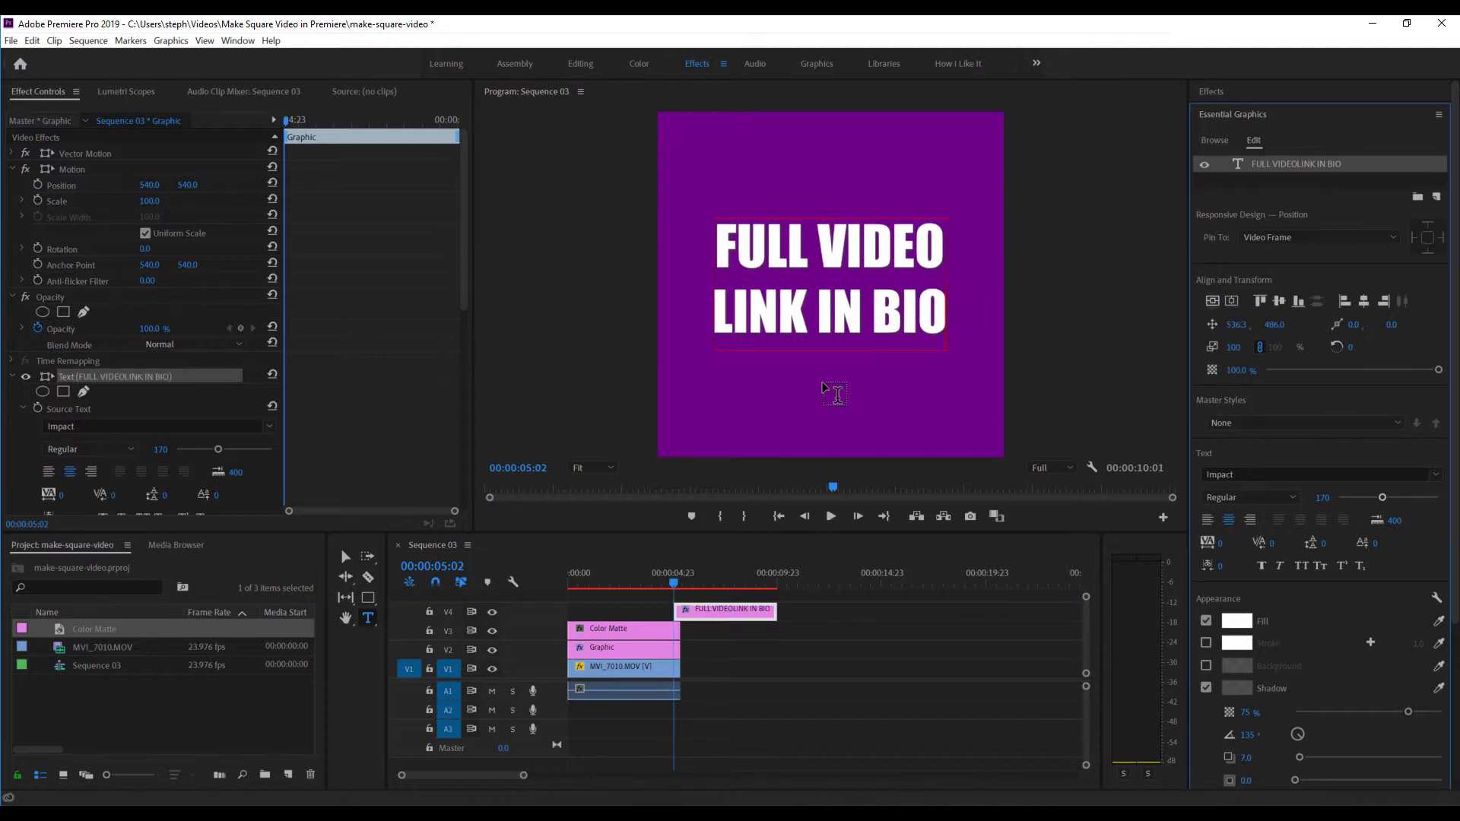
click(346, 557)
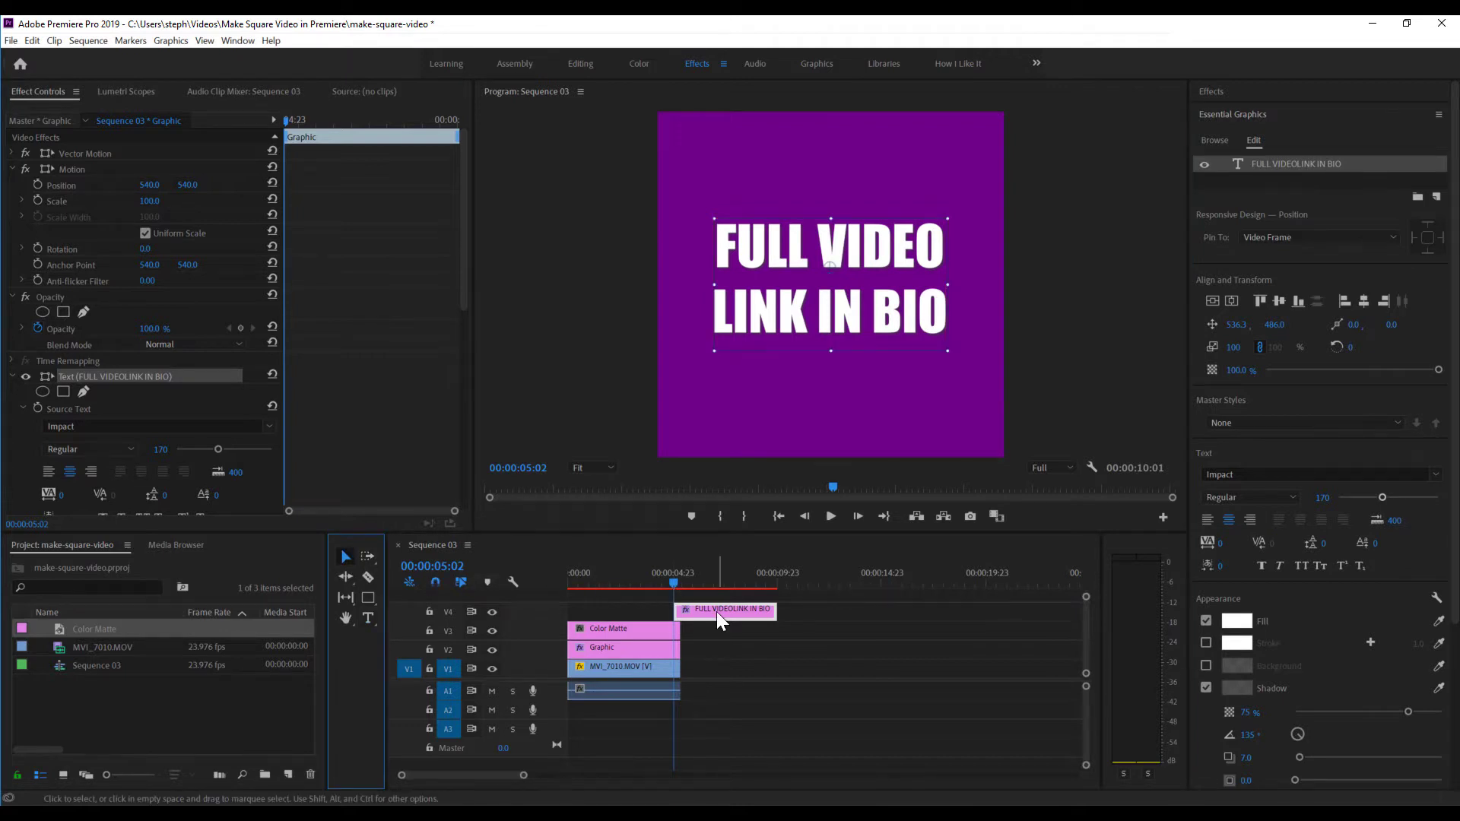
drag(717, 611, 679, 610)
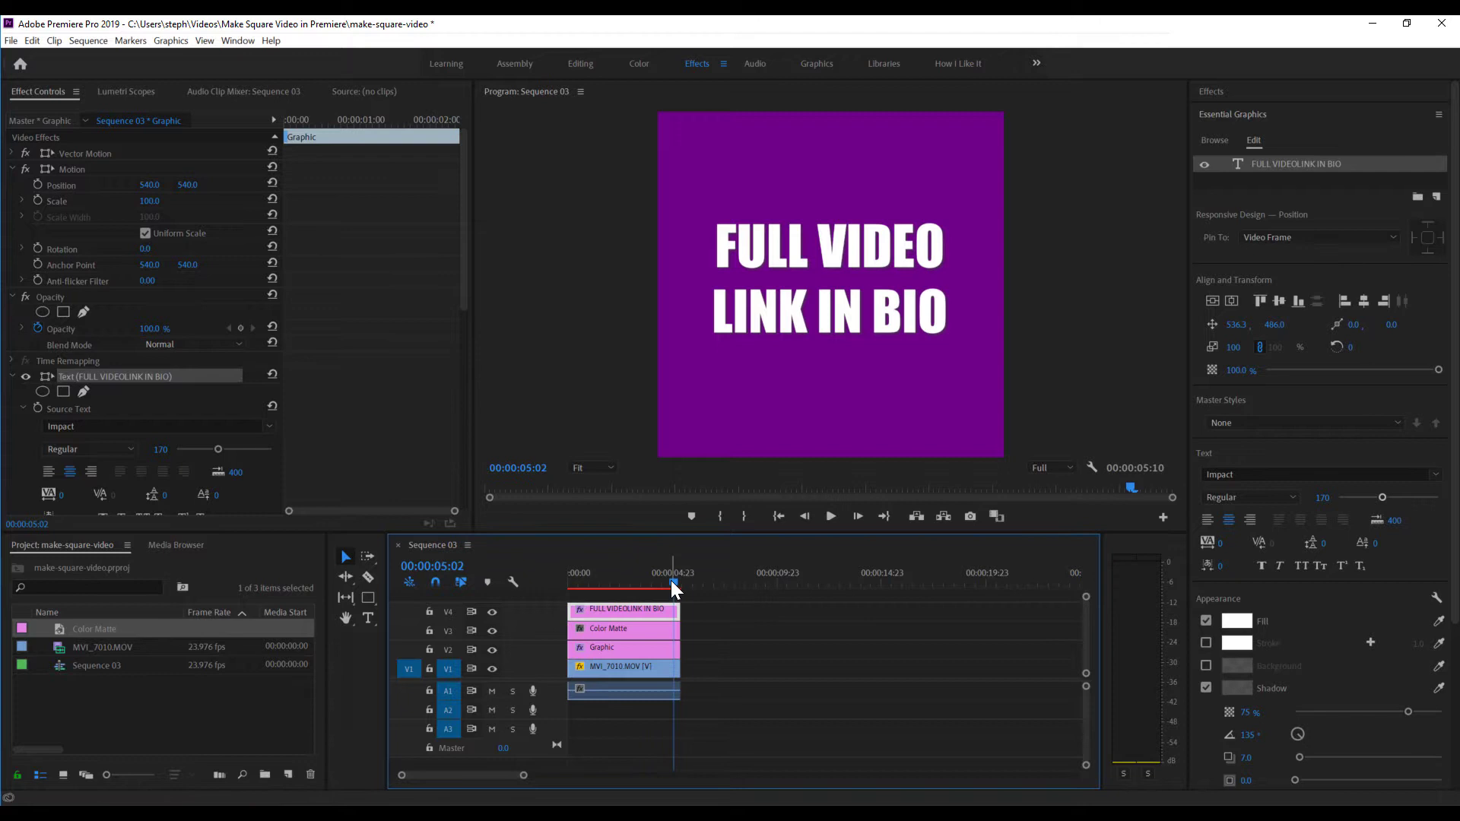
Nest the title and Color Matte clips into Nested Sequence 01 under the default name.
click(670, 583)
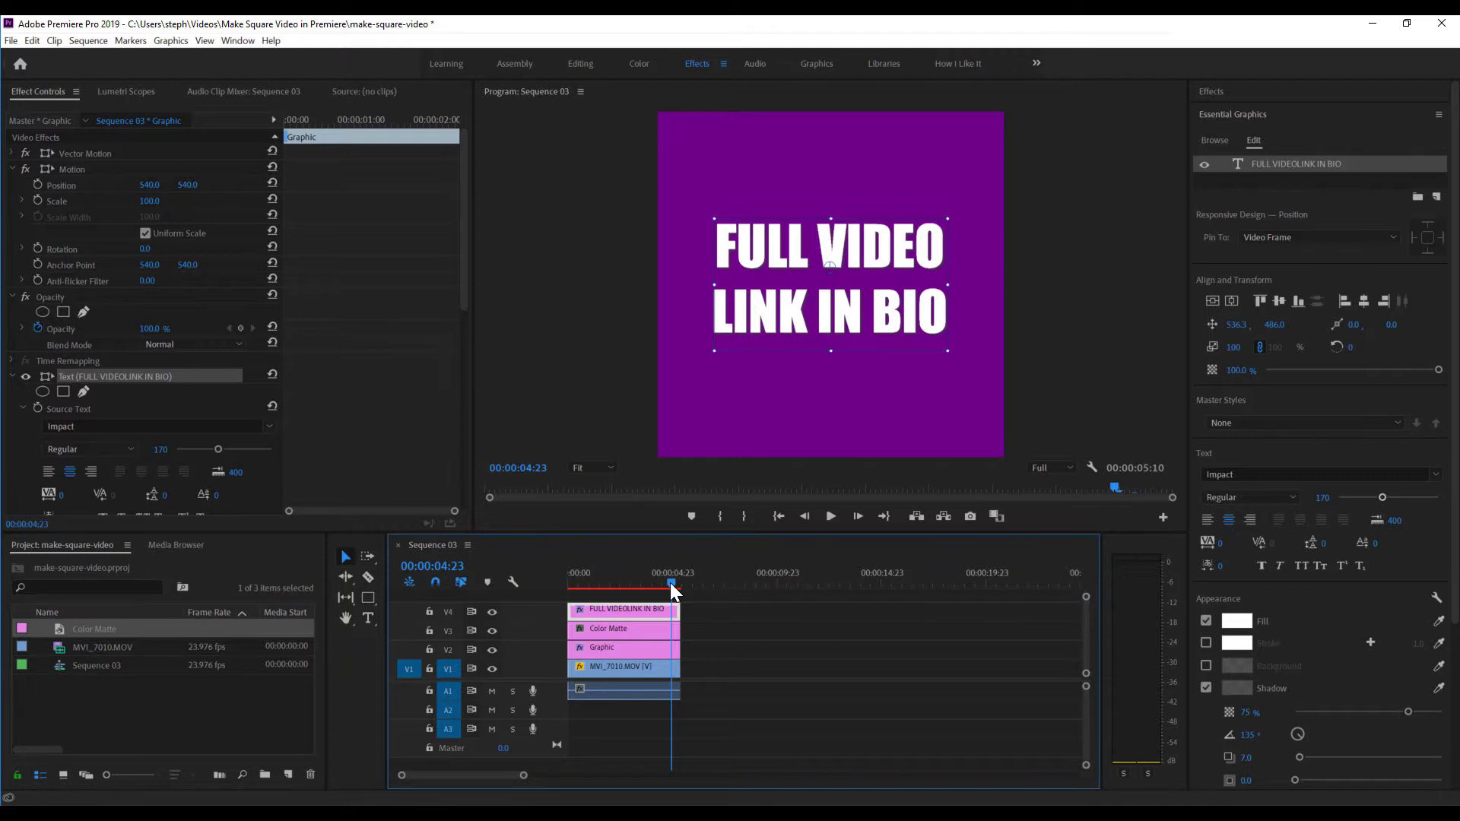
click(710, 619)
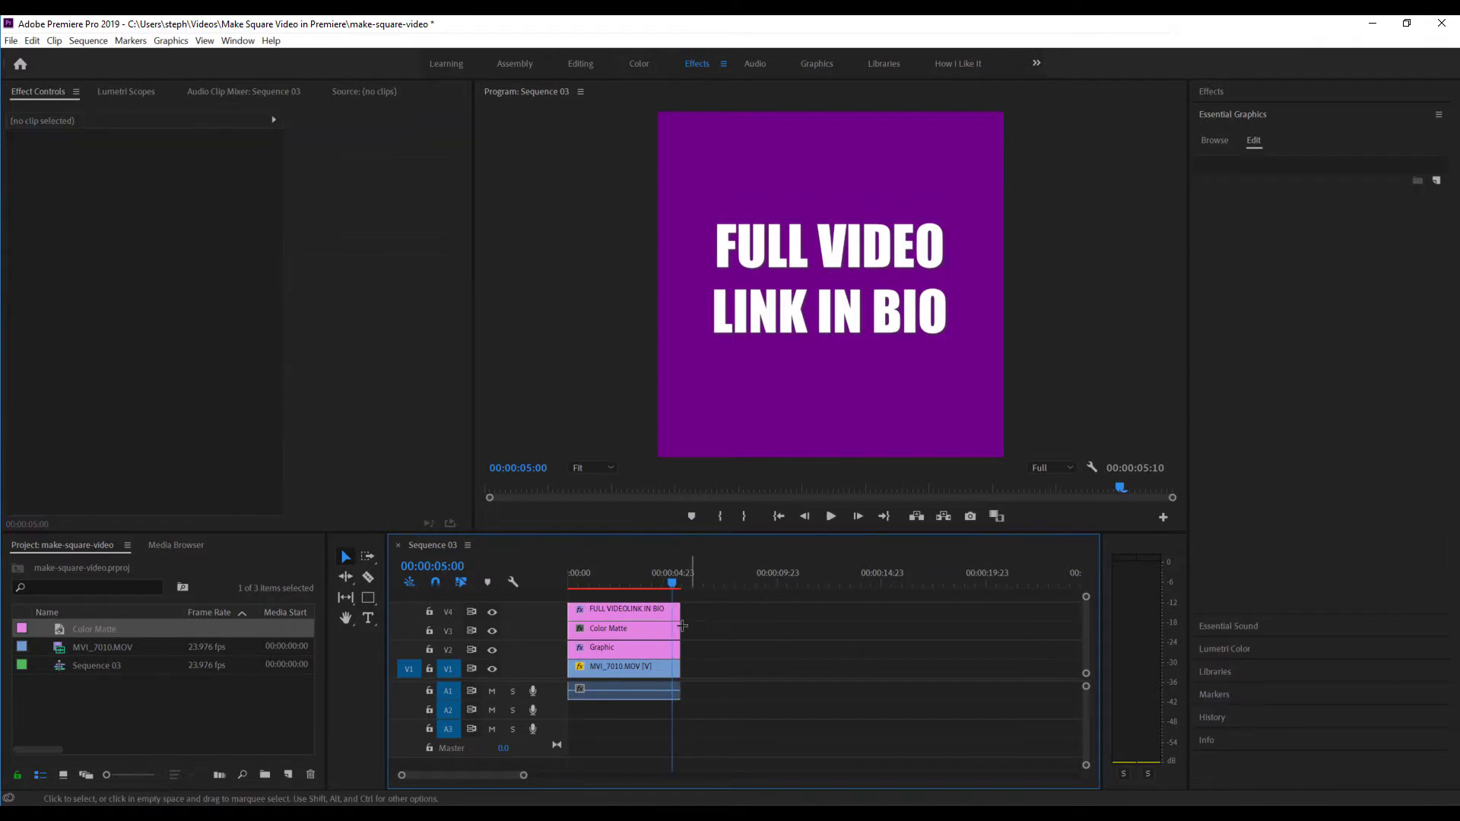
drag(715, 628, 660, 615)
right_click(660, 614)
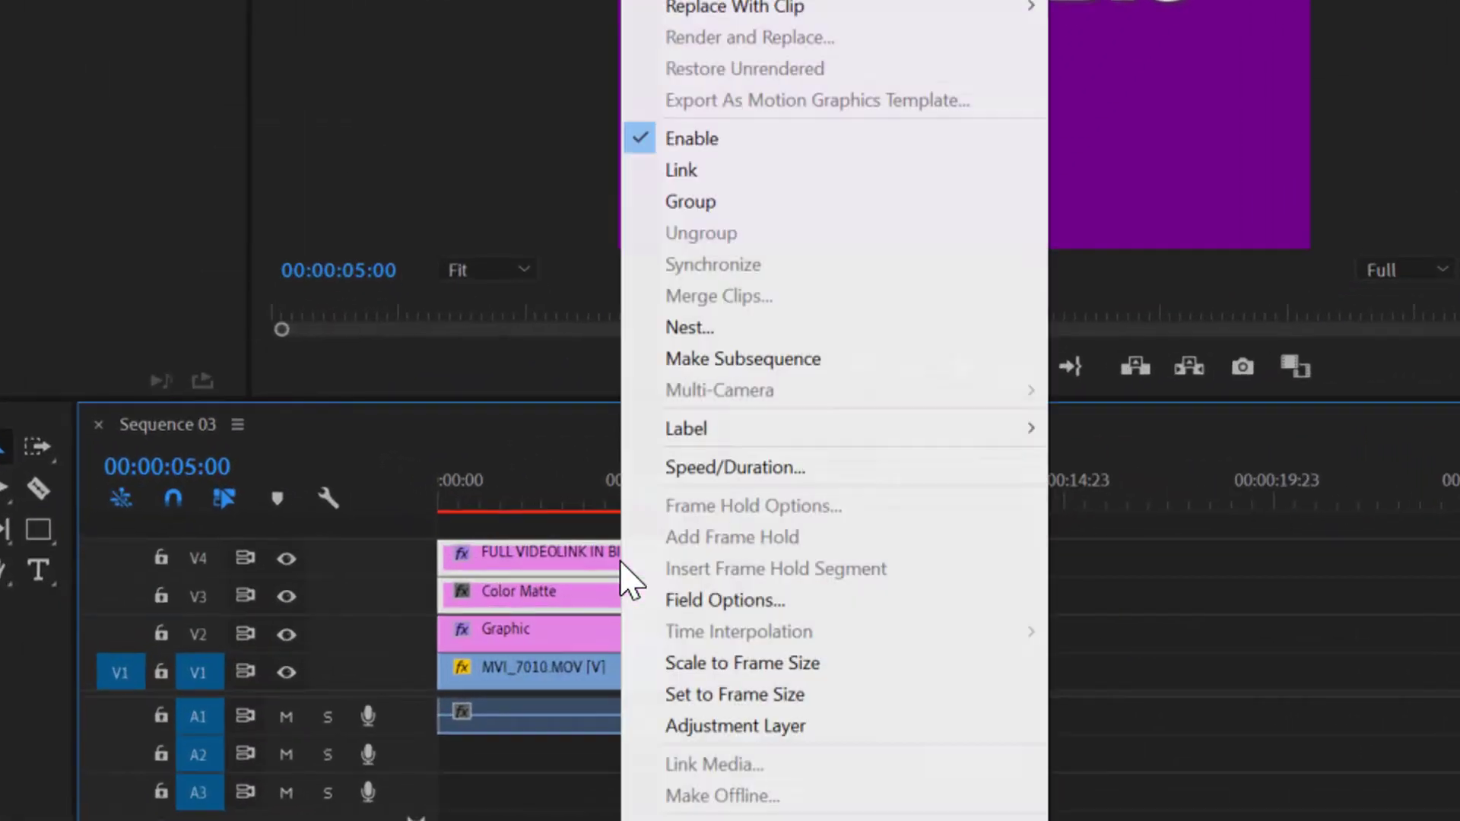
click(689, 329)
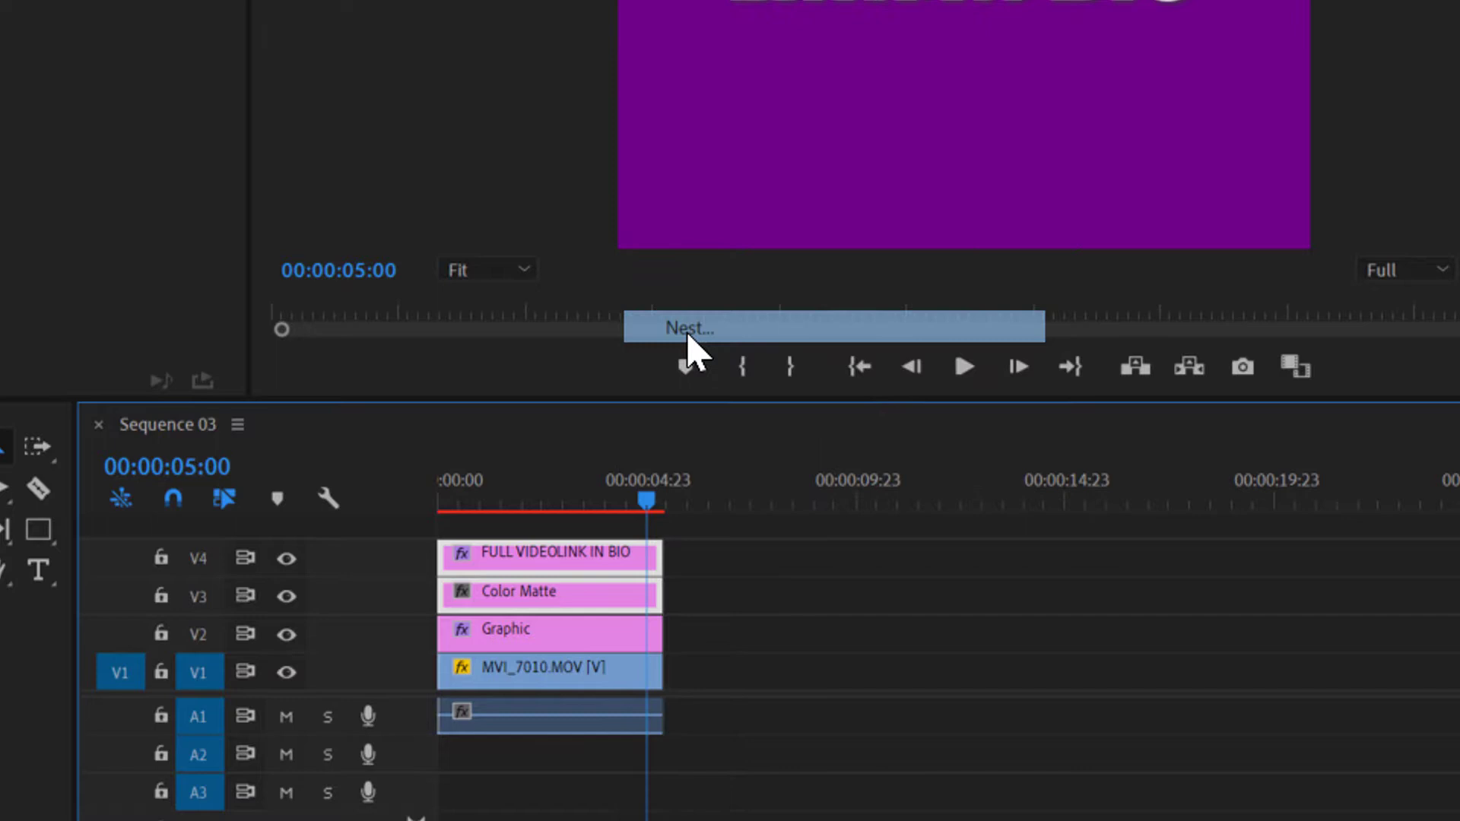
click(694, 202)
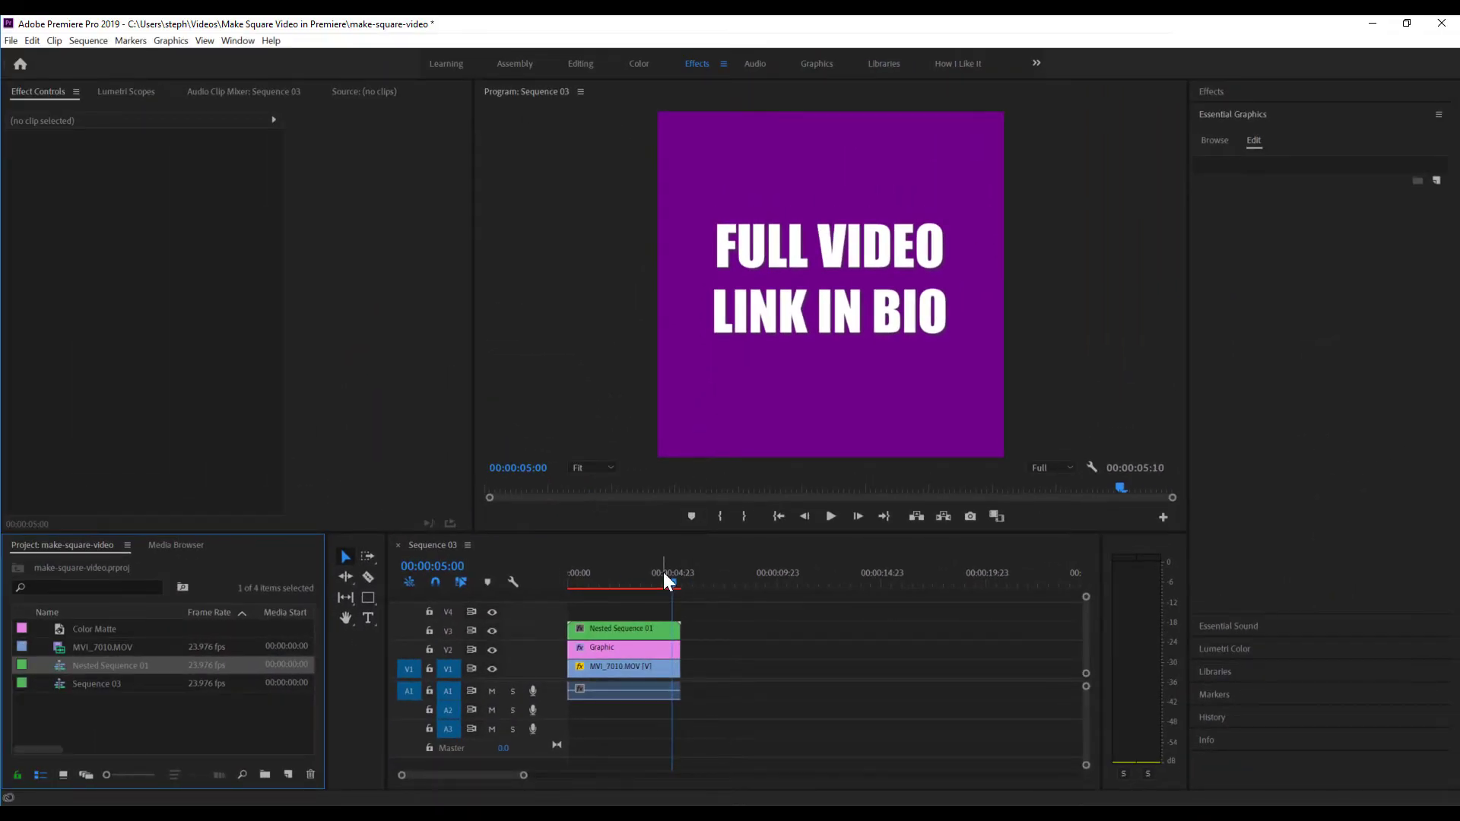
Select the nested clip, hide track V3's output, and set the playhead to 00:00:04:08.
click(663, 630)
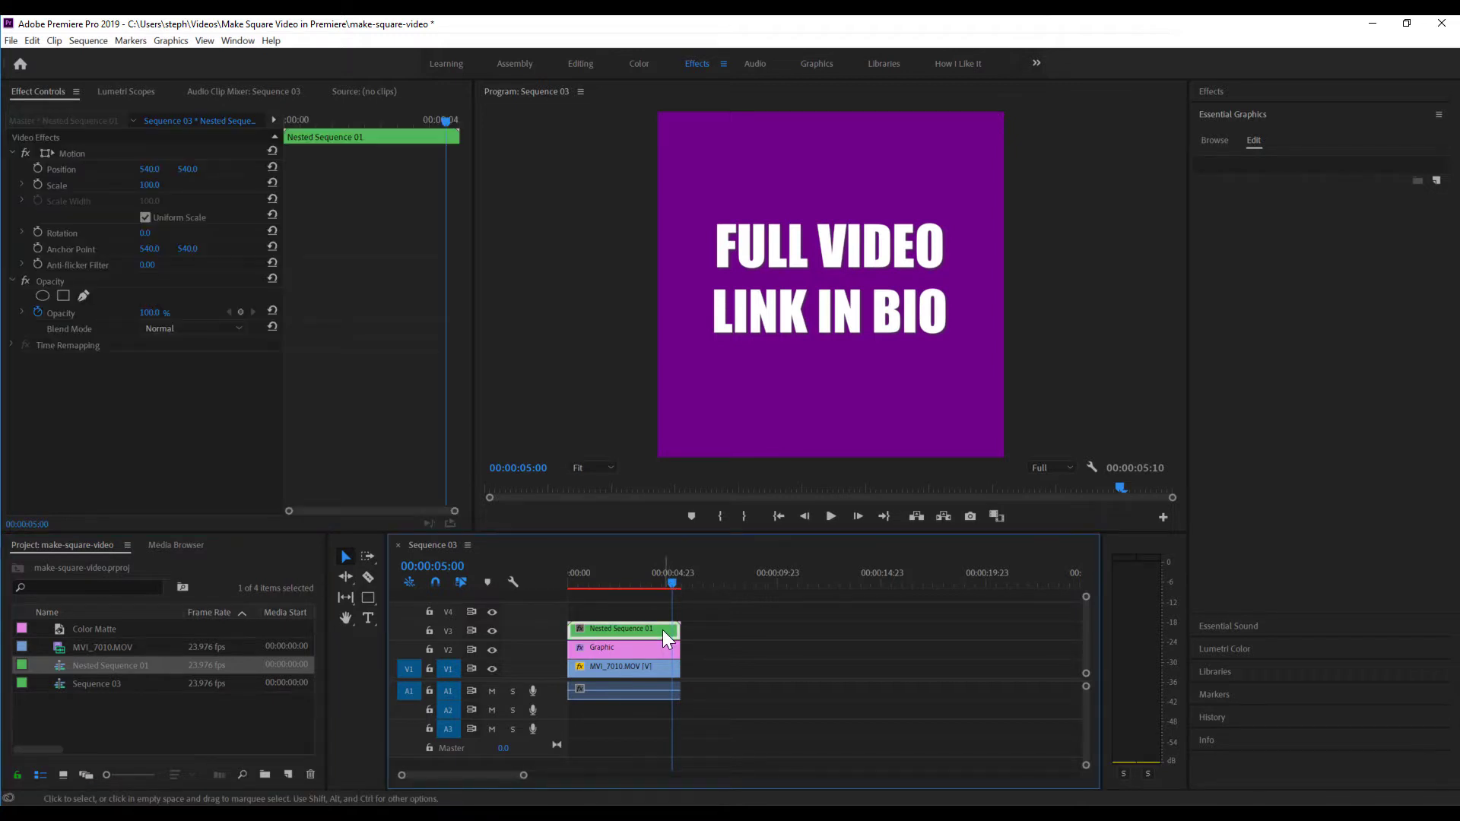
click(492, 631)
click(657, 583)
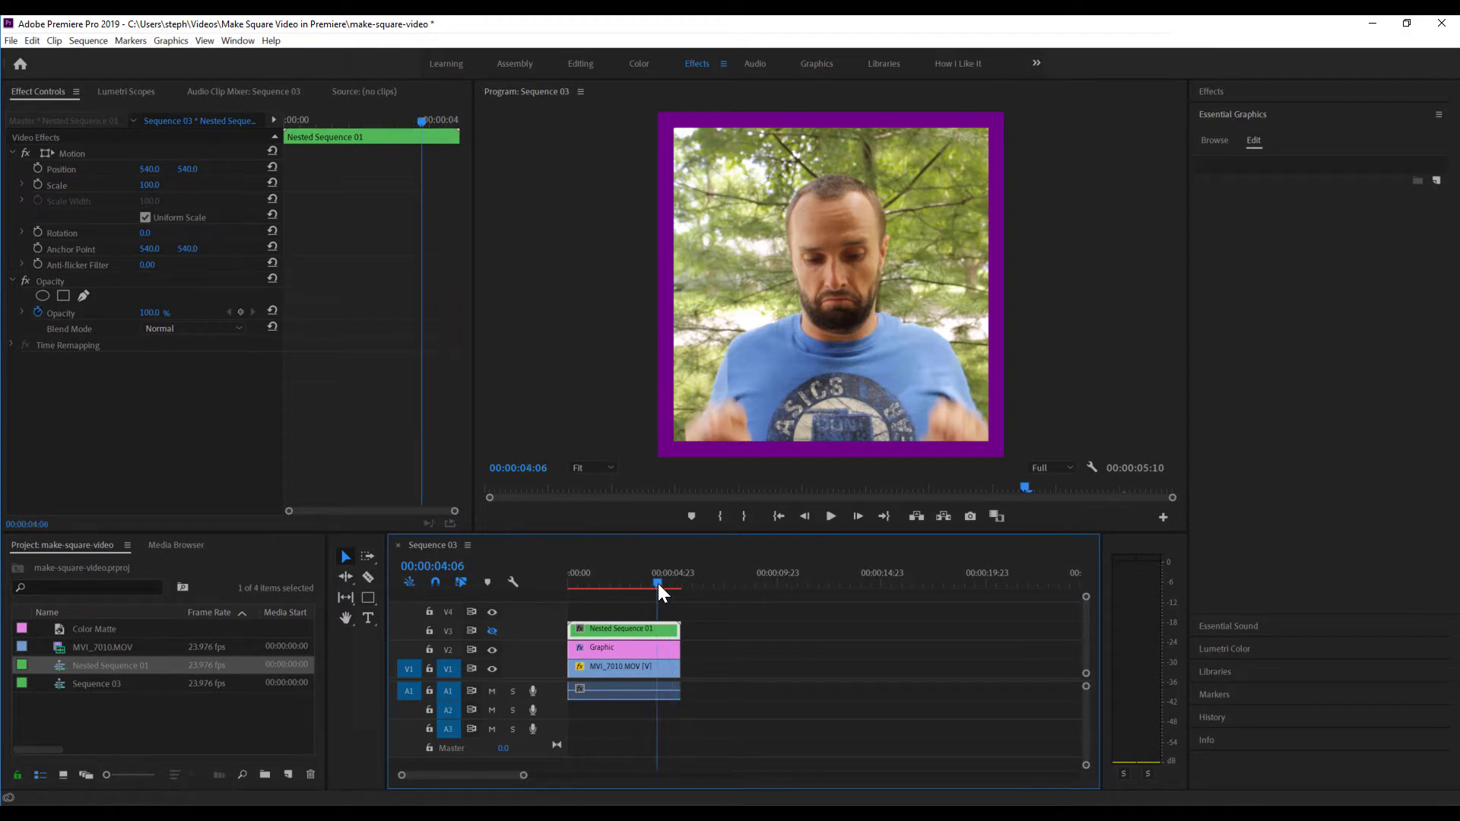
drag(658, 583, 674, 585)
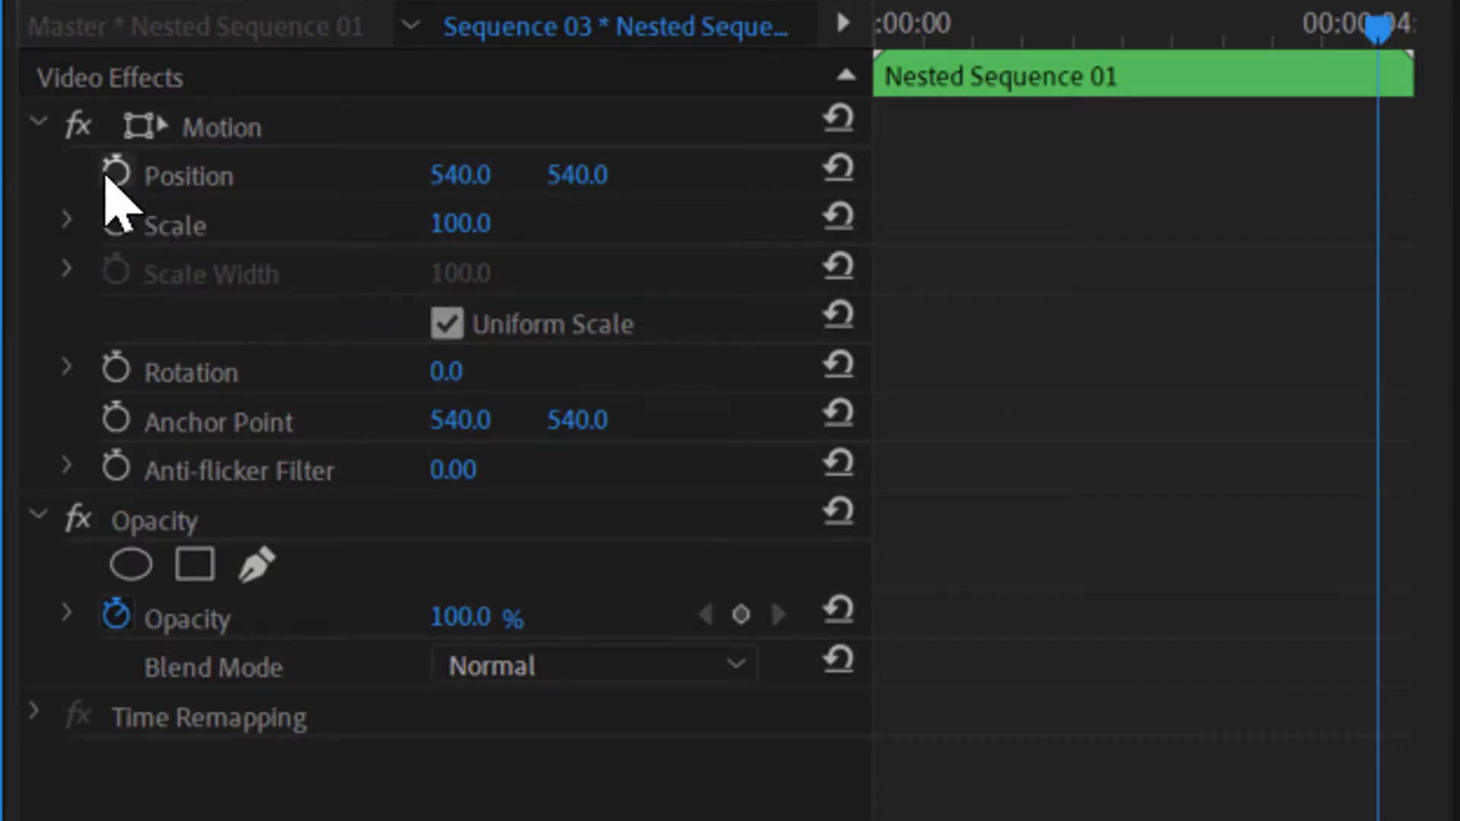
Add two Position keyframes at 540, 540 around 00:00:04:08 and 00:00:04:09.
click(116, 173)
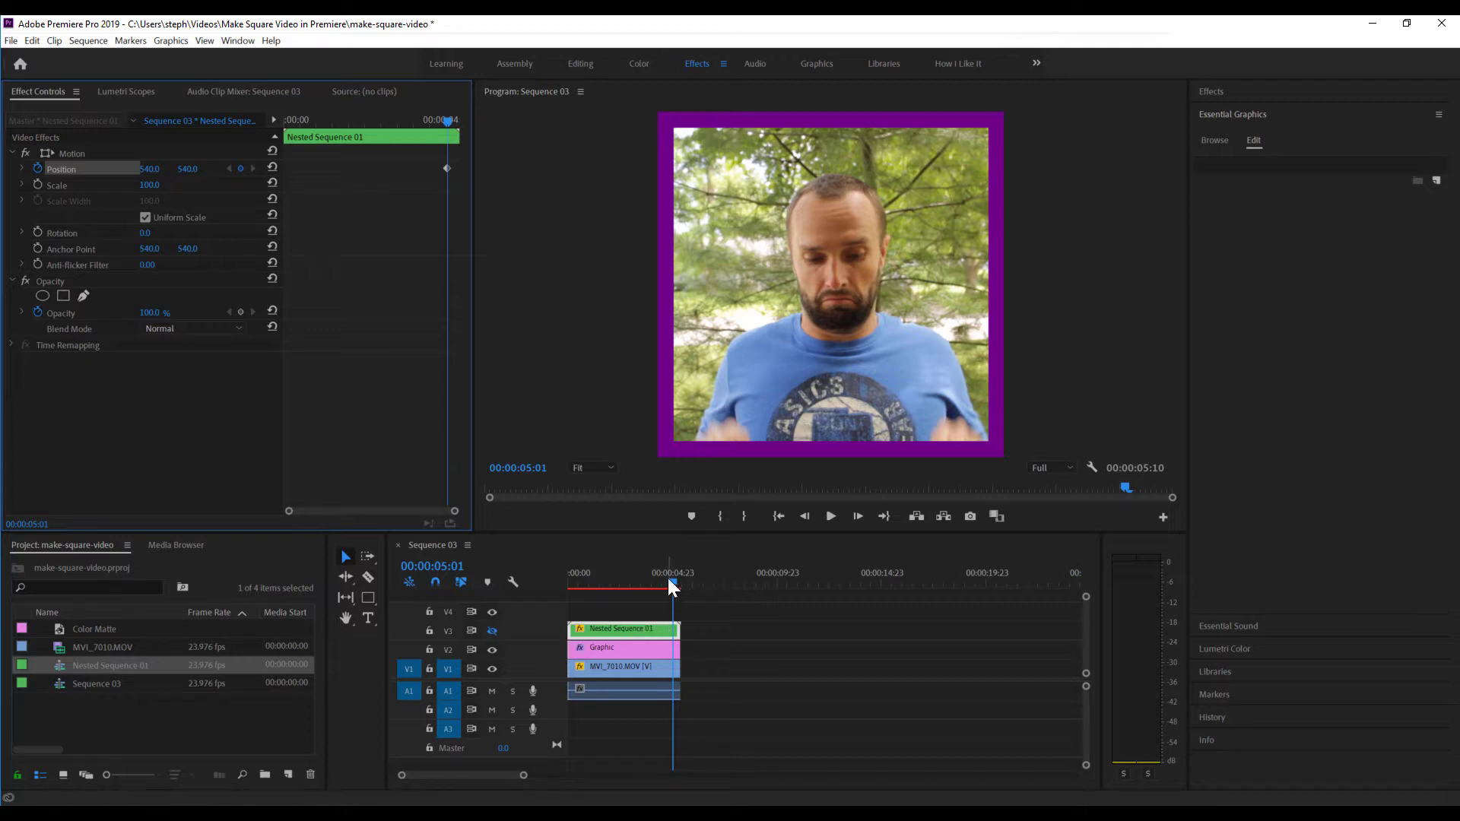
drag(669, 579, 654, 581)
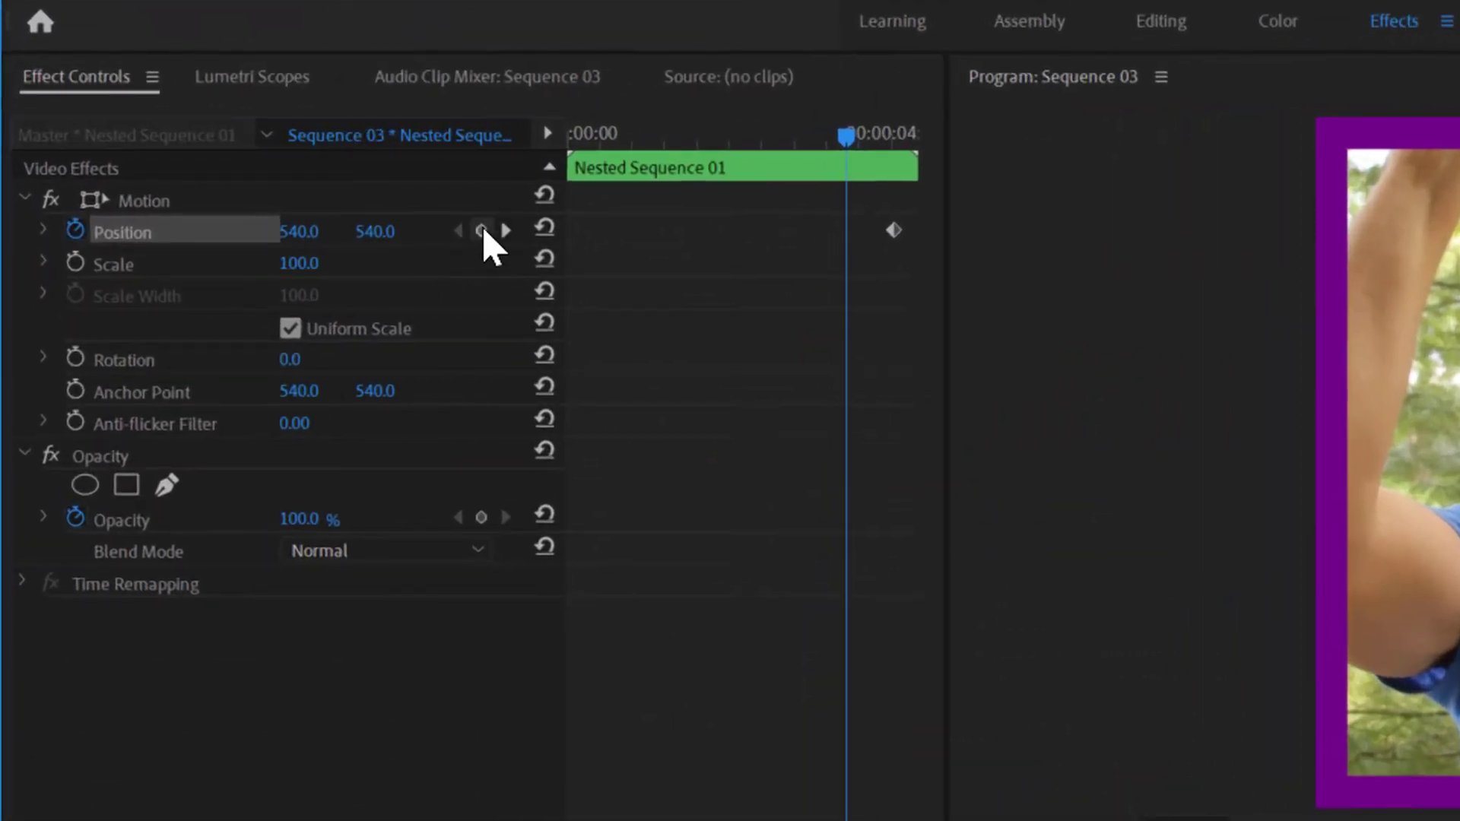
click(481, 231)
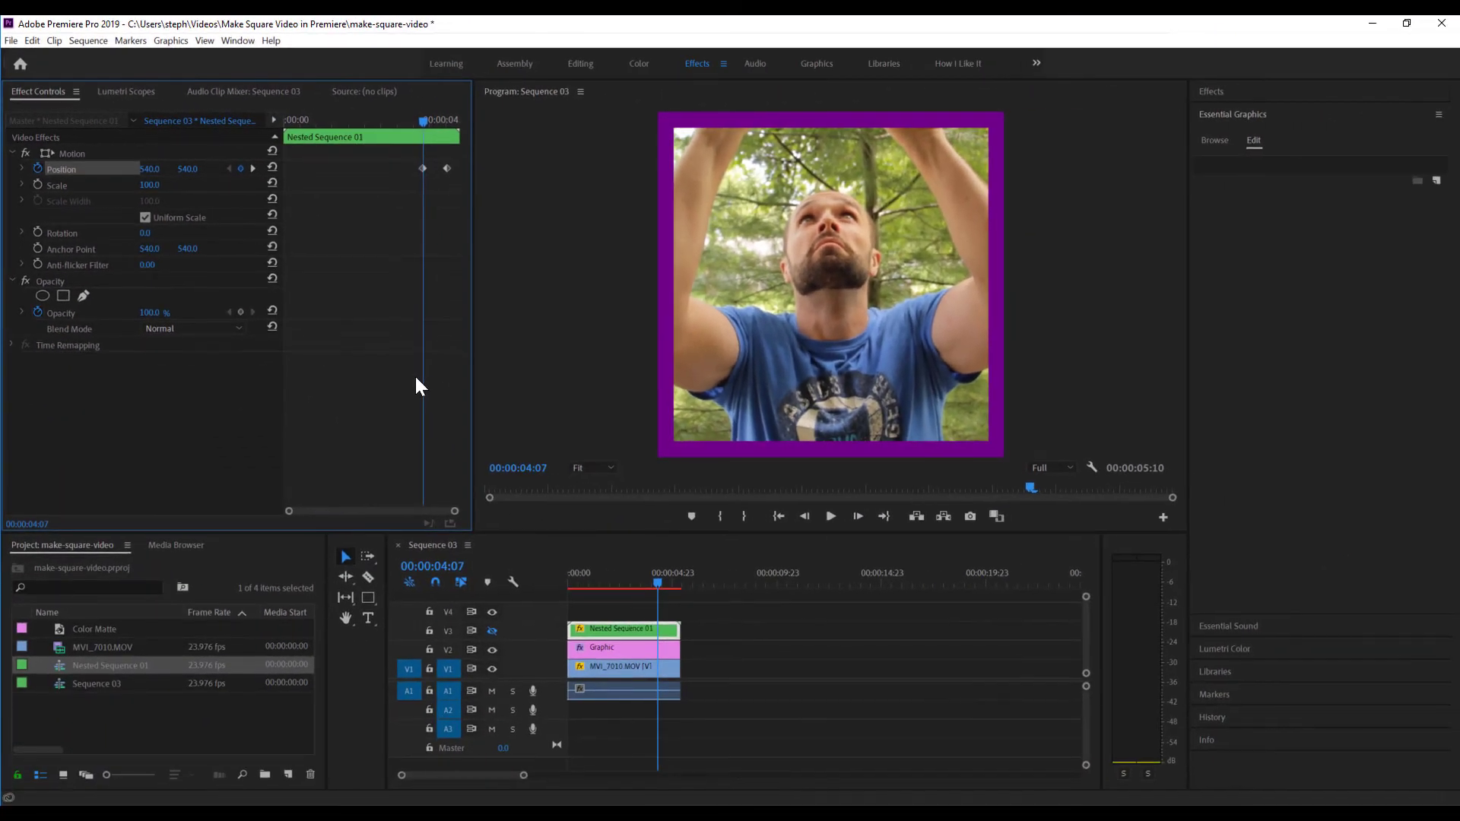
Re-enable V3, lower the second keyframe's Position Y so the plate exits upward, and replay from the start.
click(493, 631)
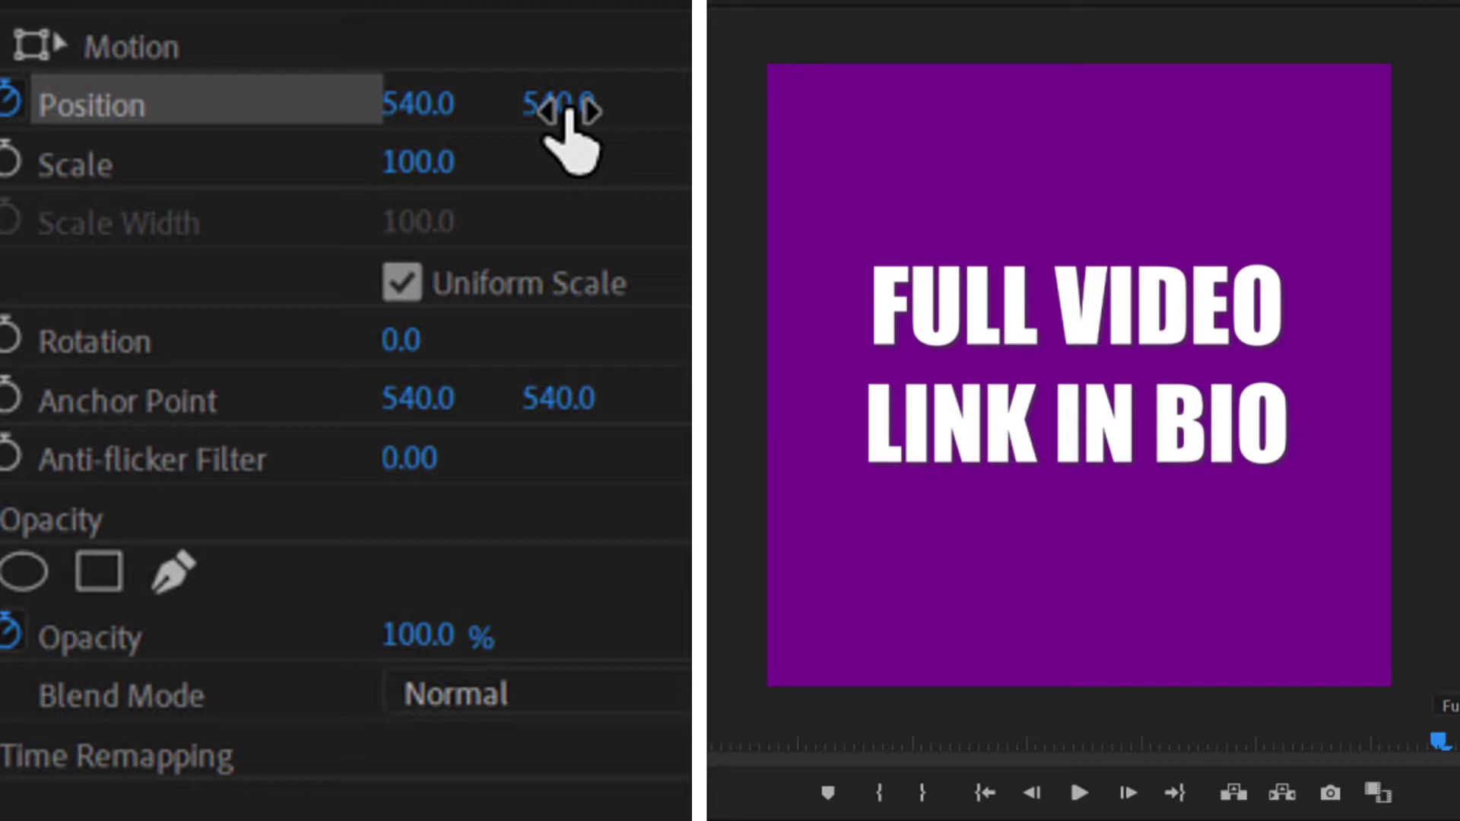
drag(569, 112, 47, 112)
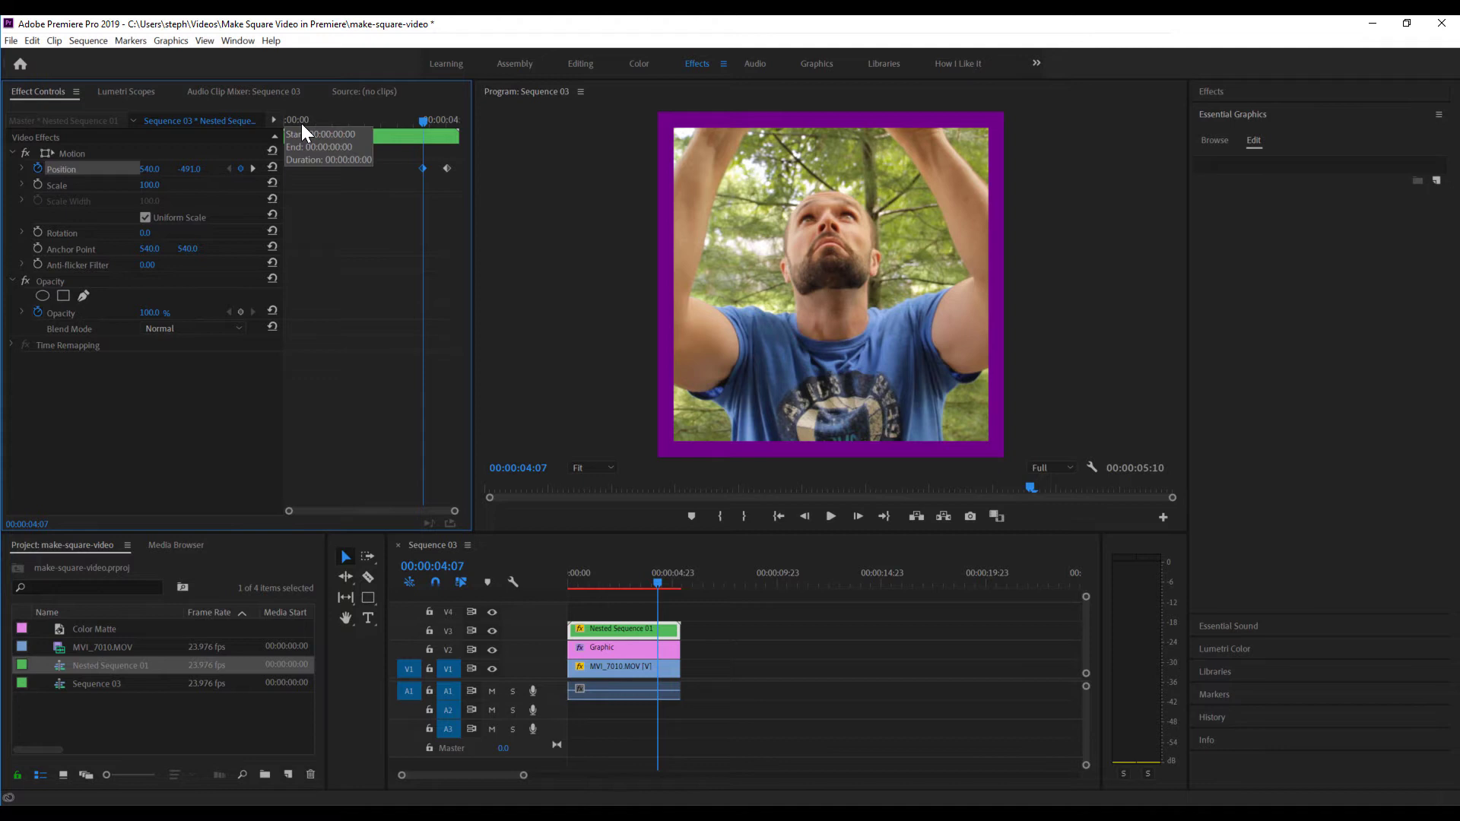
key(Home)
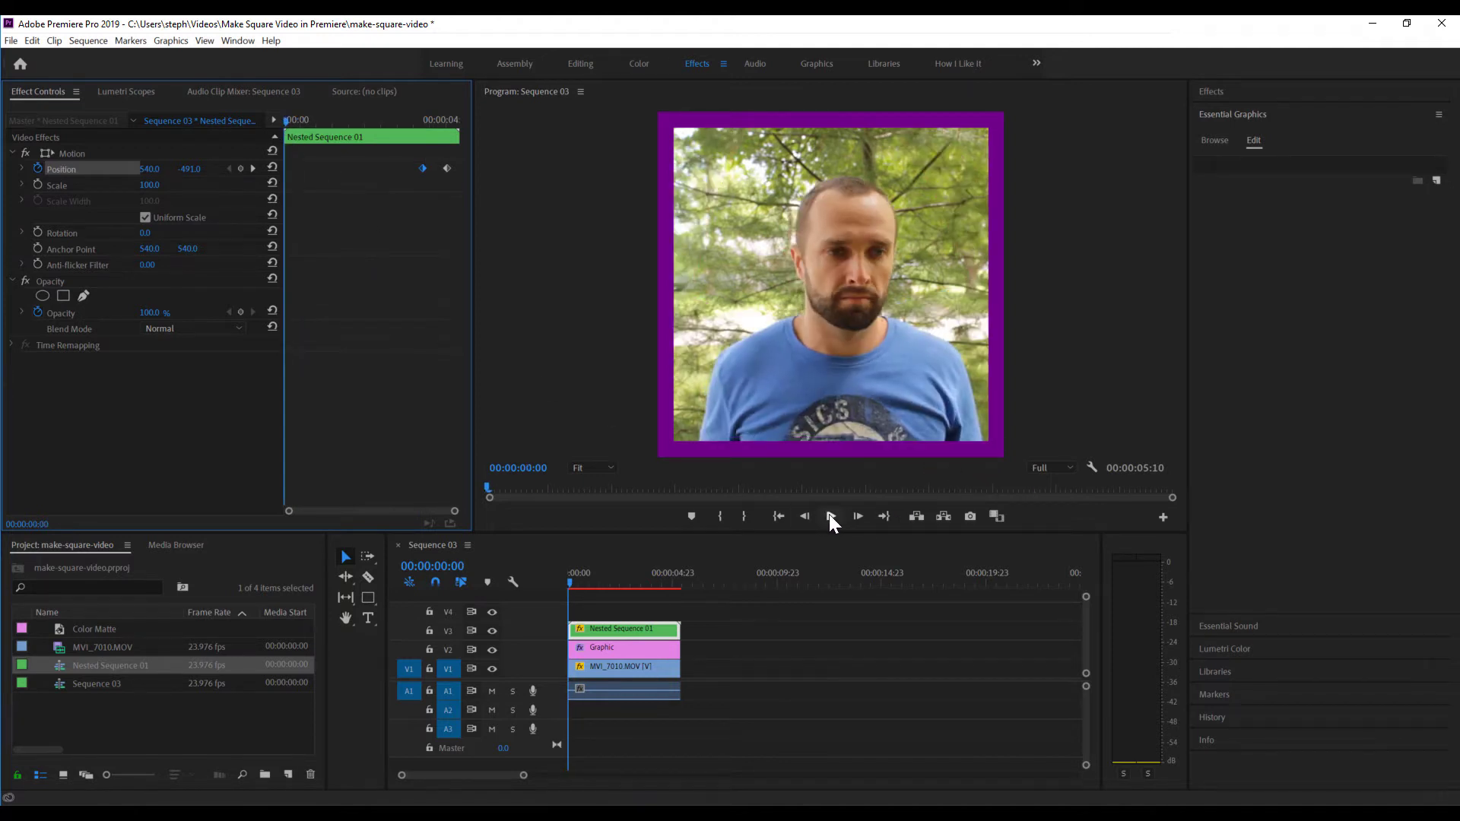
click(829, 515)
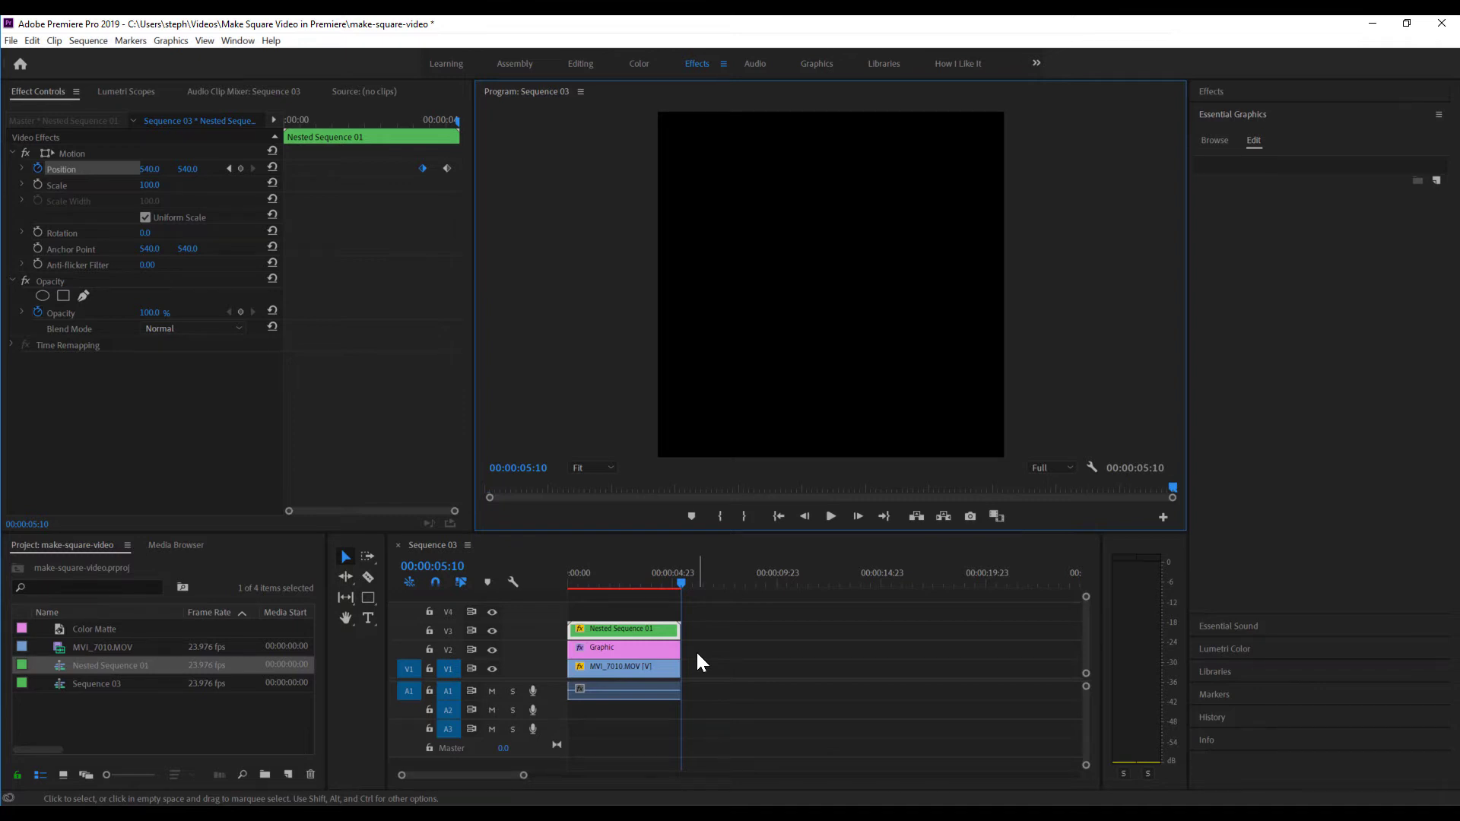
Extend the border Graphic clip, the title and matte clips inside Nested Sequence 01, and the nest itself to 00:00:08:08.
drag(698, 653, 741, 646)
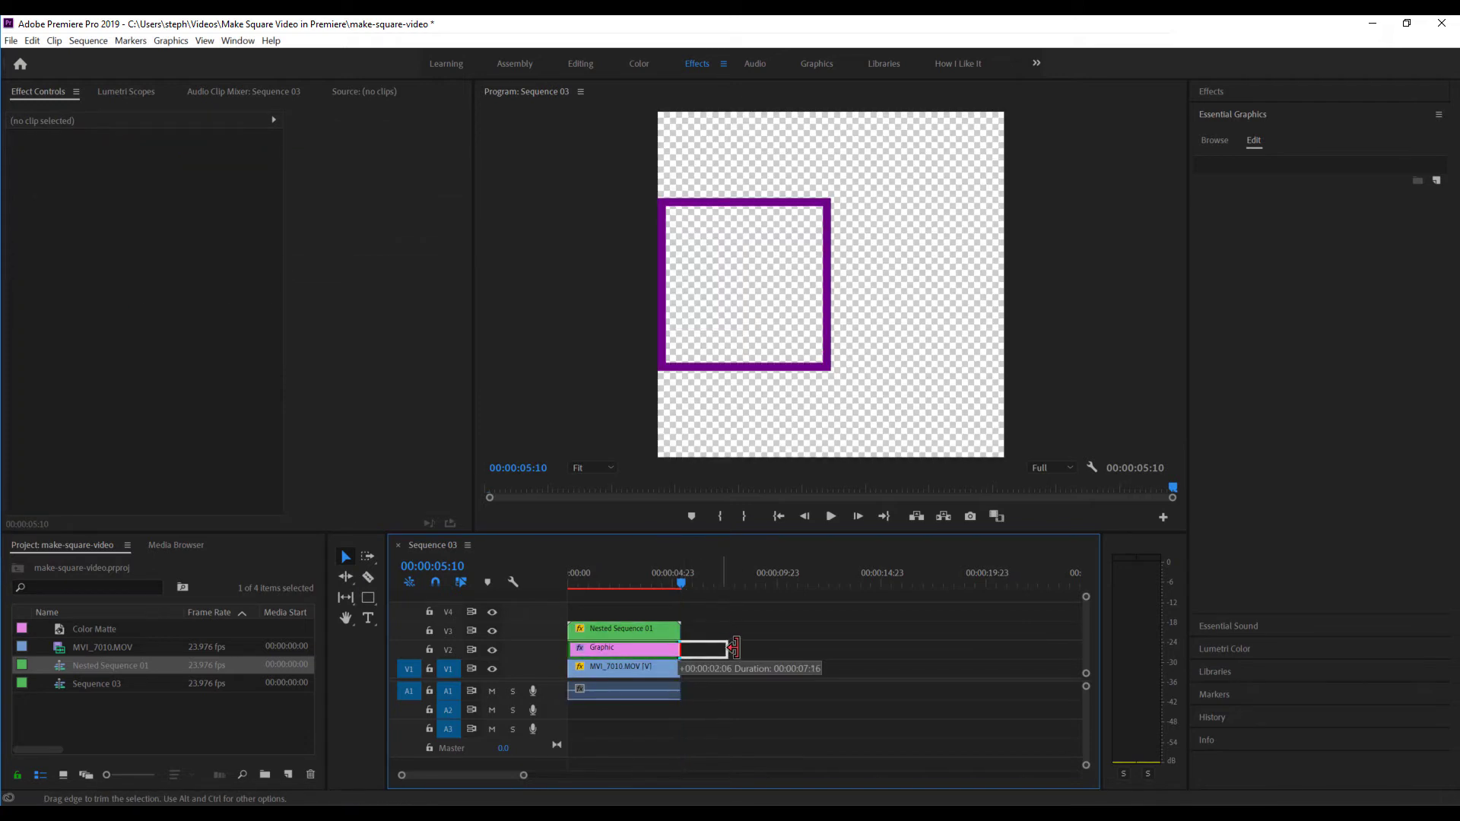
click(704, 593)
click(699, 589)
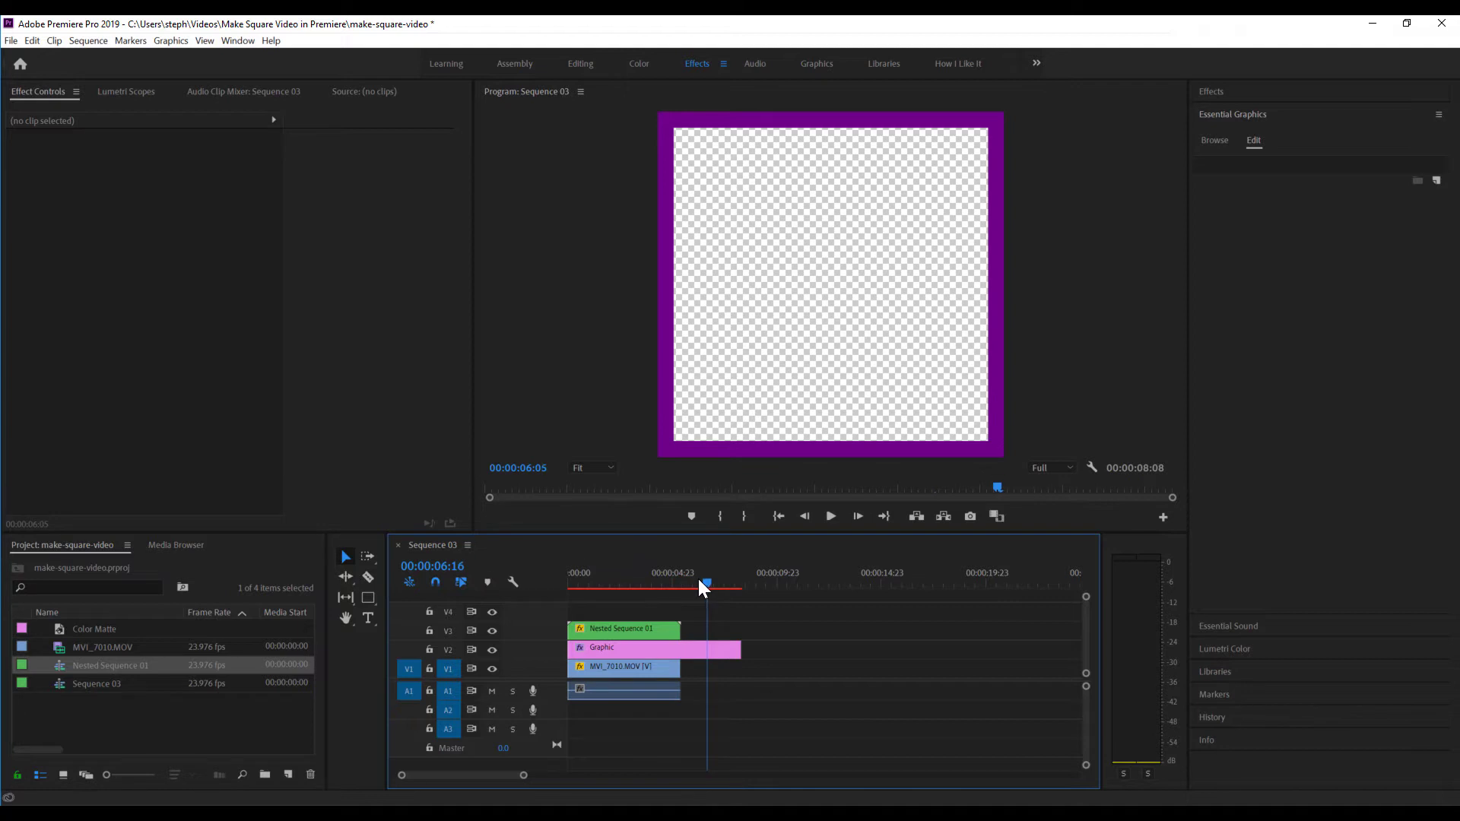
double_click(662, 635)
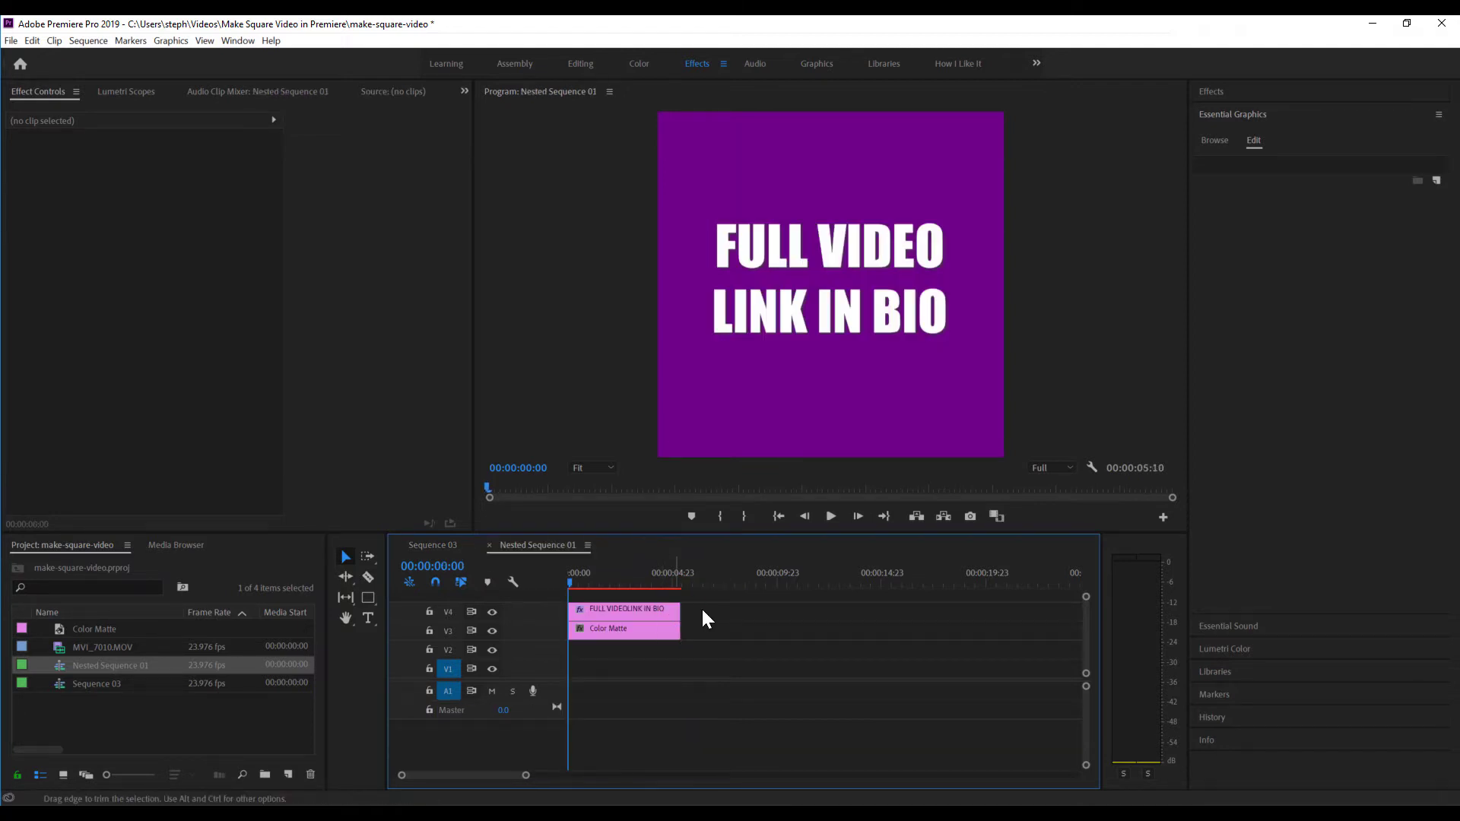
drag(715, 639, 902, 620)
click(450, 549)
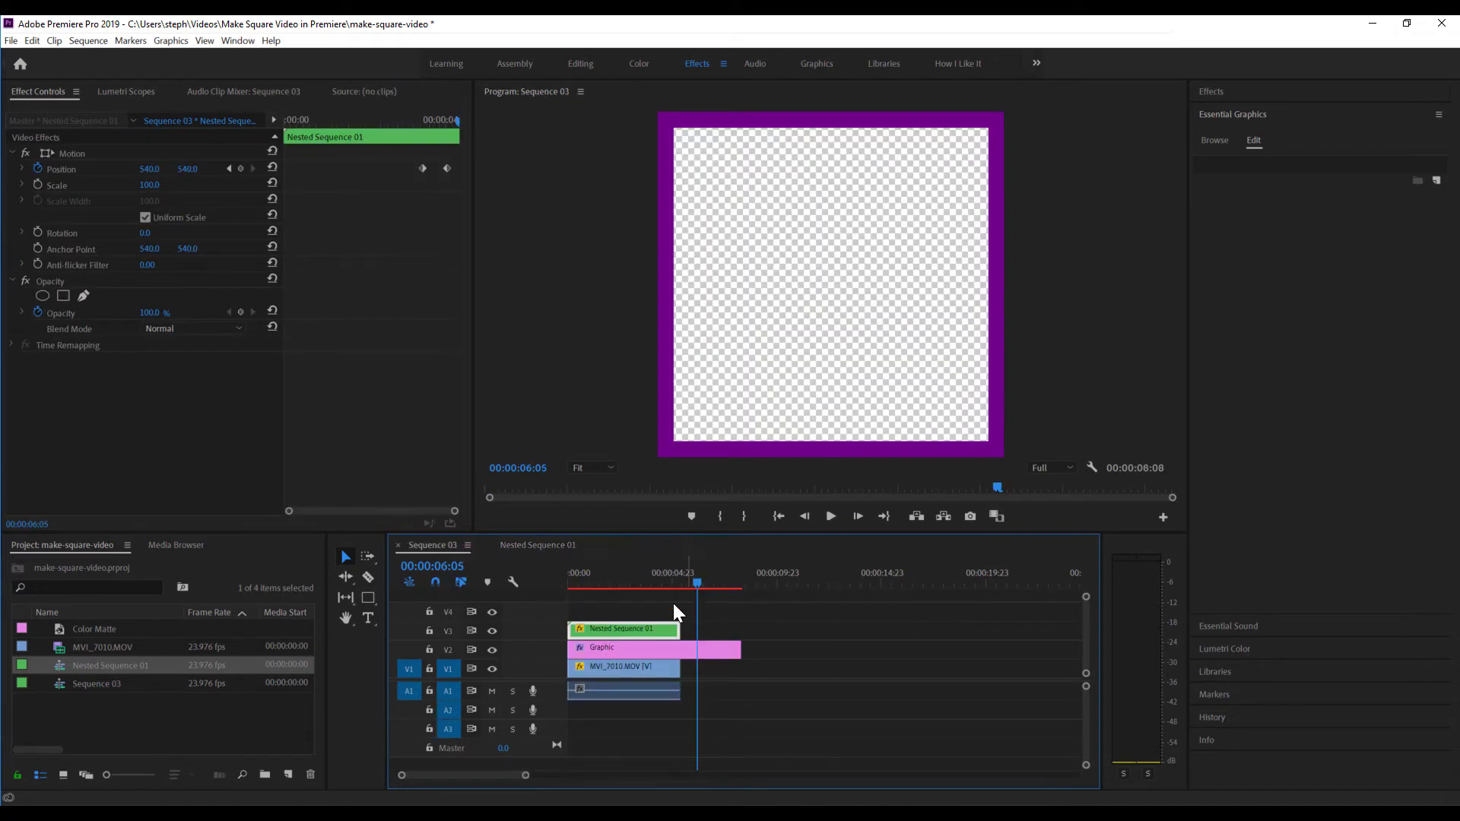
drag(673, 629, 741, 629)
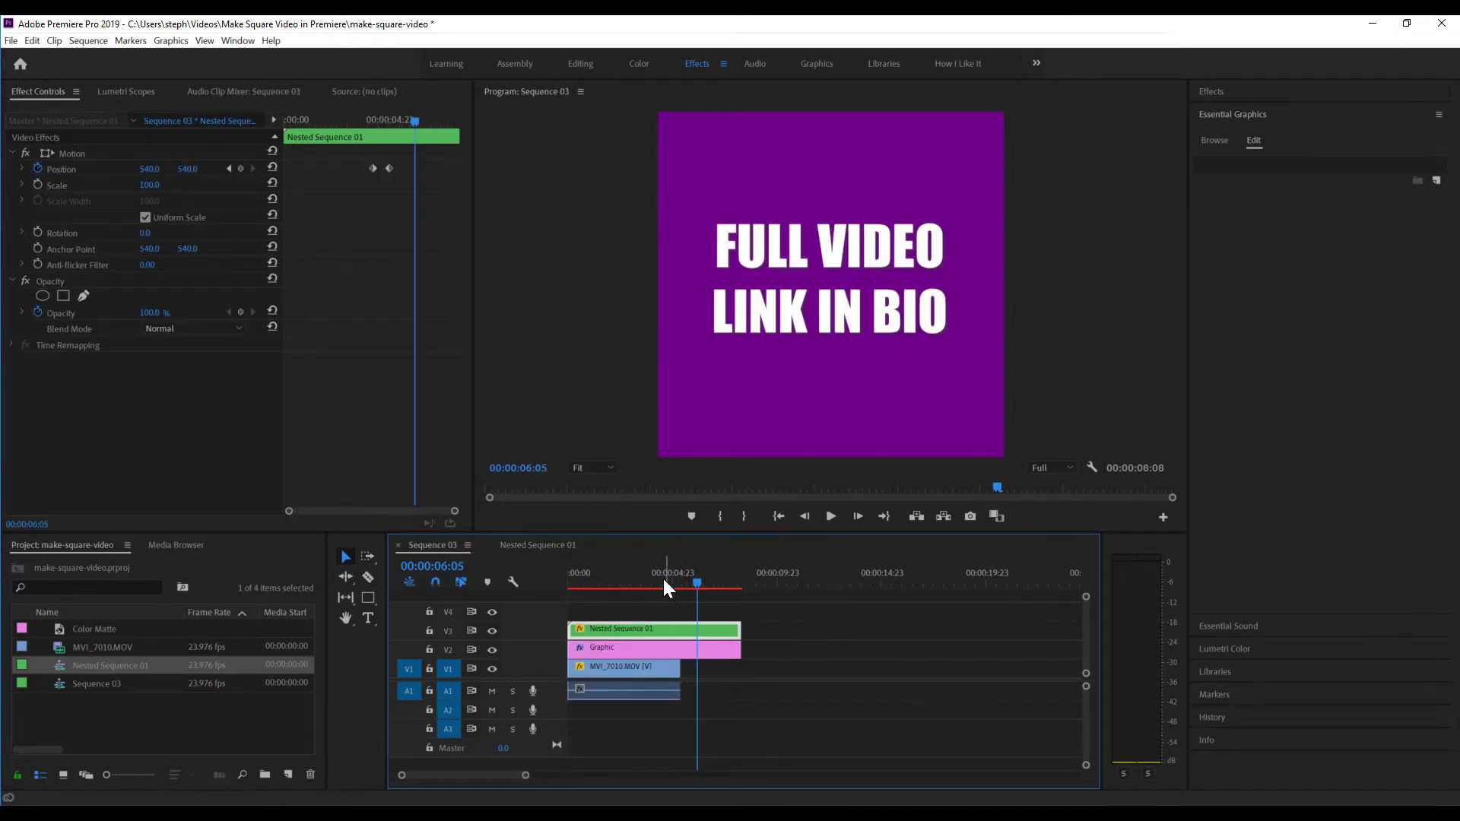
Scrub through the title's slide animation and play it back from 00:00:03:09.
click(659, 582)
mouse_move(664, 580)
mouse_down()
mouse_move(678, 579)
mouse_move(645, 581)
mouse_move(659, 580)
mouse_up()
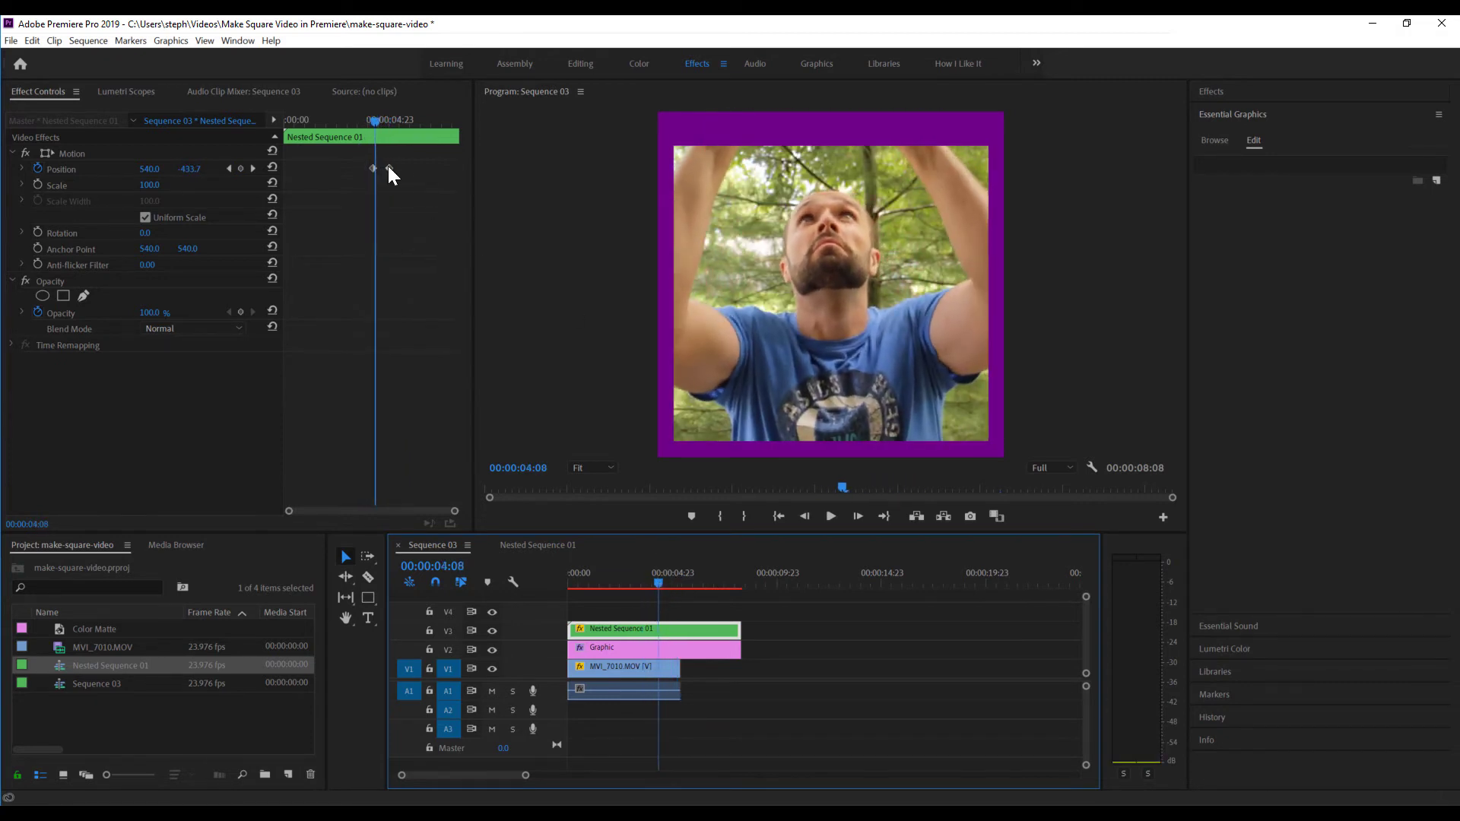
click(373, 168)
click(637, 582)
click(830, 516)
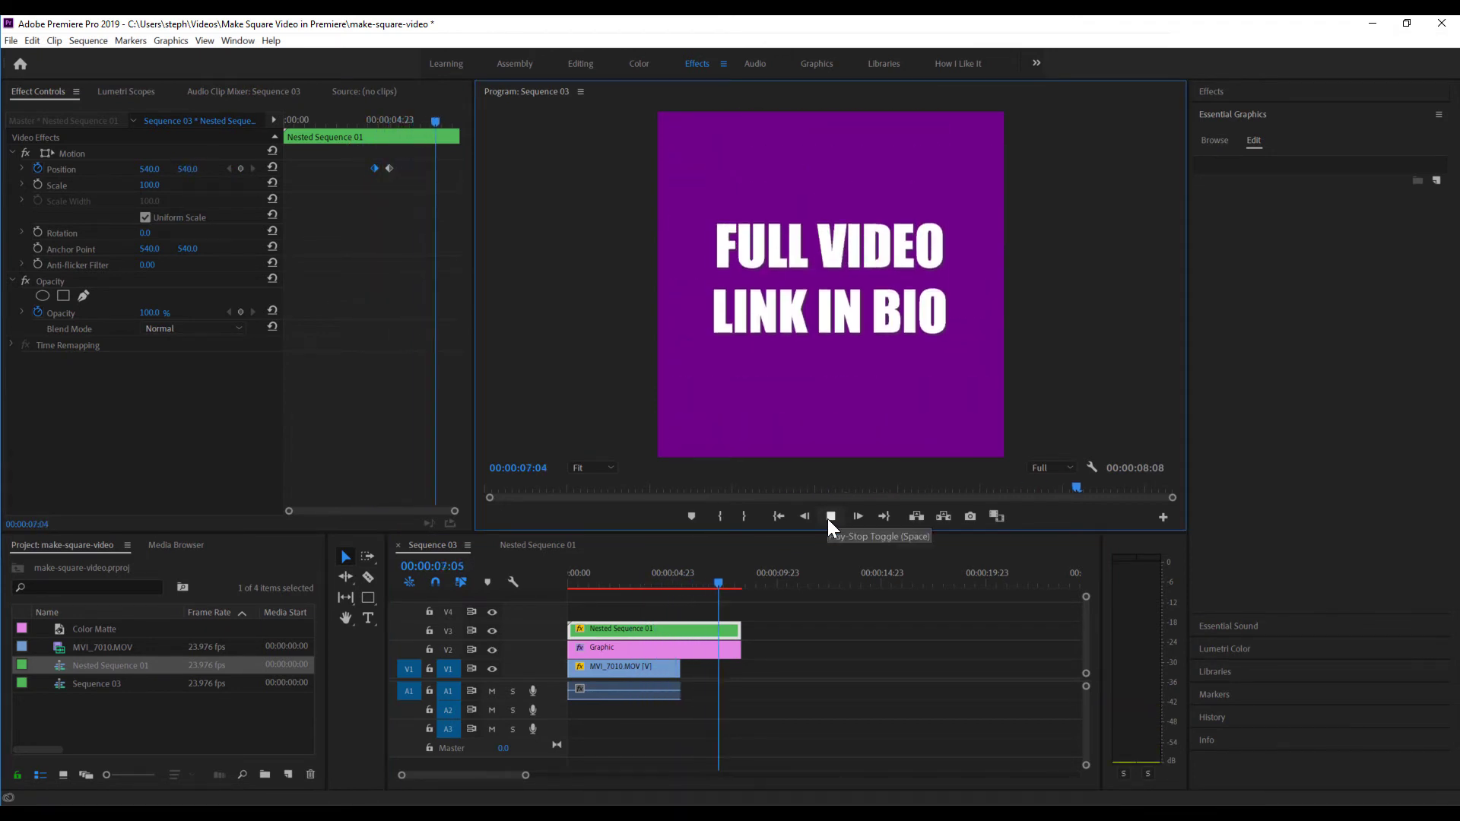
Stop playback and set up an H.264 media export of Sequence 03 with Export Audio unchecked.
click(726, 583)
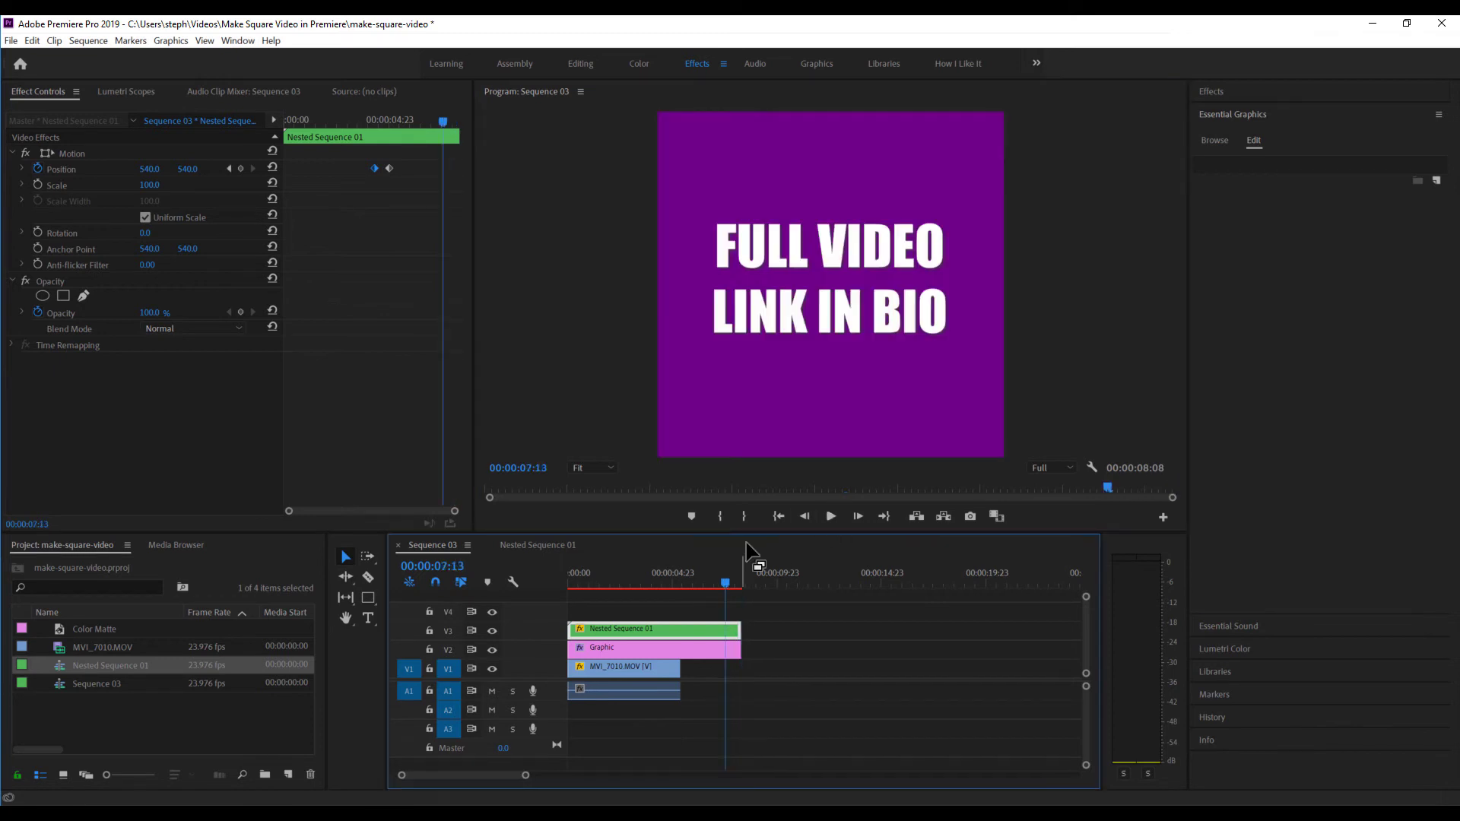
click(80, 687)
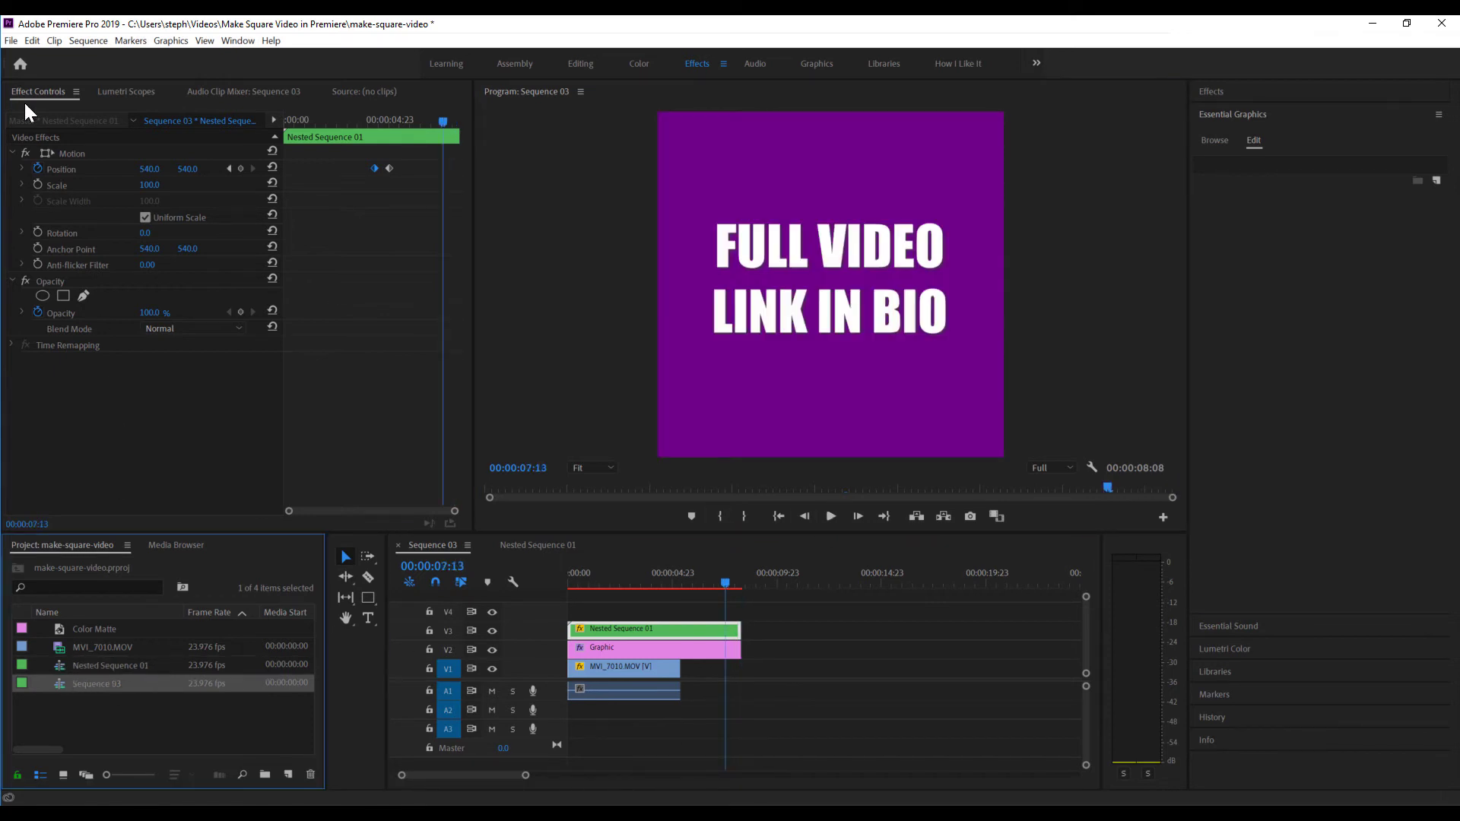
click(12, 42)
mouse_move(219, 445)
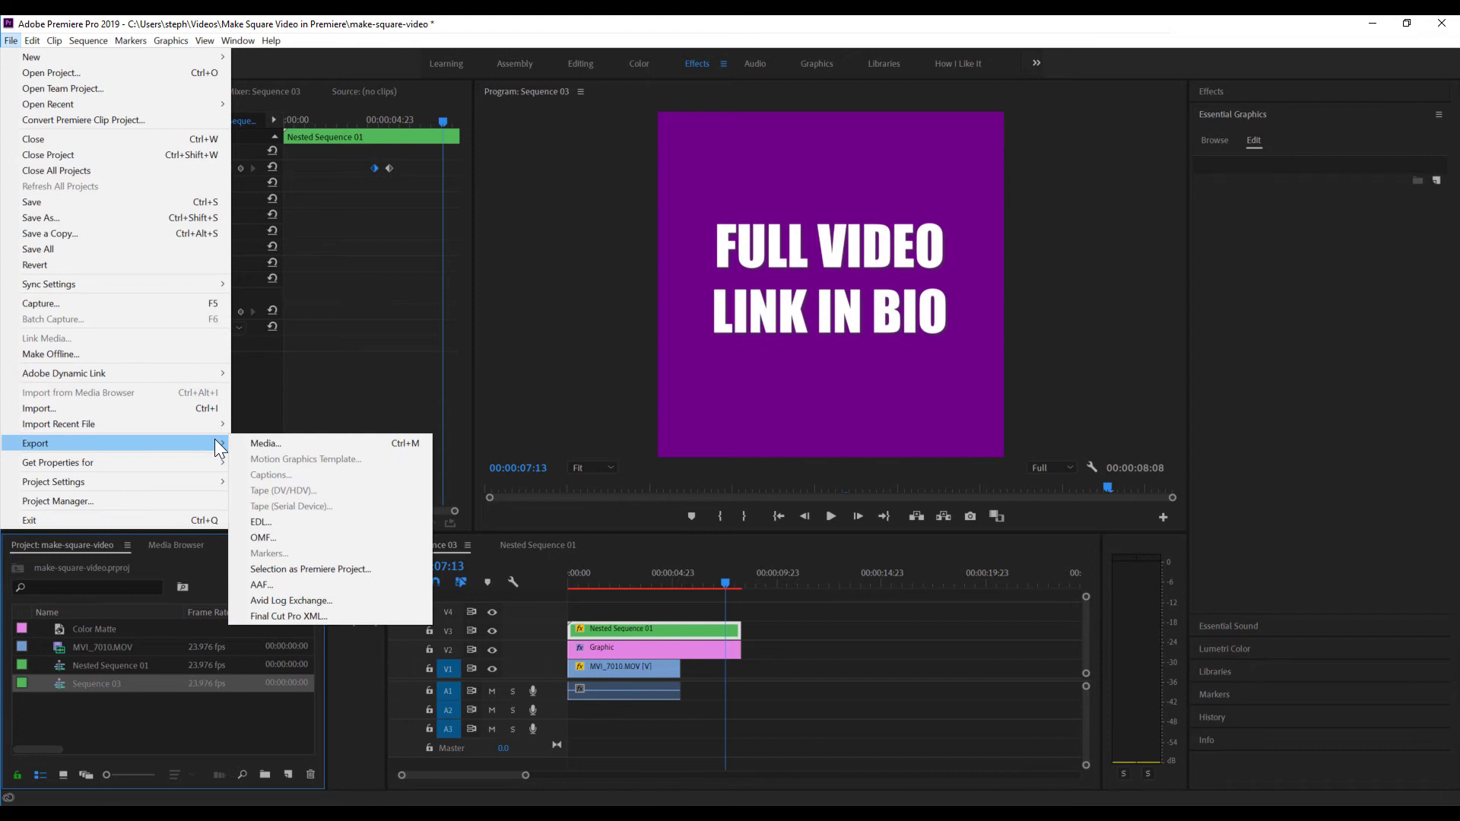
click(335, 446)
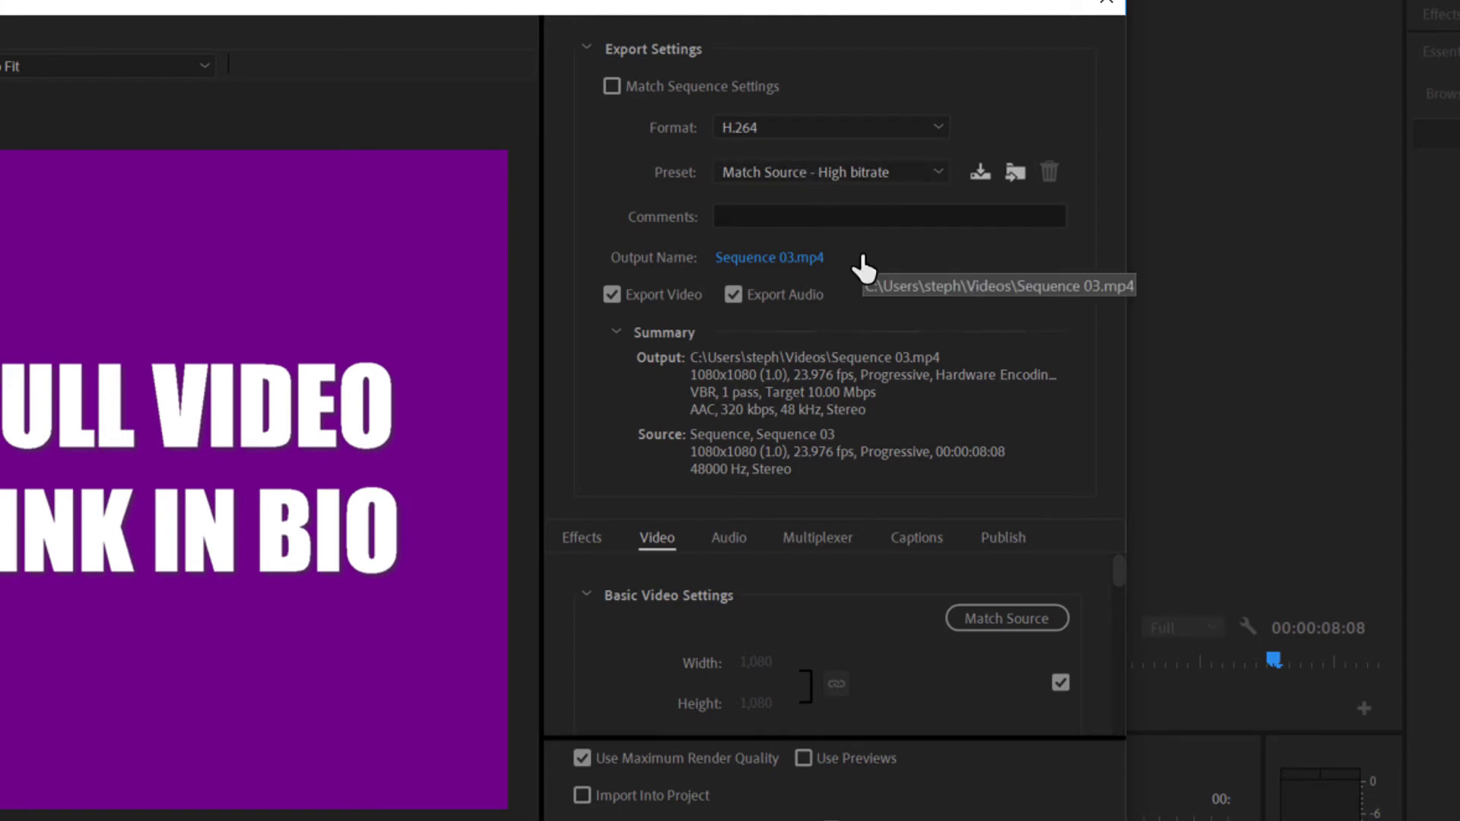
click(734, 295)
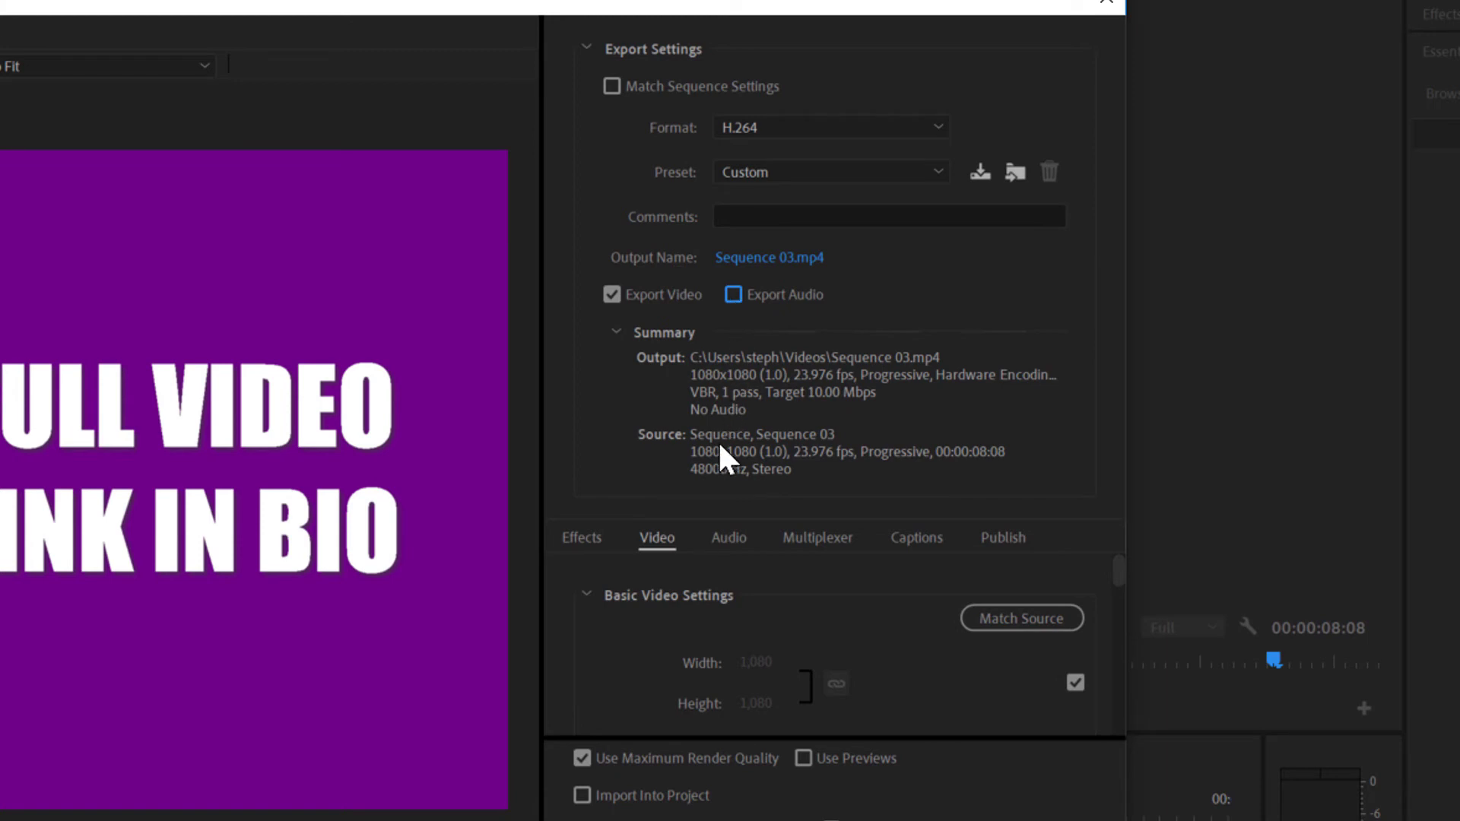
Tick Twitter as a destination in the export's Publish settings.
click(1003, 538)
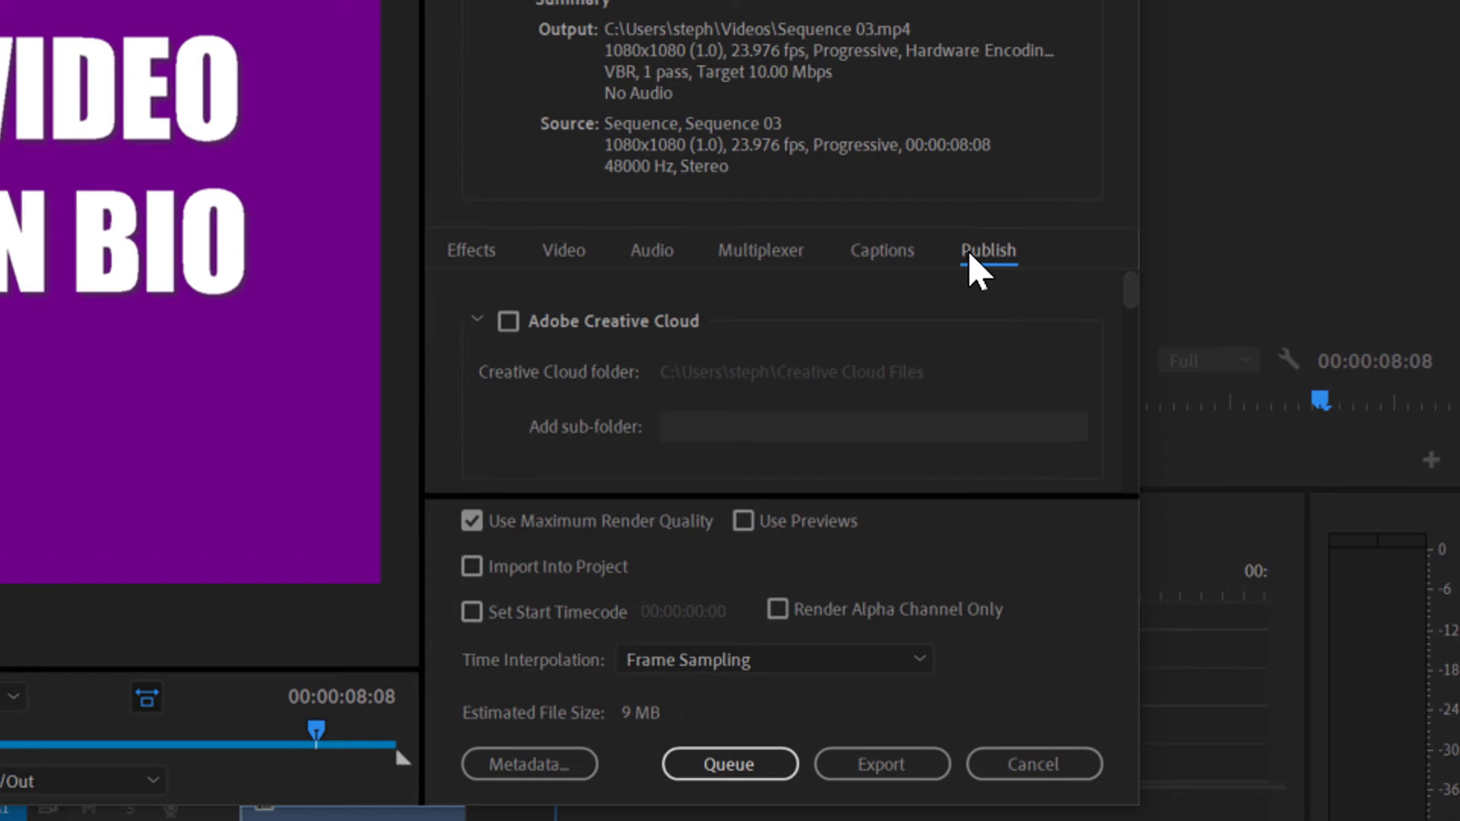
scroll(1132, 299, down, 2)
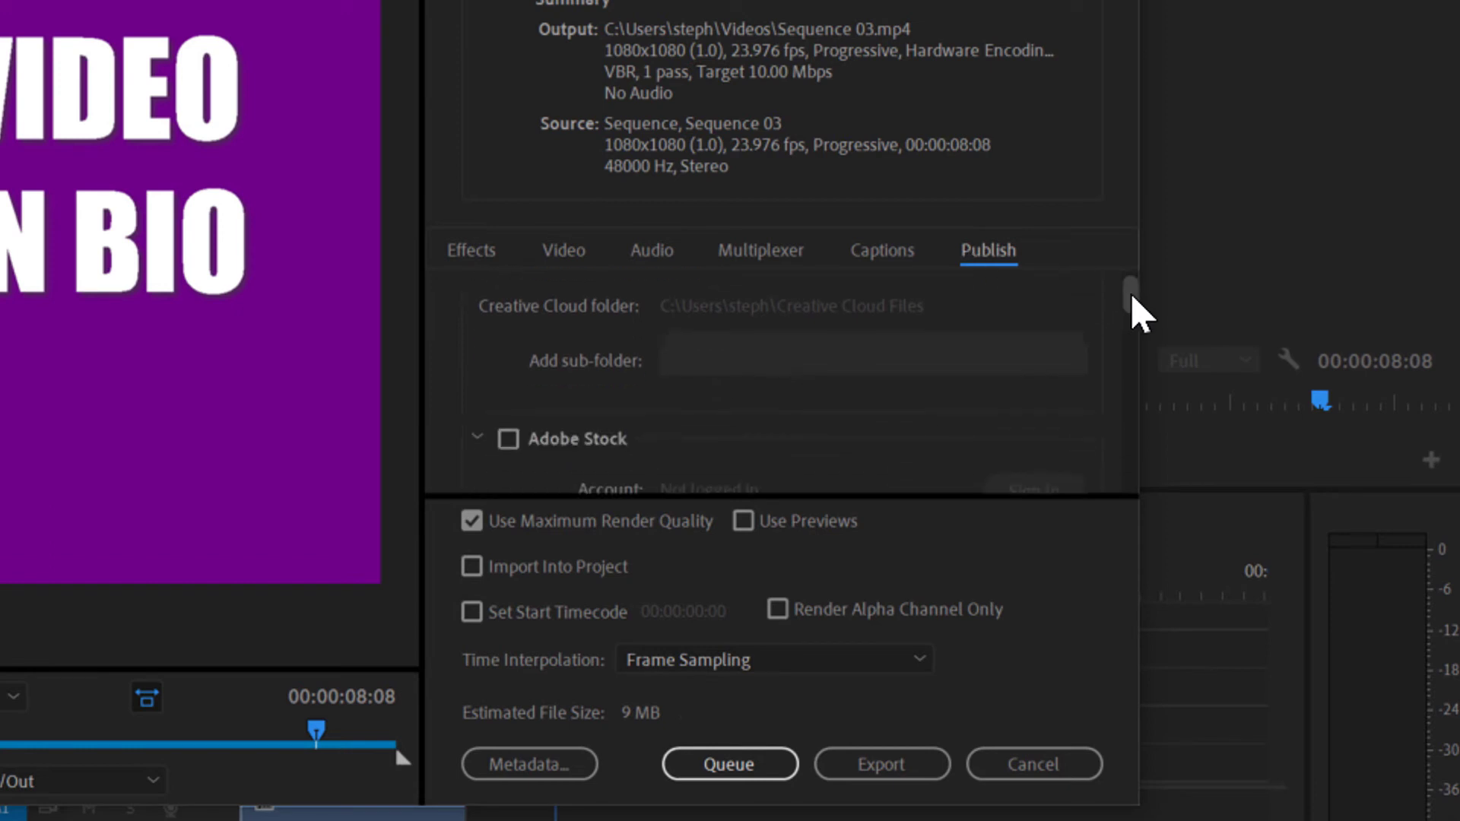
drag(1132, 298, 1131, 337)
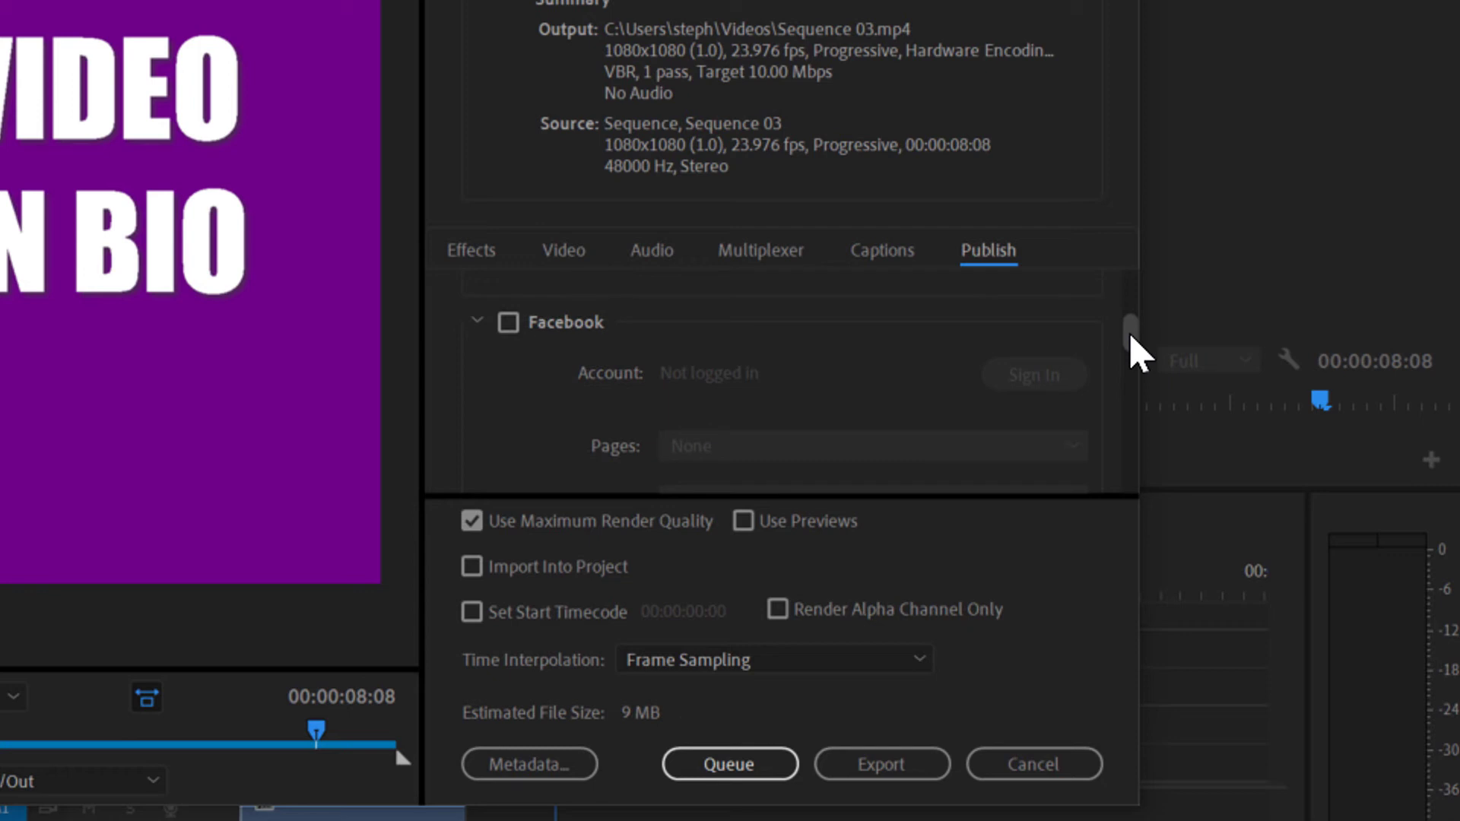
drag(1131, 330, 1136, 401)
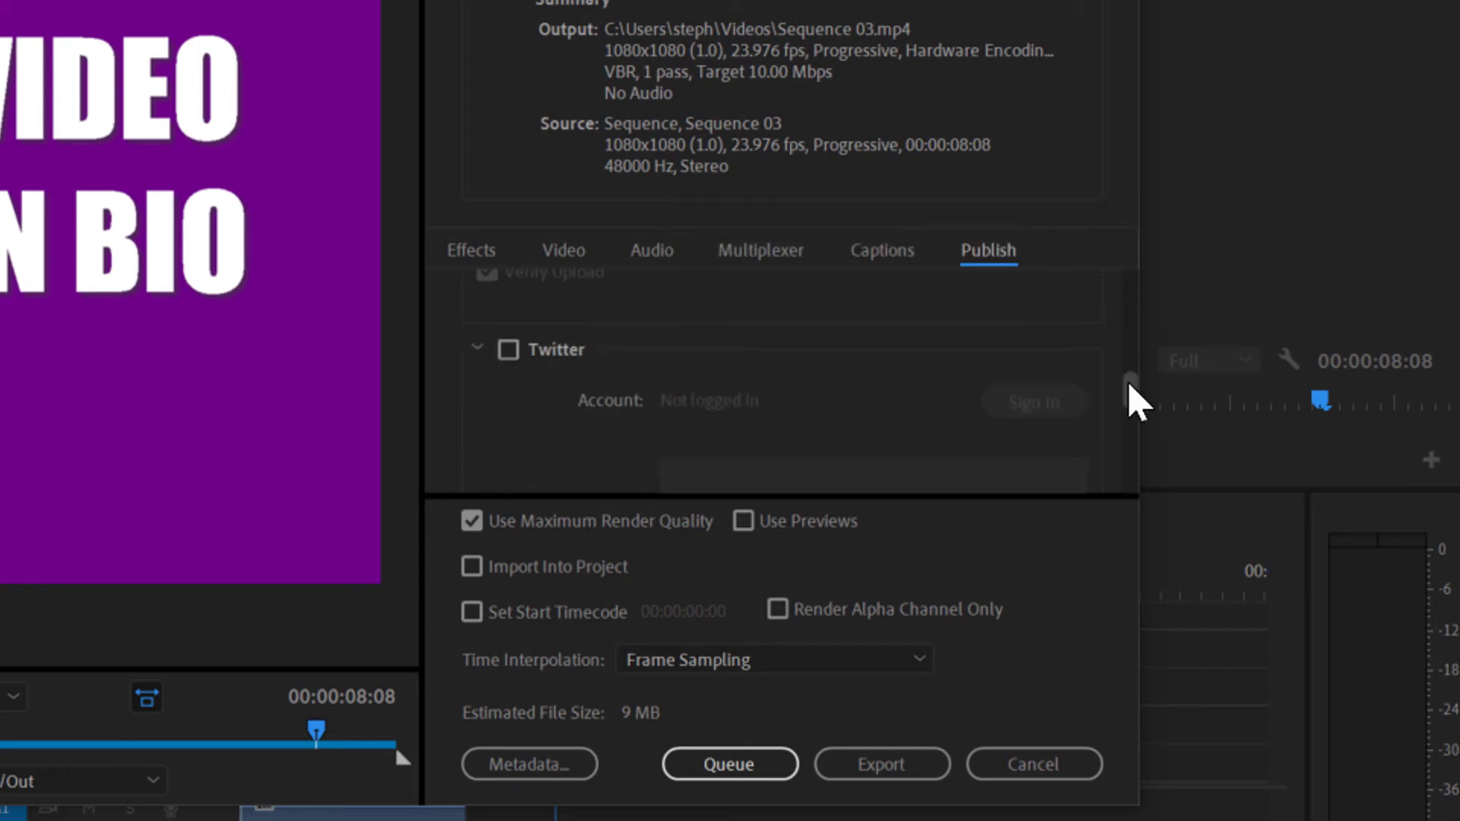
click(508, 351)
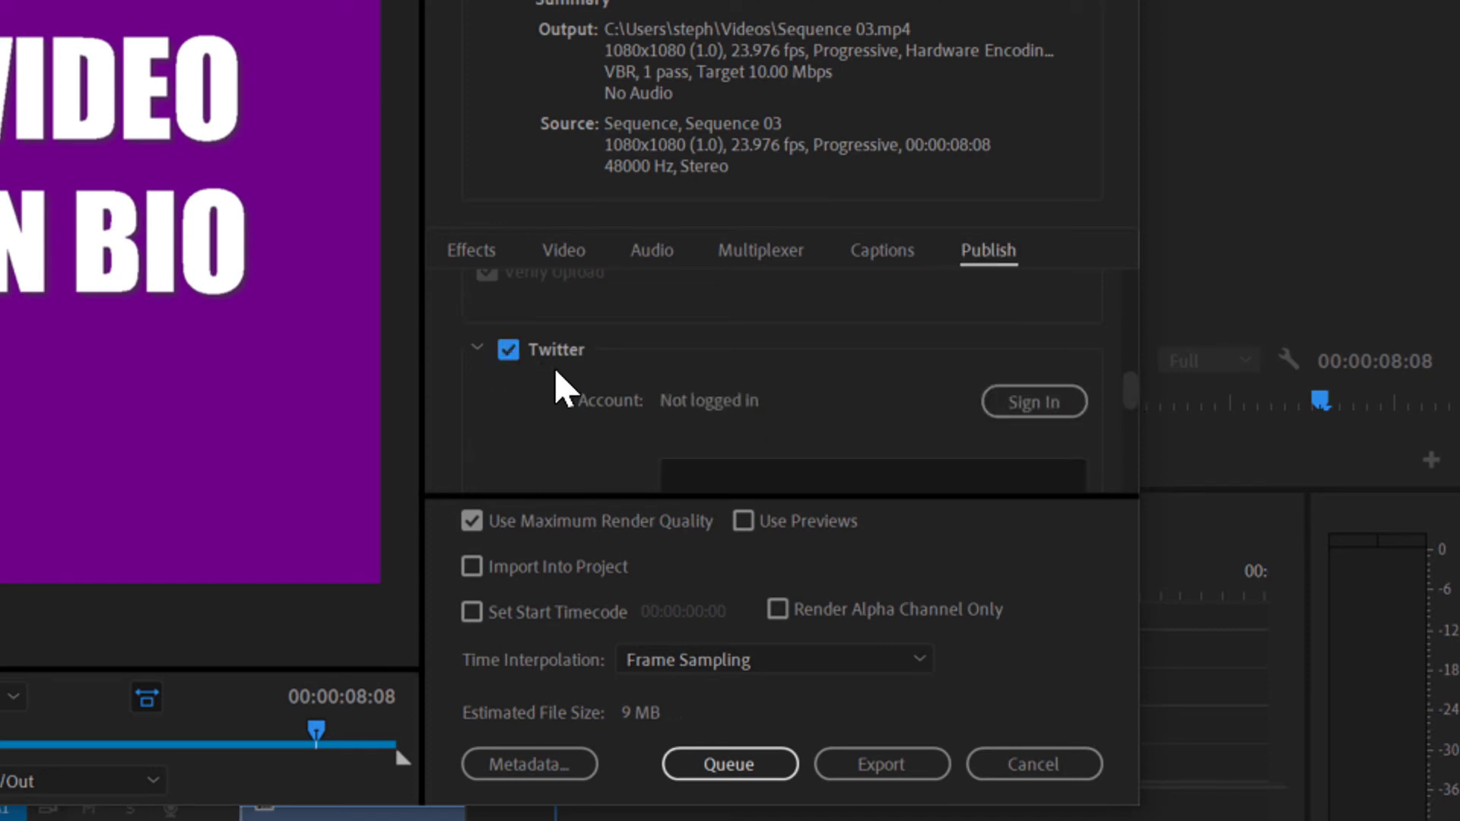